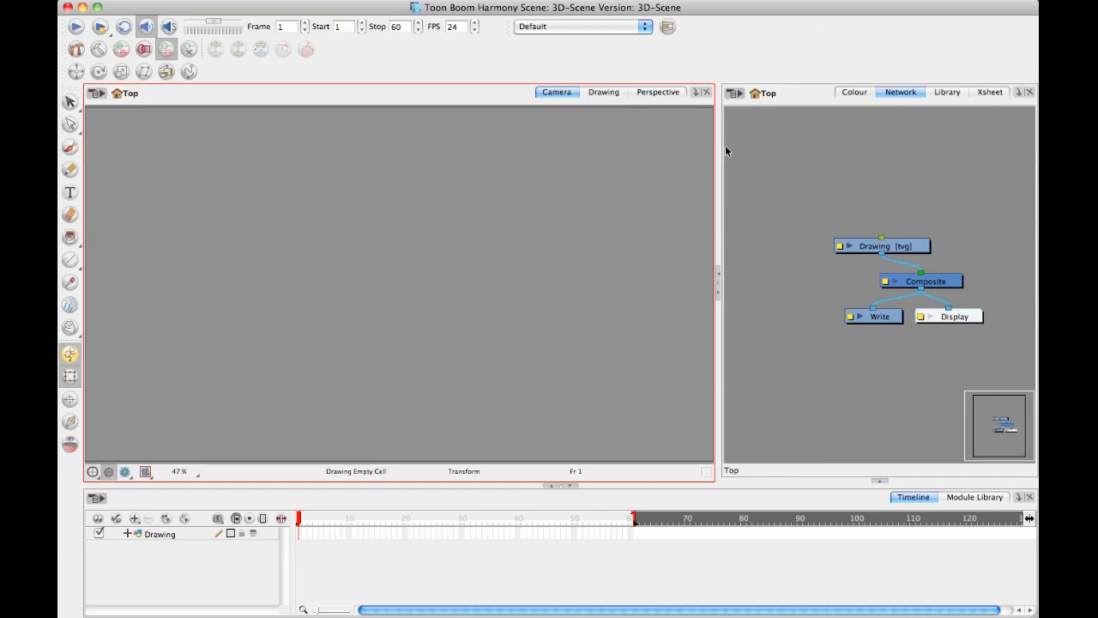
Dock the Perspective view as its own pane between the Camera and Network views, and resize the panes, giving Camera more width
left_click_drag(719, 153, 692, 153)
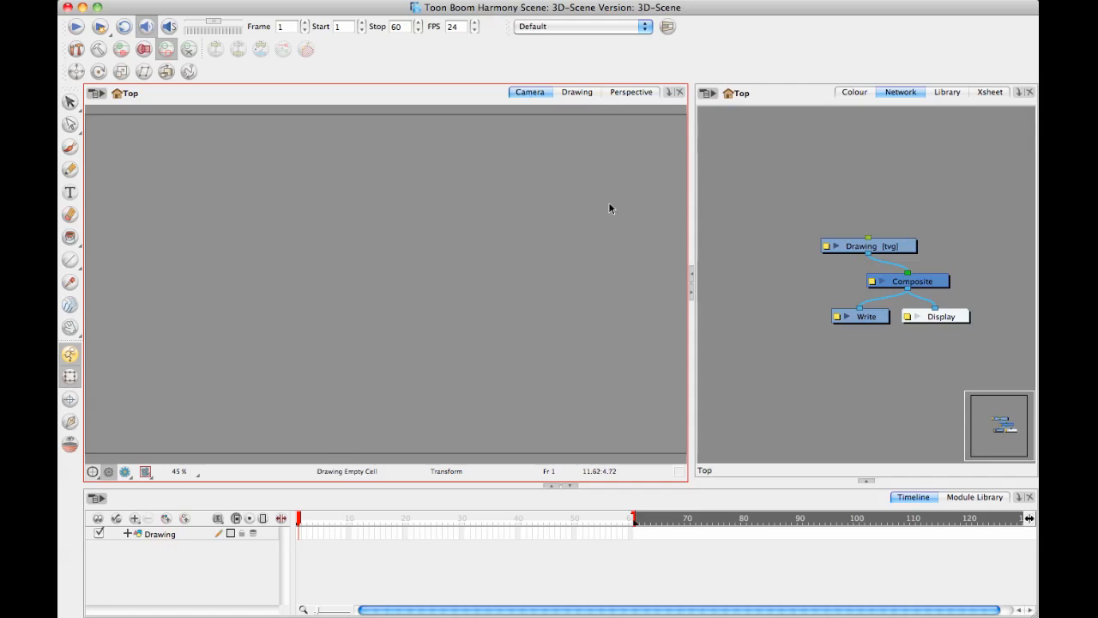
left_click(628, 93)
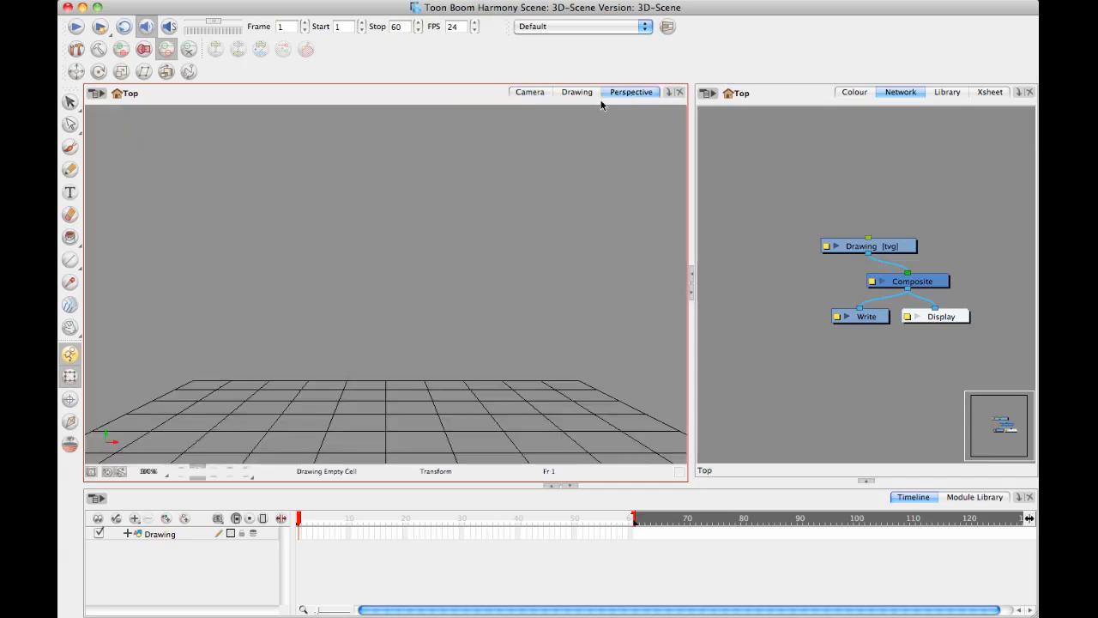
left_click(539, 95)
left_click(630, 93)
mouse_move(629, 114)
left_mouse_down()
mouse_move(646, 164)
mouse_move(671, 163)
left_mouse_up()
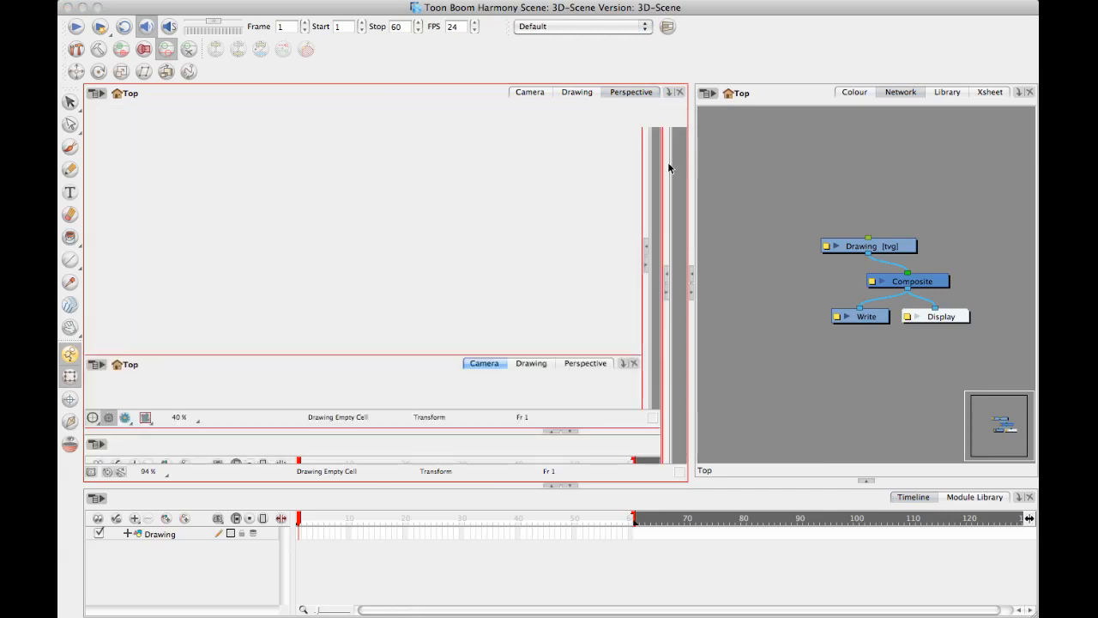
left_click(287, 92)
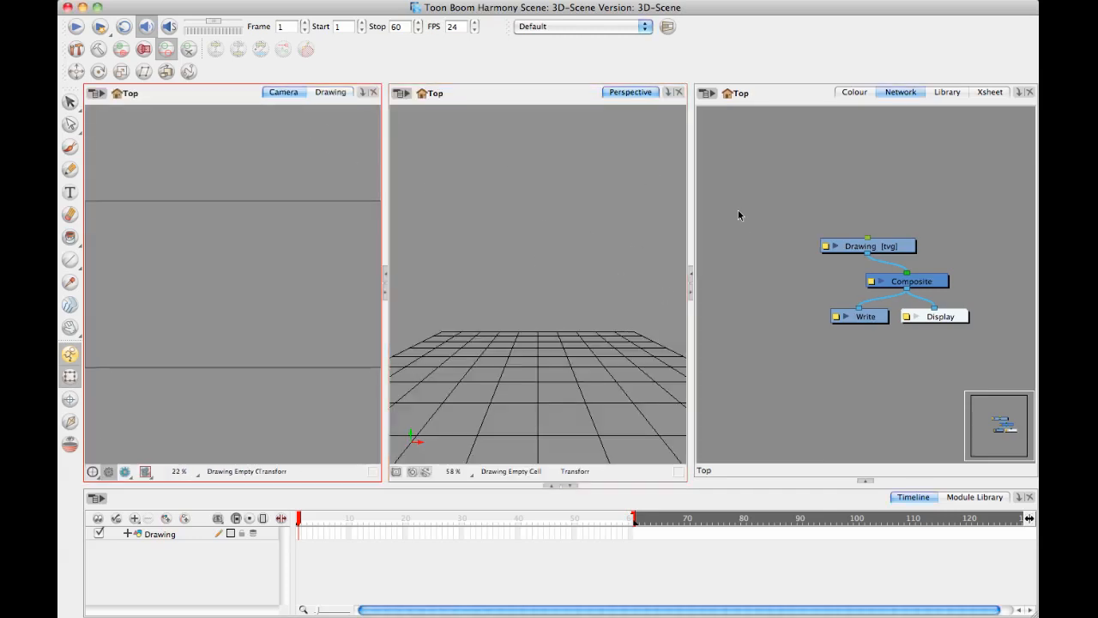
left_click_drag(387, 154, 426, 129)
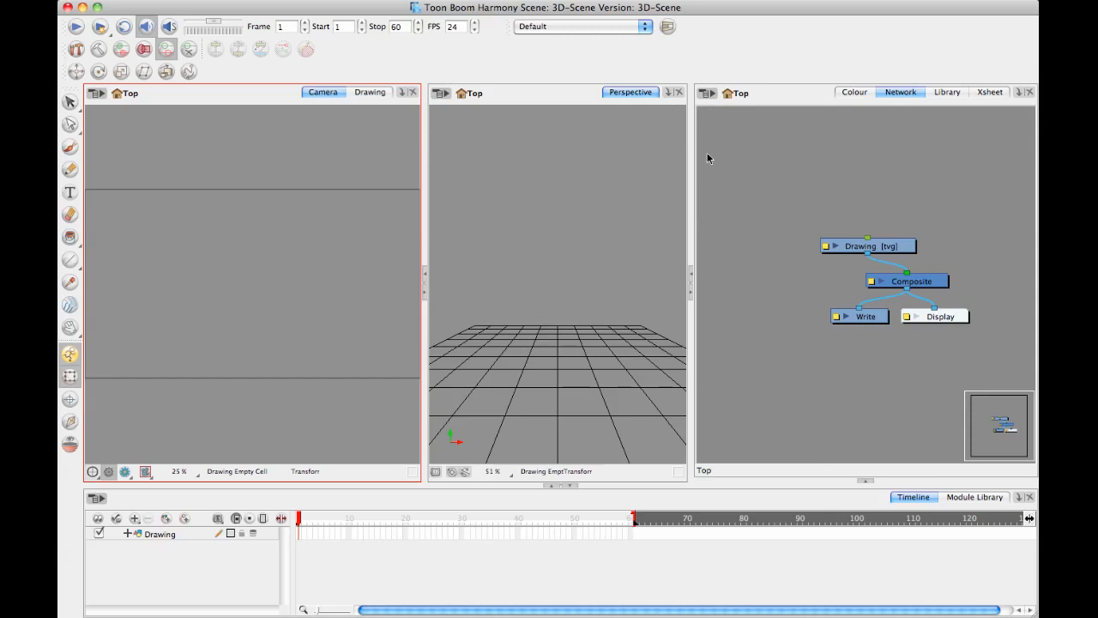
Add the Top and Side views to the Perspective pane and switch among them, ending on the Side view
left_click(670, 93)
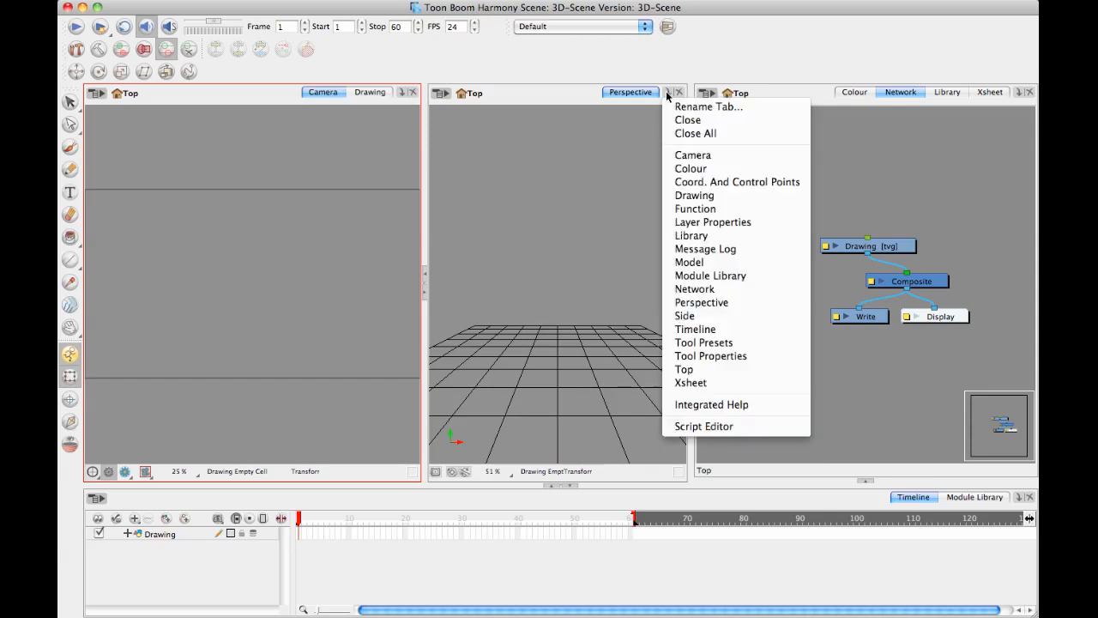
left_click(710, 371)
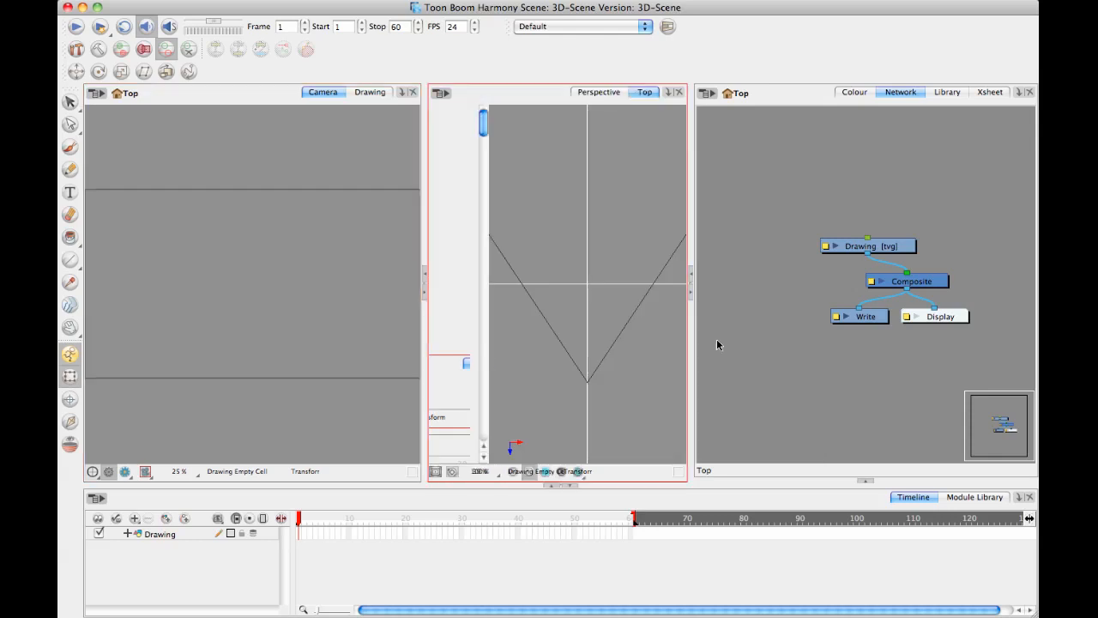
left_click(669, 95)
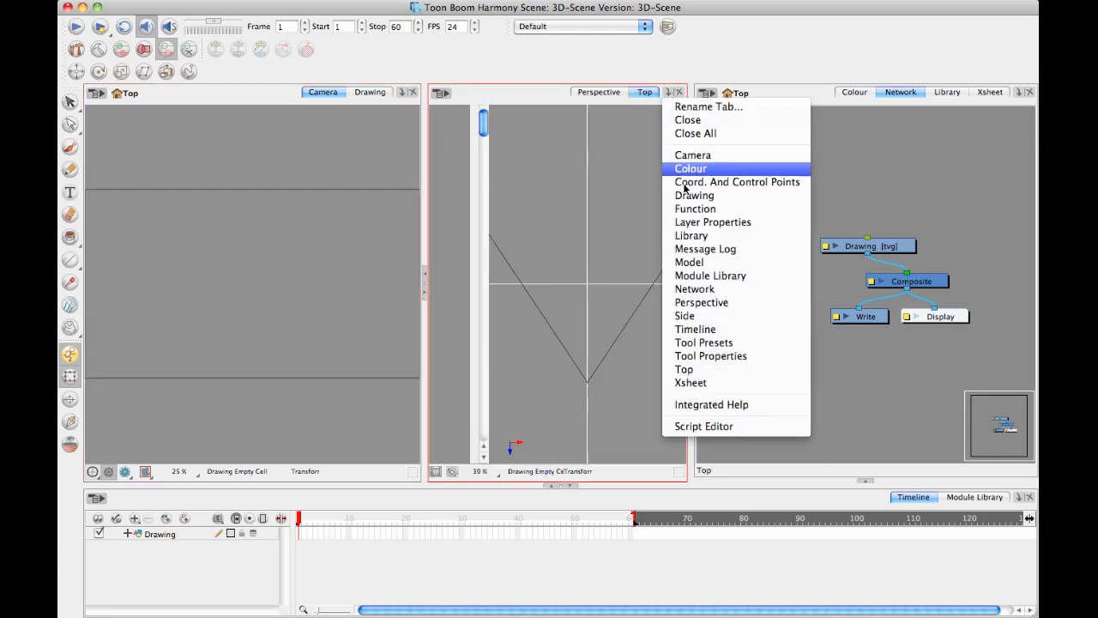
left_click(694, 318)
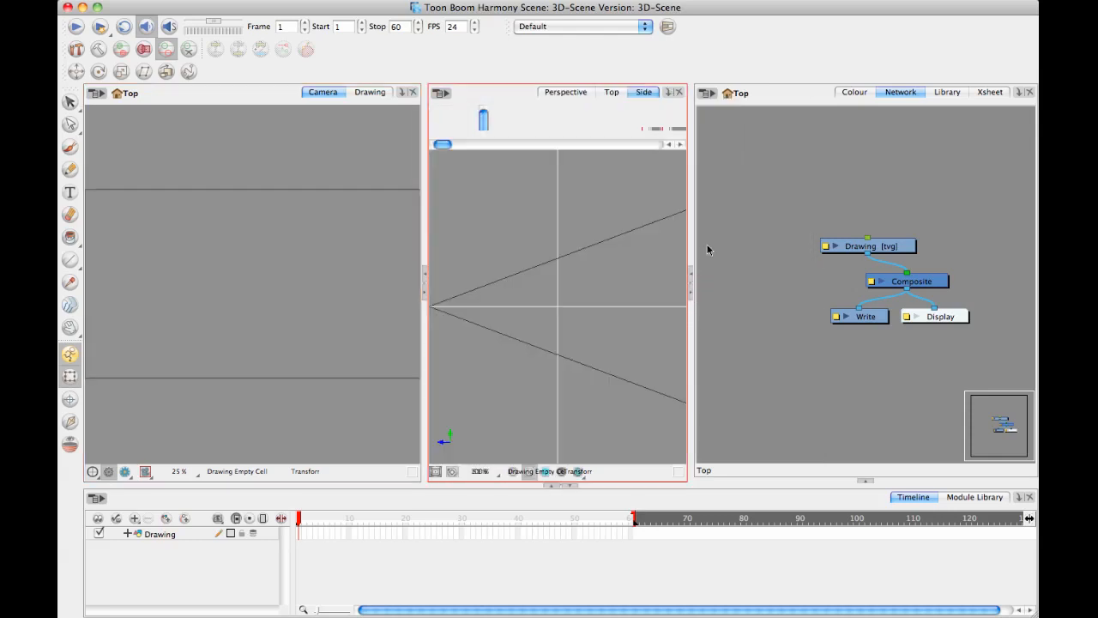
left_click(612, 92)
left_click(582, 93)
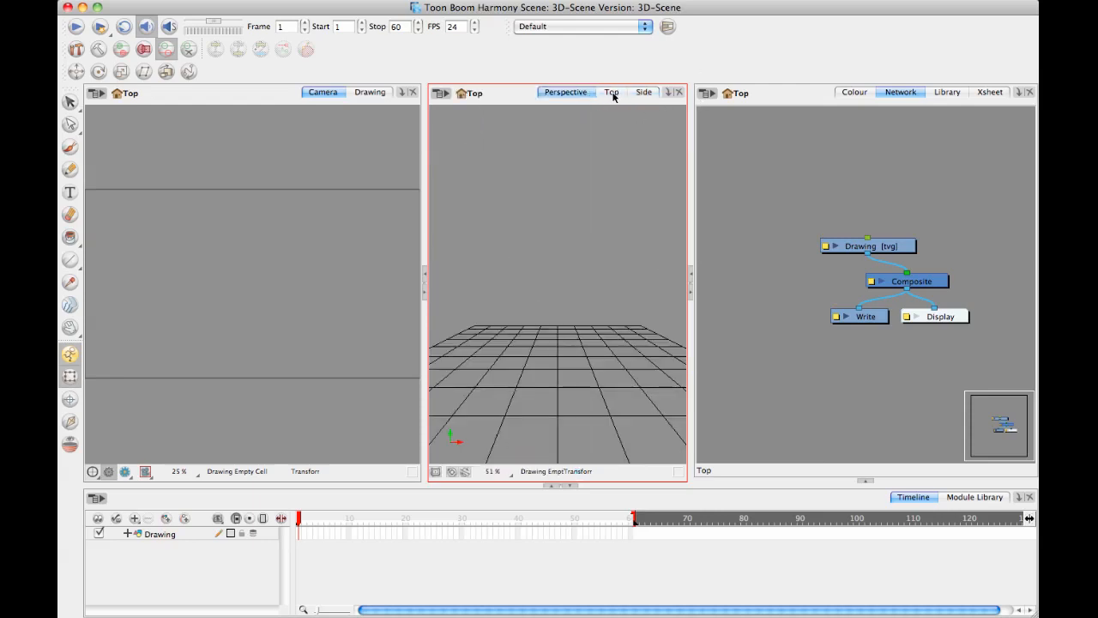
left_click(612, 93)
left_click(643, 93)
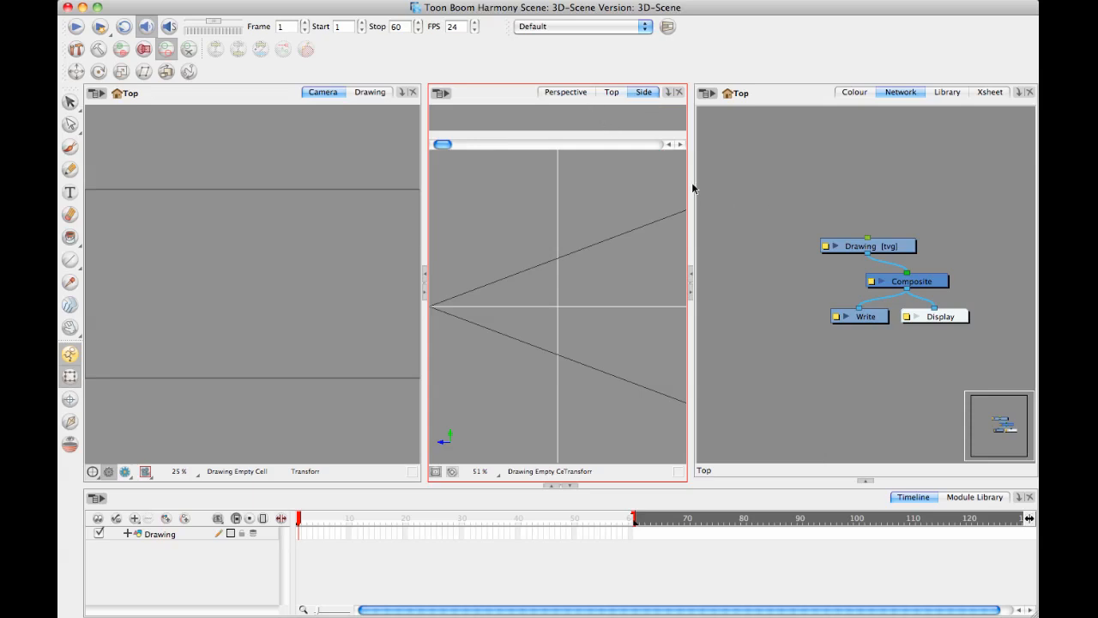
Narrow the Network pane, close its Library and Xsheet views, show the Network, and widen the Camera view
left_click_drag(693, 185, 819, 185)
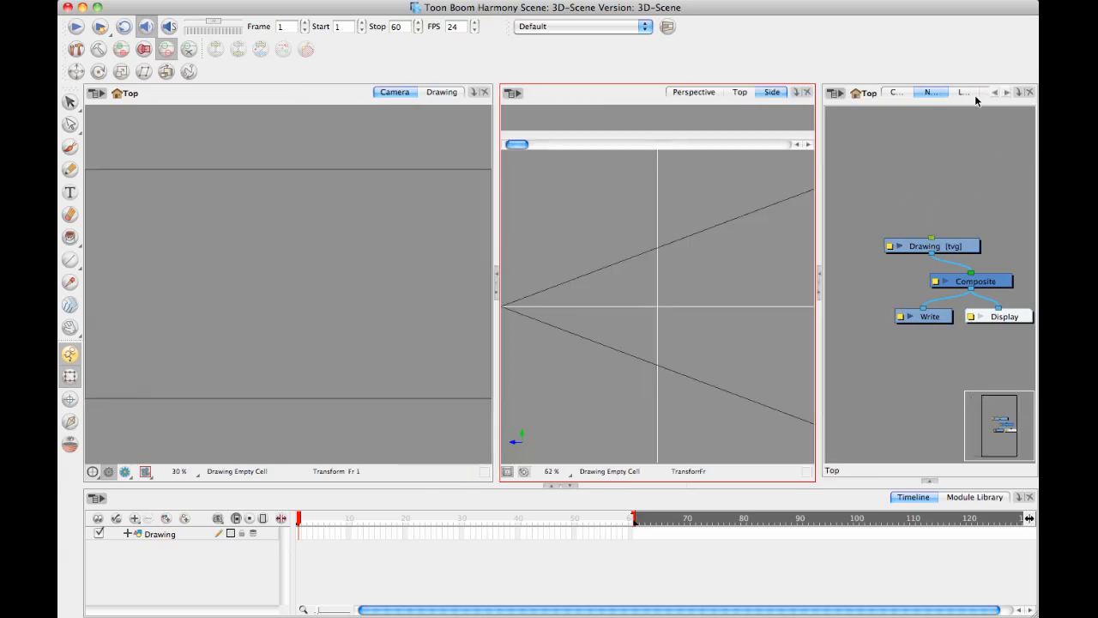
left_click(963, 93)
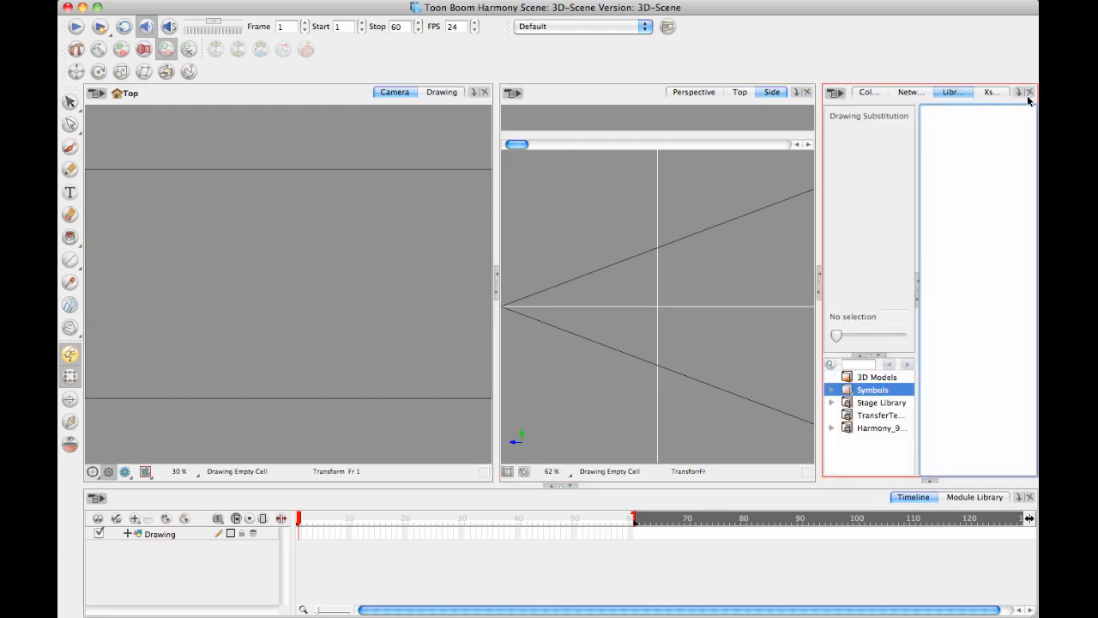
left_click(1030, 93)
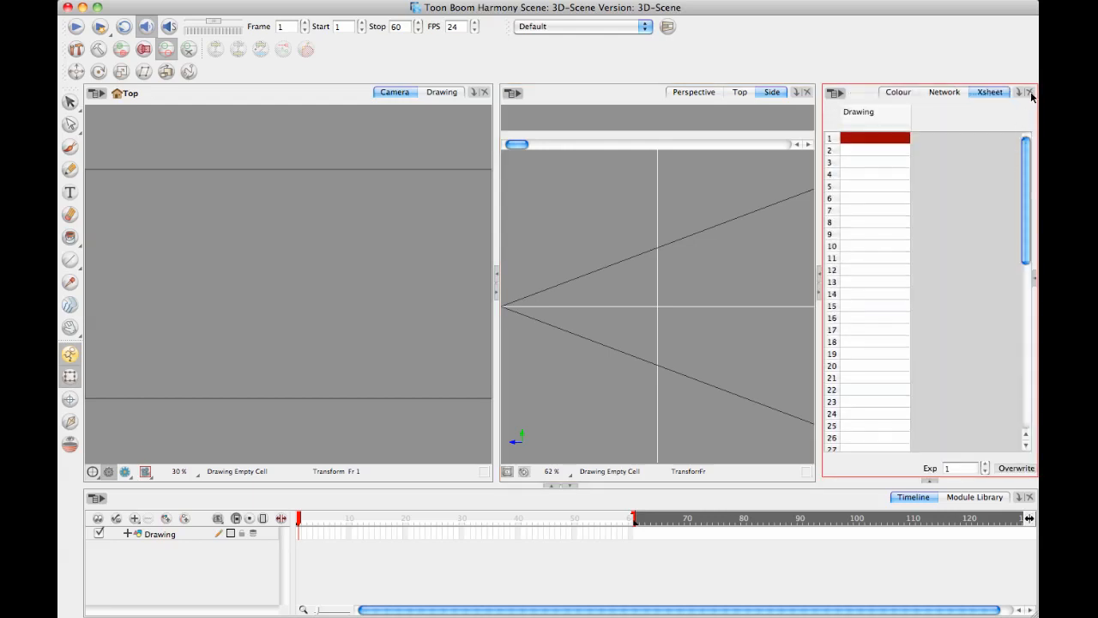
left_click(1030, 93)
left_click(941, 92)
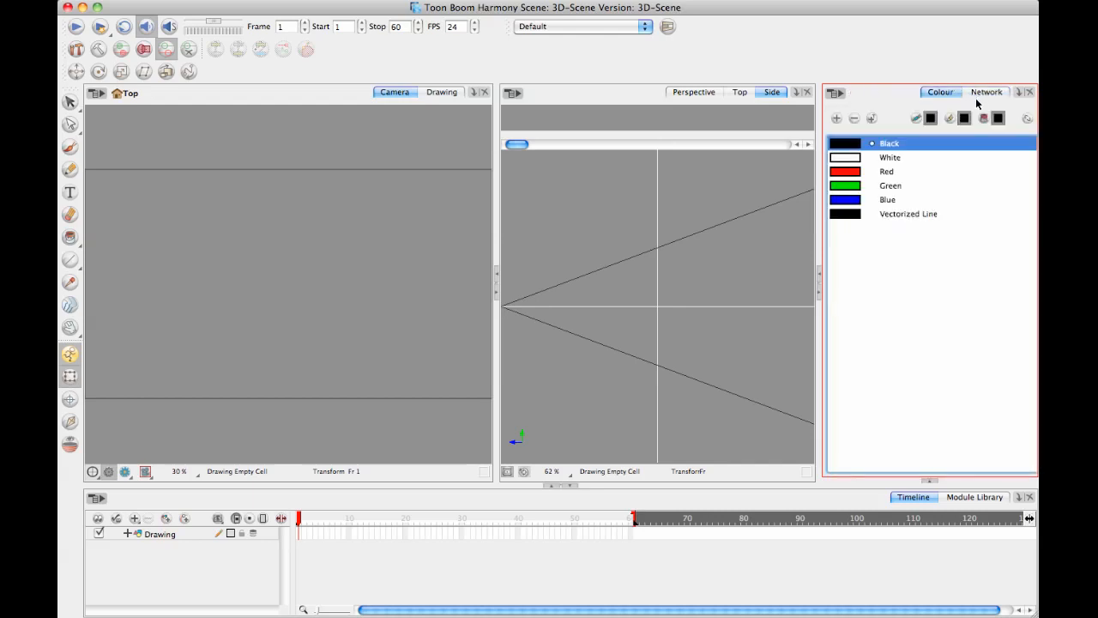
left_click(989, 92)
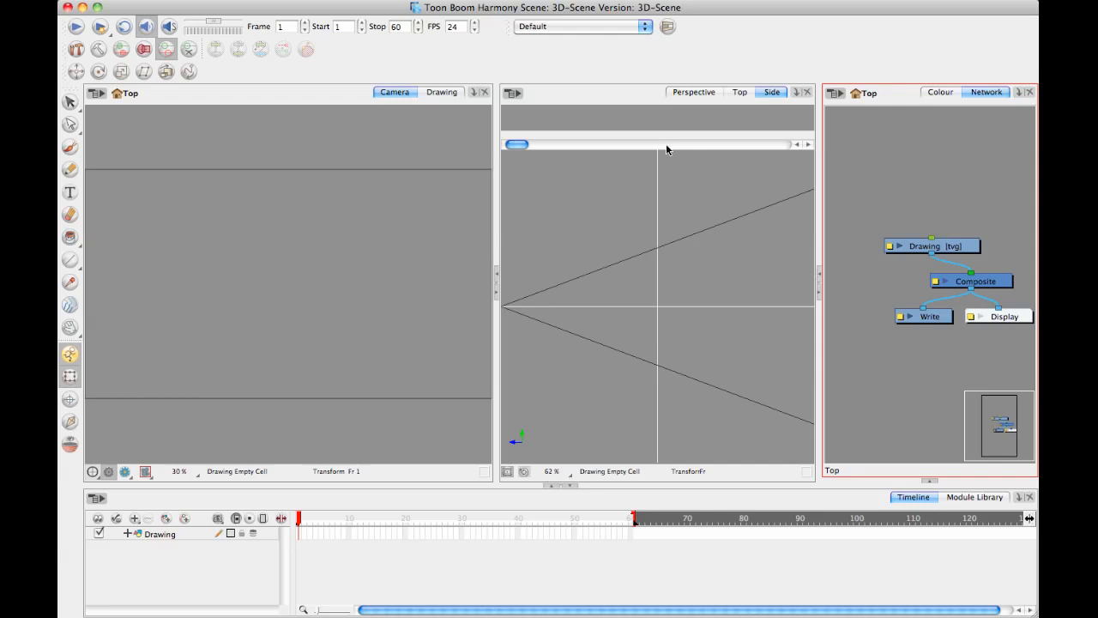
left_click_drag(496, 177, 571, 177)
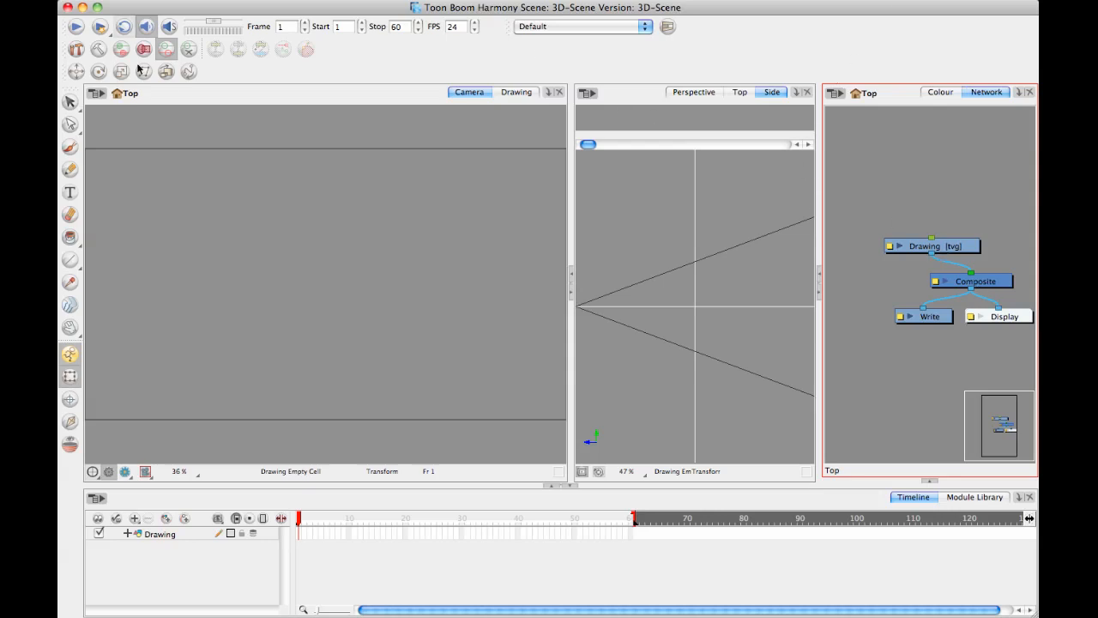
Activate the Brush tool and remove all the default swatches from the colour palette
left_click(69, 145)
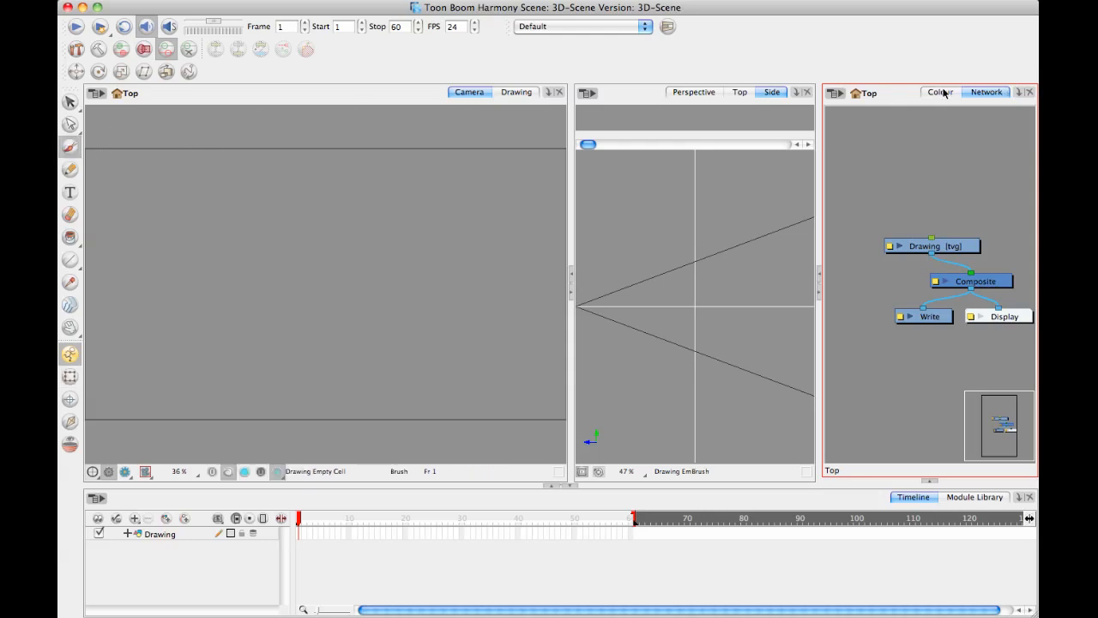
left_click(942, 91)
left_click(854, 119)
left_click(854, 119)
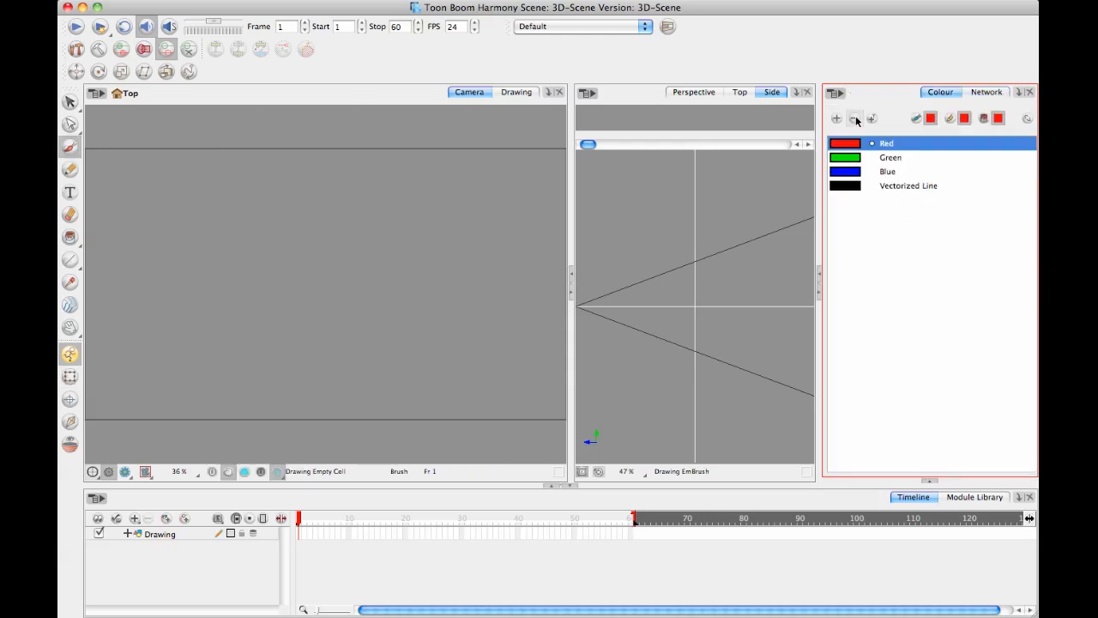
left_click(854, 119)
left_click(854, 119)
left_click(854, 120)
left_click(855, 119)
Add a new colour swatch and set it to a pale green with H 104, S 21, V 86
left_click(836, 119)
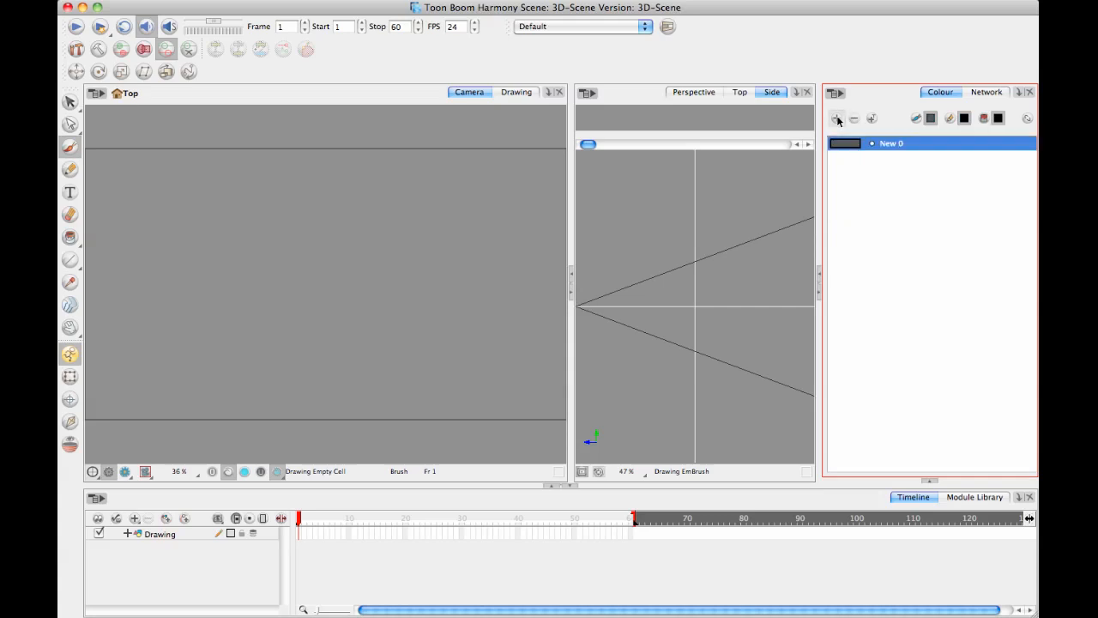
double_click(845, 144)
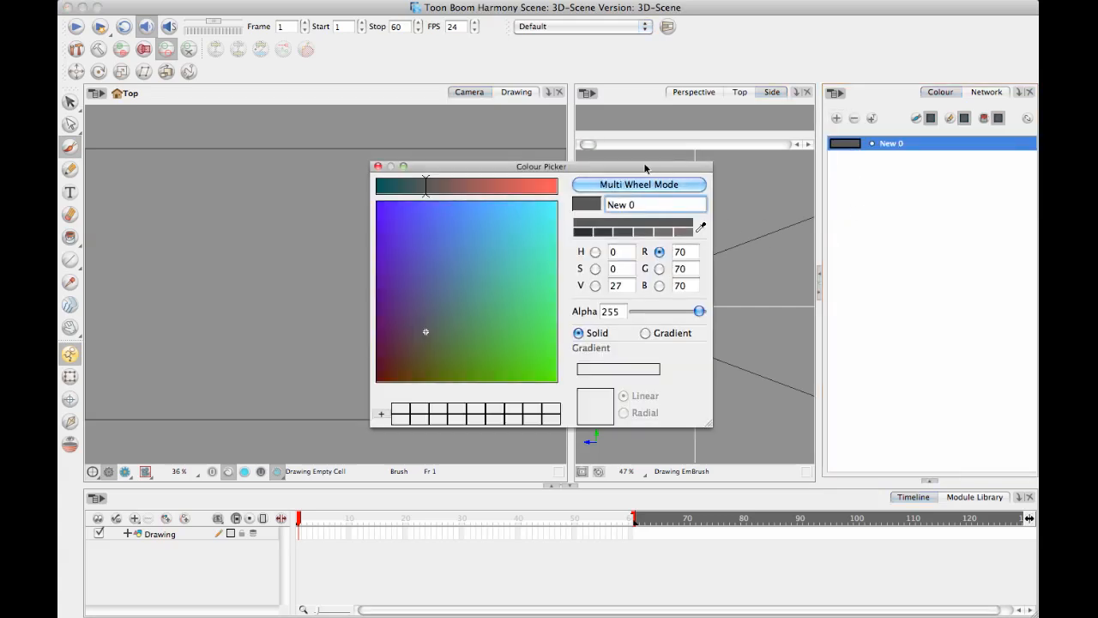
left_click_drag(584, 166, 729, 150)
left_click_drag(593, 302, 575, 326)
left_click_drag(623, 169, 678, 169)
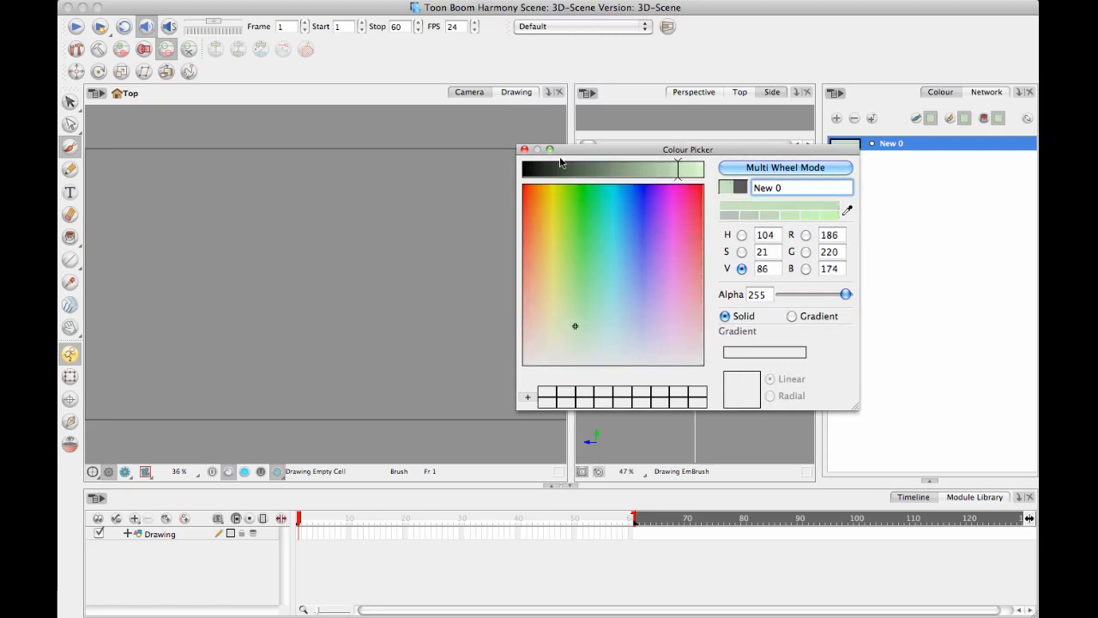
left_click(524, 150)
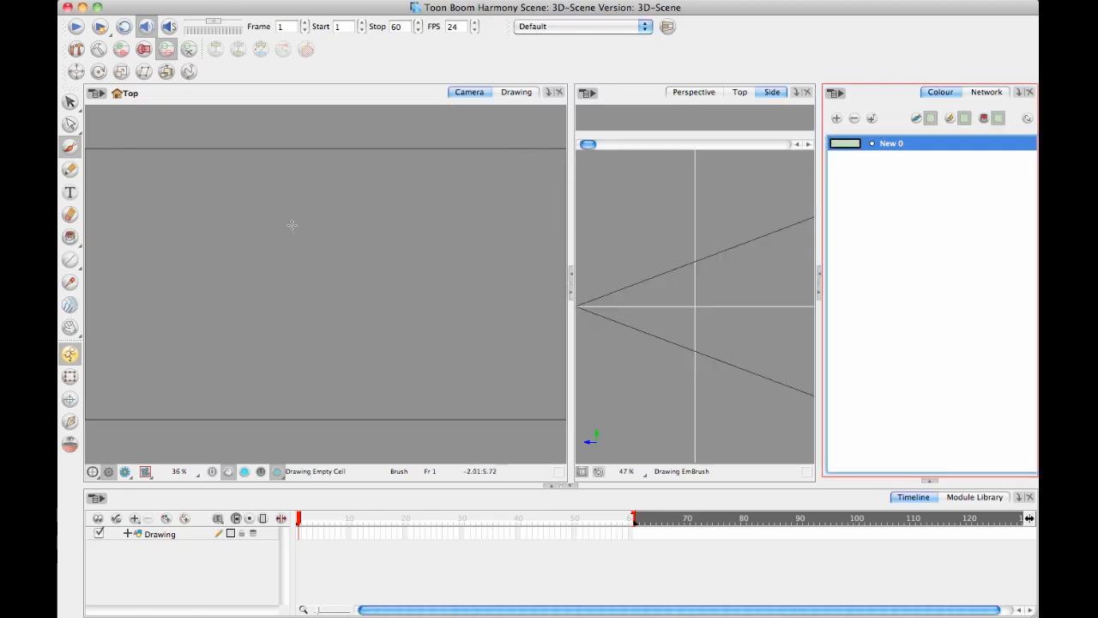
Brush a wavy pale green hill line across the upper part of the camera frame, extending past both sides
left_click_drag(265, 232, 277, 228)
key("1")
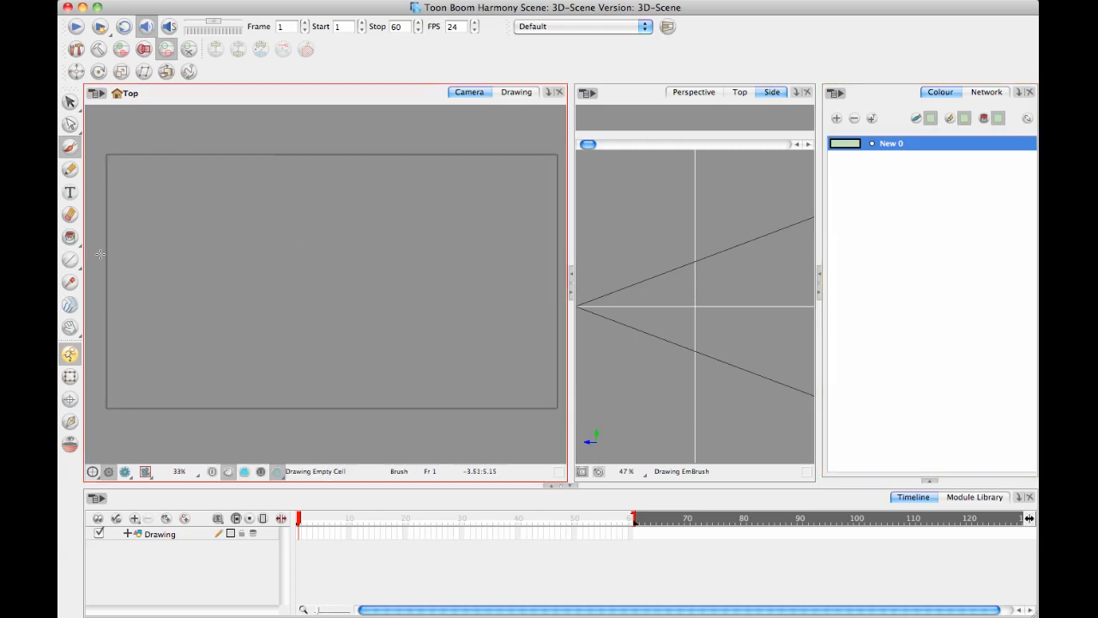
mouse_move(94, 254)
left_mouse_down()
mouse_move(172, 220)
mouse_move(223, 230)
mouse_move(341, 213)
mouse_move(500, 218)
left_mouse_up()
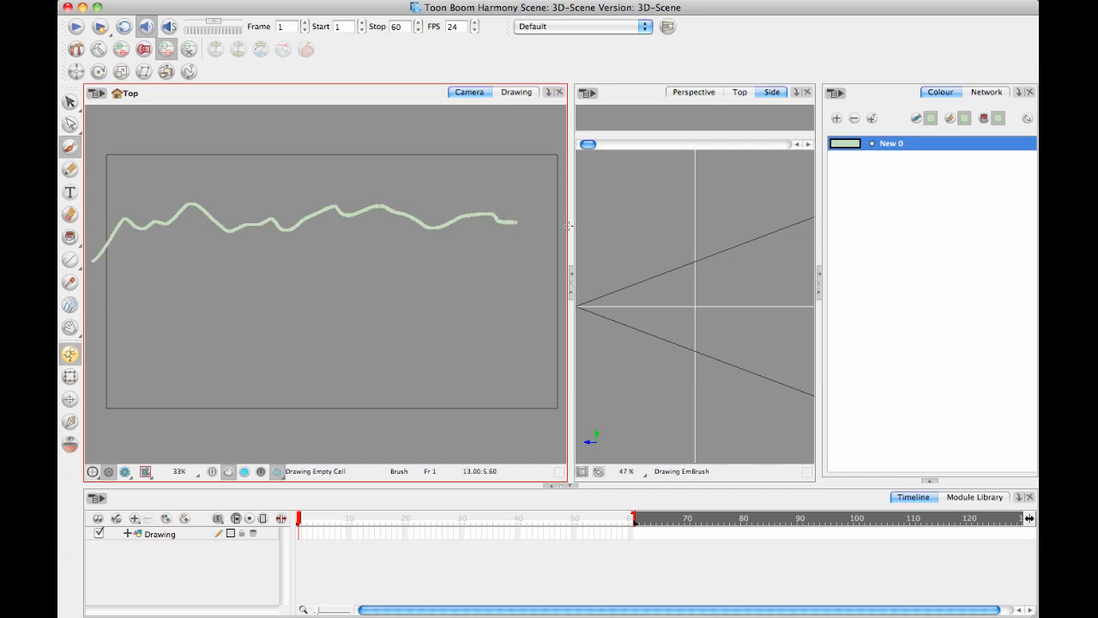
left_click_drag(569, 226, 582, 240)
left_click_drag(396, 287, 408, 277)
key("1")
key("1")
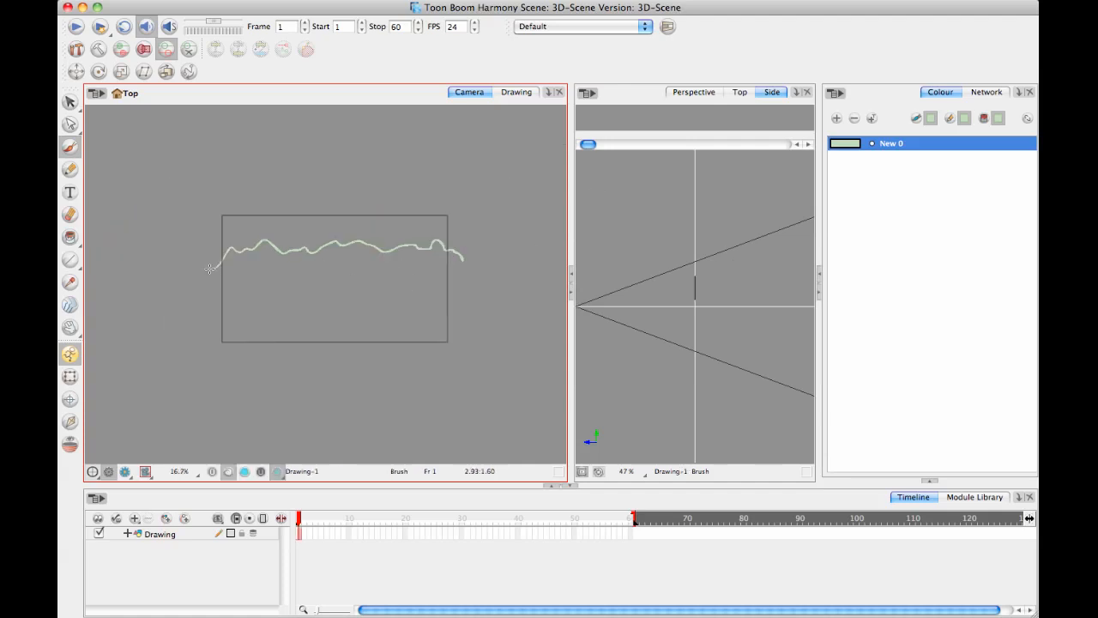
Brush a large curved outline below the camera frame, redoing the first attempt, and close its joins with the hill line
mouse_move(214, 266)
left_mouse_down()
mouse_move(203, 357)
mouse_move(238, 376)
mouse_move(296, 380)
mouse_move(392, 359)
mouse_move(447, 330)
left_mouse_up()
key("ctrl+z")
mouse_move(215, 264)
left_mouse_down()
mouse_move(201, 334)
mouse_move(251, 387)
mouse_move(399, 377)
mouse_move(465, 357)
mouse_move(478, 309)
mouse_move(466, 261)
mouse_move(433, 220)
left_mouse_up()
key("2")
key("2")
left_click_drag(525, 166, 542, 144)
left_click_drag(231, 166, 385, 178)
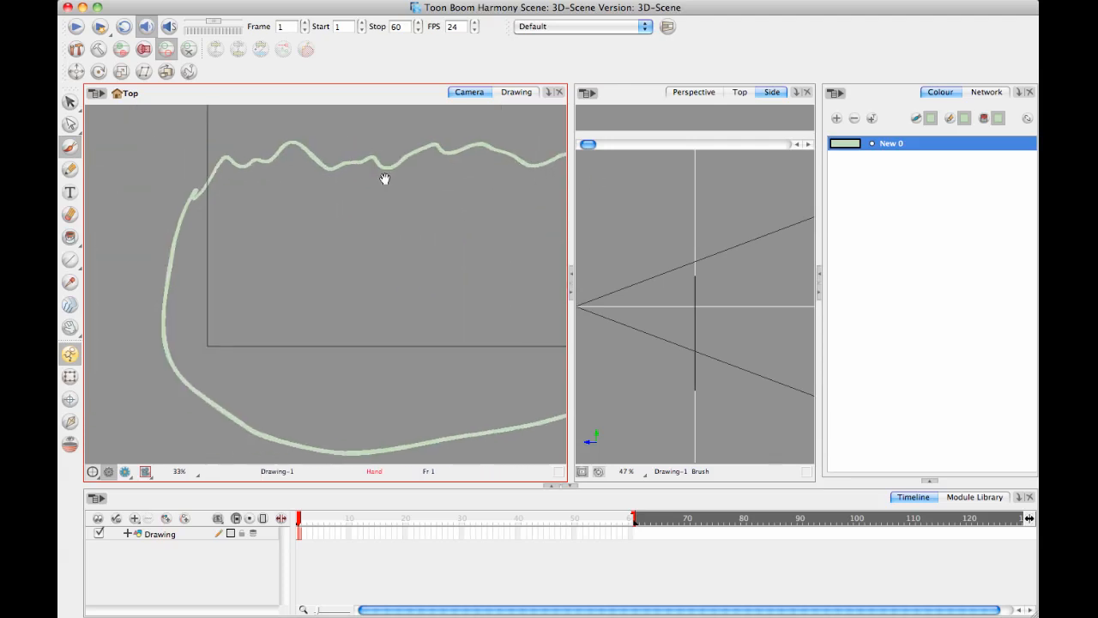
left_click_drag(228, 226, 204, 210)
Fill the closed hill shape with the pale green colour using the Paint tool
left_click(69, 236)
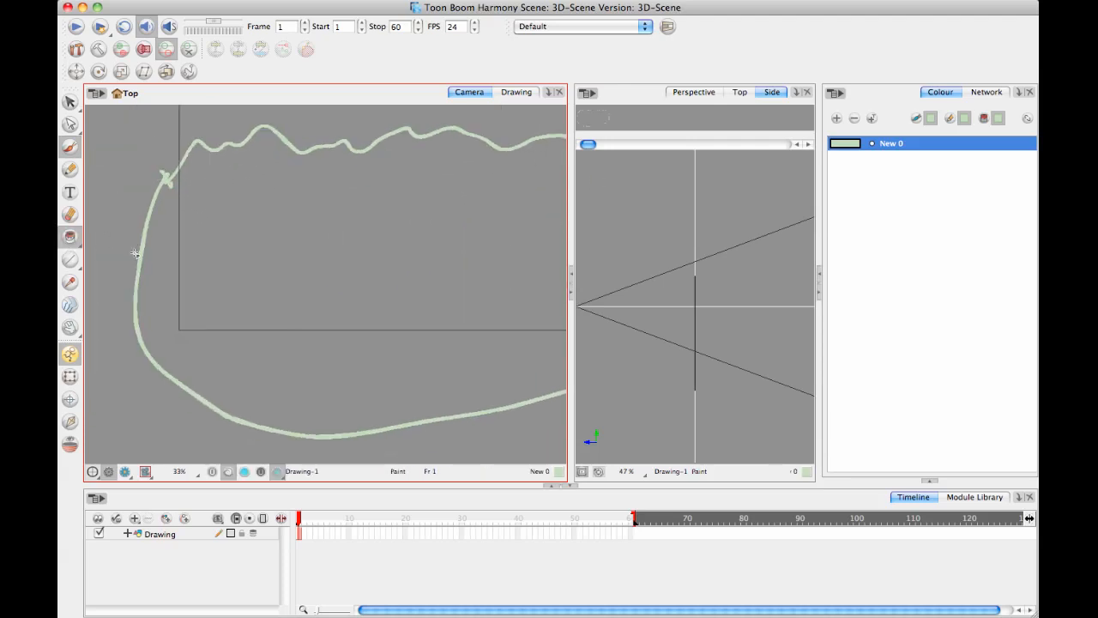
left_click(187, 279)
key("1")
key("1")
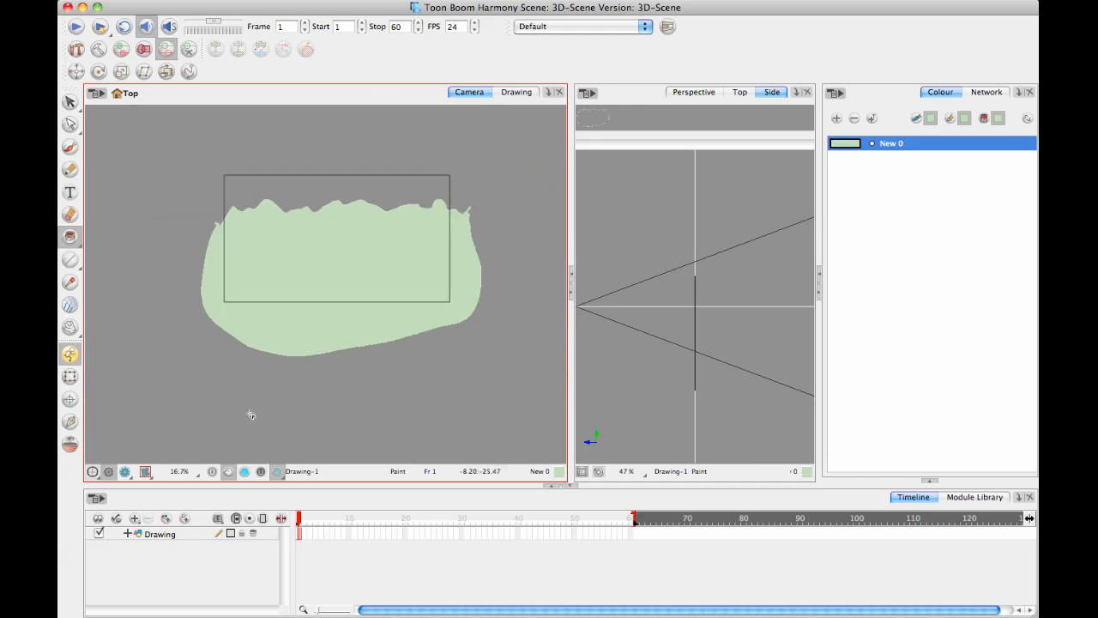
Rename the hill's drawing layer as Far and add a new drawing layer above it
left_click(160, 536)
double_click(159, 535)
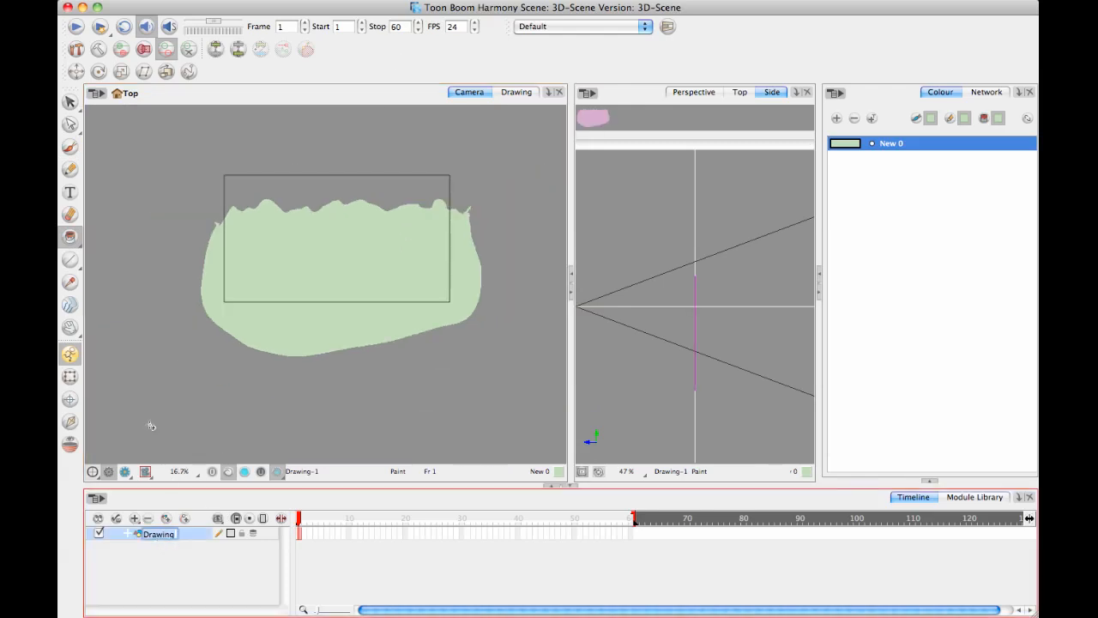
type("Far")
key("Return")
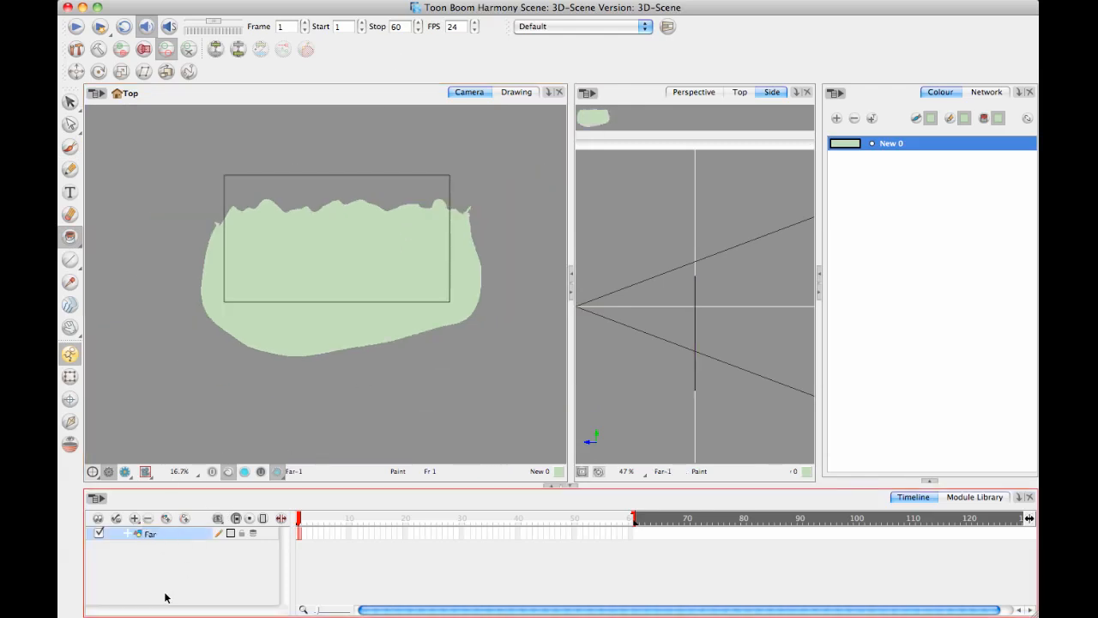
left_click(166, 519)
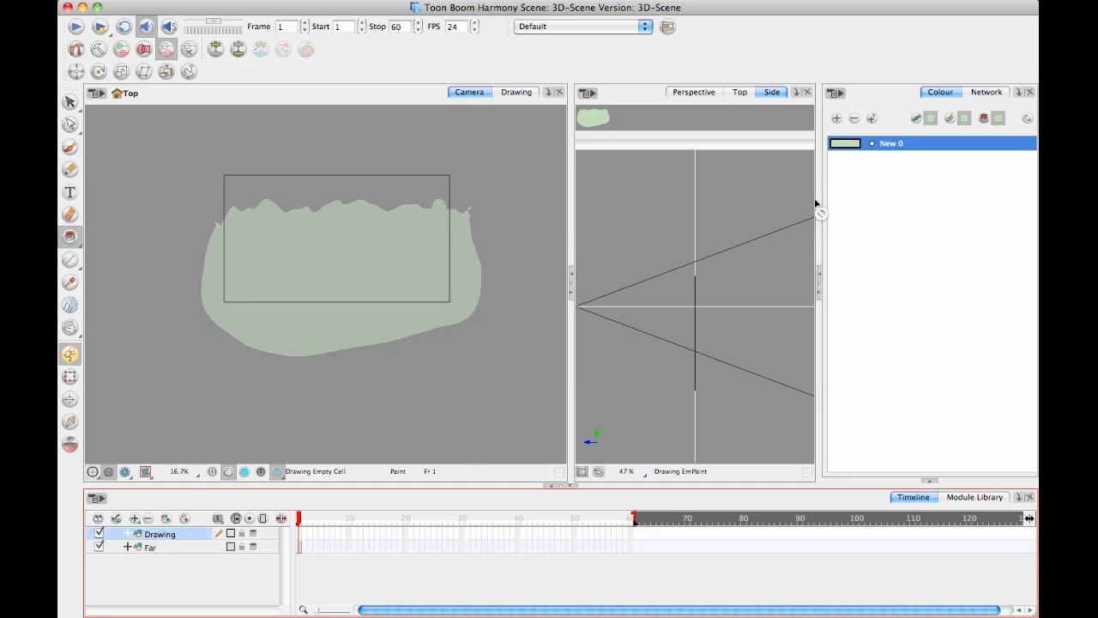
Add a second palette colour and make it a darker, more saturated medium green
left_click(837, 118)
double_click(859, 164)
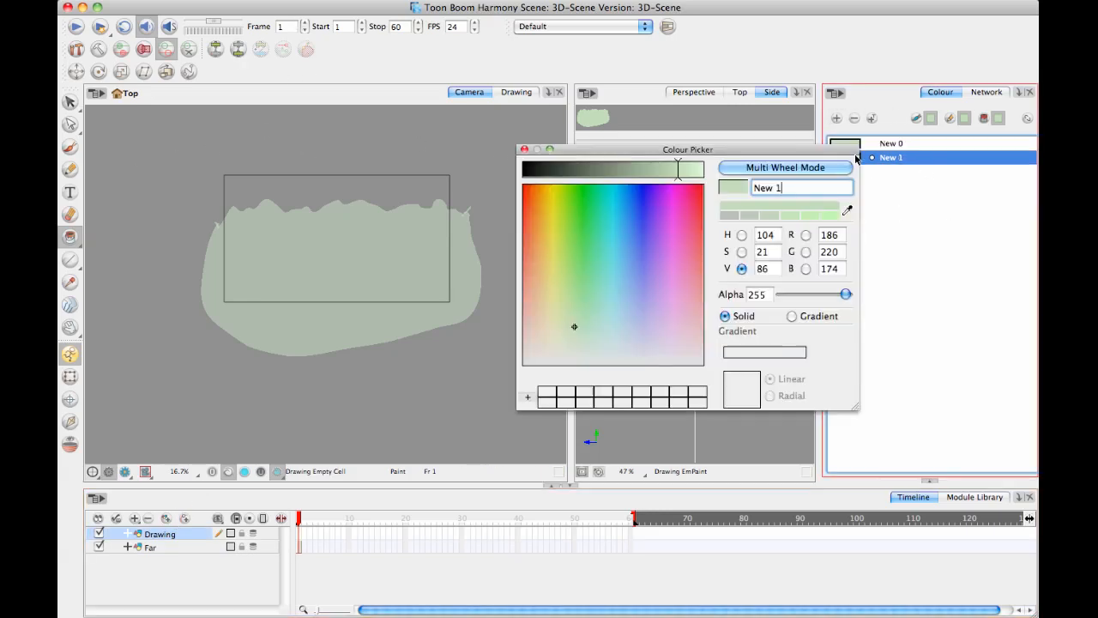
left_click(648, 169)
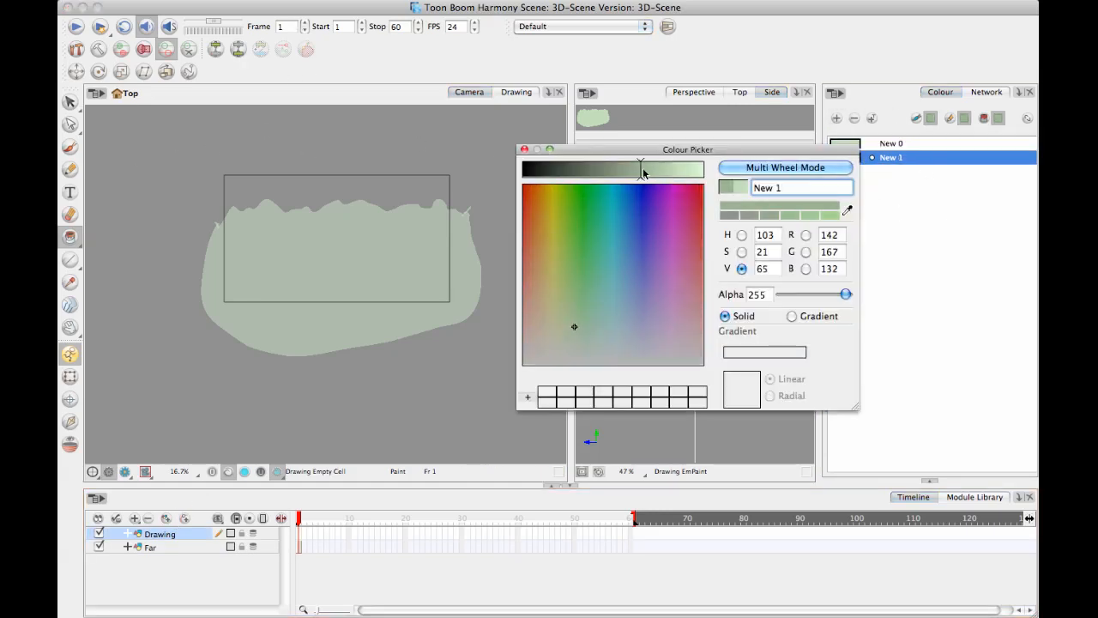
left_click(644, 169)
left_click(574, 314)
left_click(571, 270)
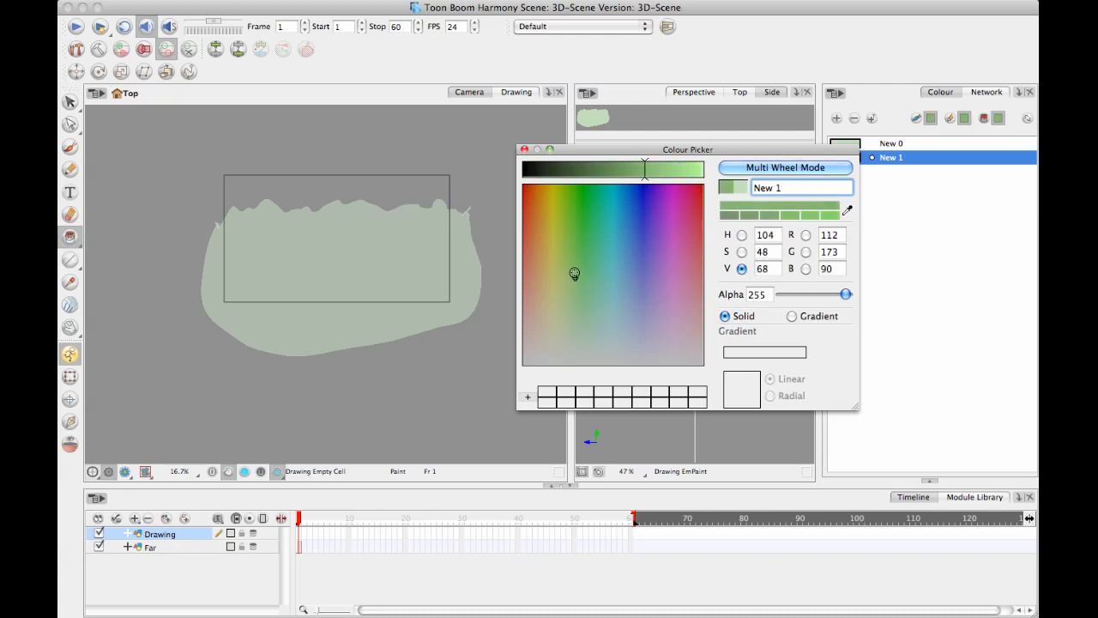
left_click(571, 260)
left_click(524, 149)
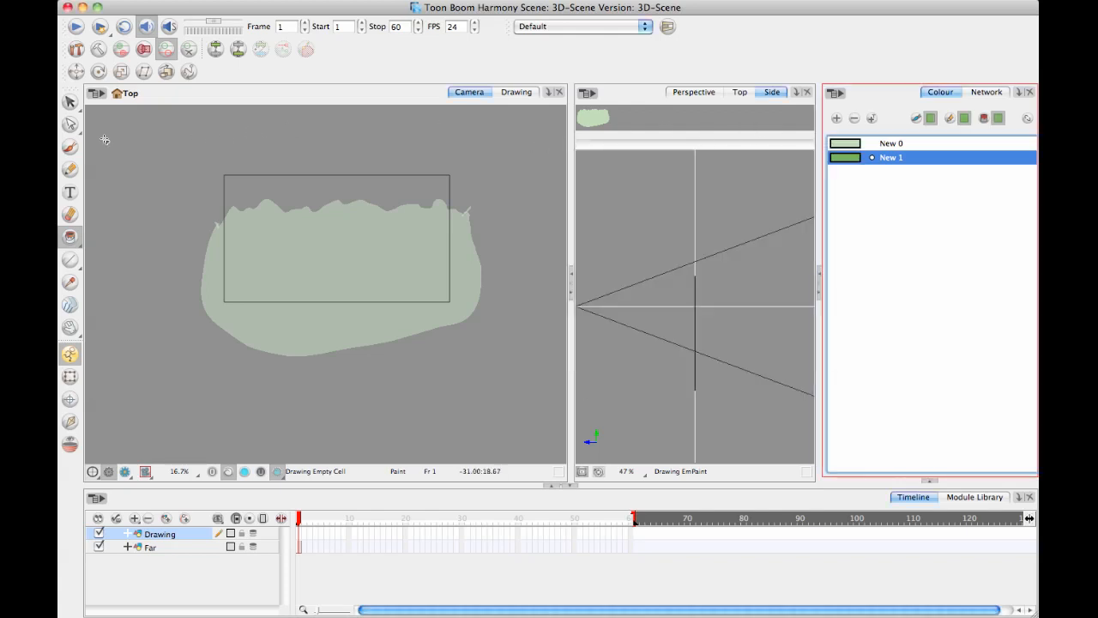
Brush a closed jagged hill outline with a tall narrow peak, extending past the camera frame, and fill it with the medium green
left_click(70, 146)
mouse_move(163, 294)
left_mouse_down()
mouse_move(184, 227)
mouse_move(210, 228)
left_mouse_up()
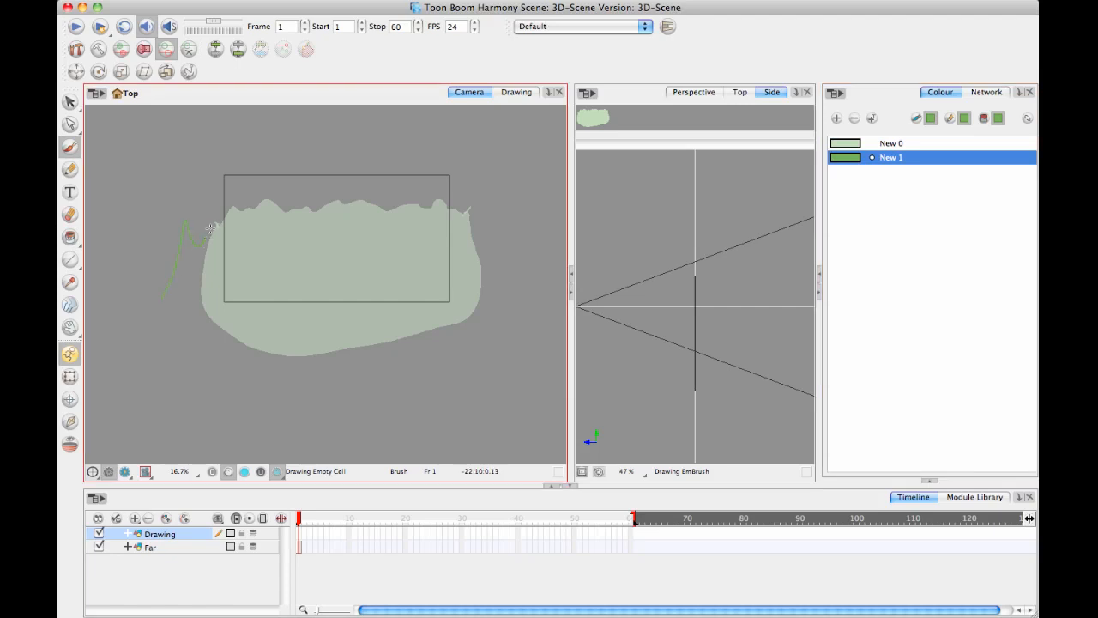
mouse_move(252, 162)
left_mouse_down()
mouse_move(264, 206)
mouse_move(291, 225)
mouse_move(407, 252)
left_mouse_up()
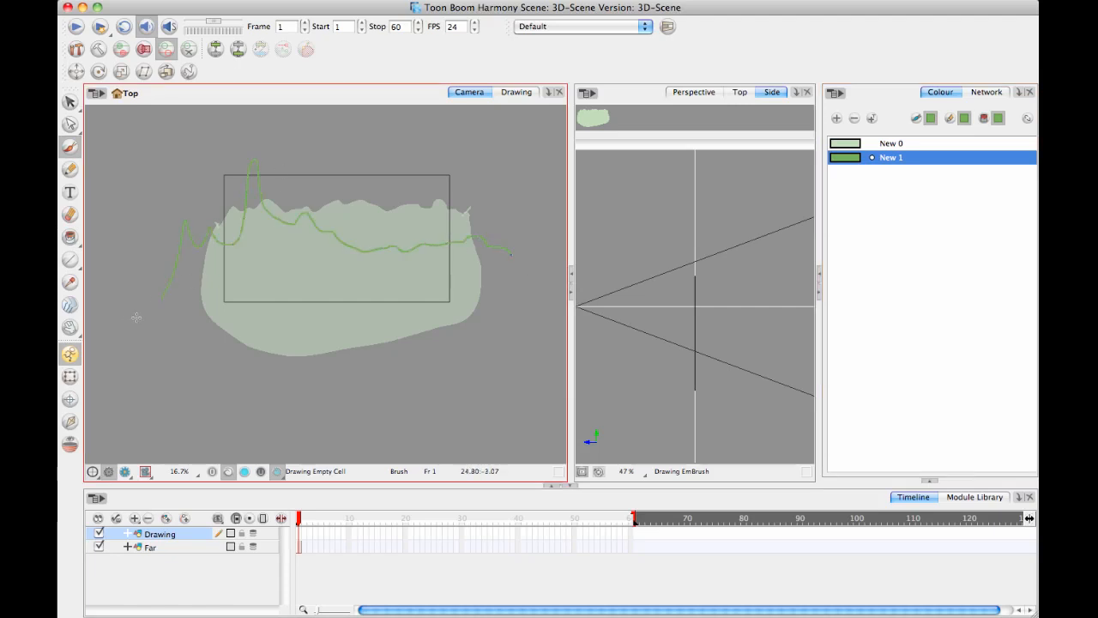
mouse_move(160, 298)
left_mouse_down()
mouse_move(154, 370)
mouse_move(211, 407)
mouse_move(388, 407)
left_mouse_up()
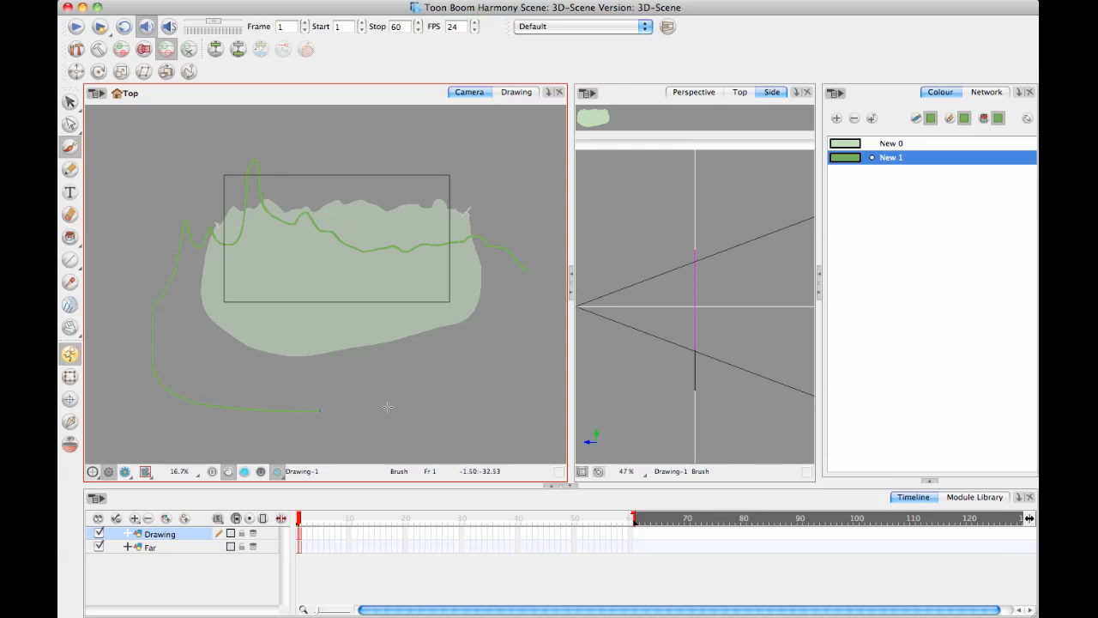
left_click_drag(526, 313, 521, 266)
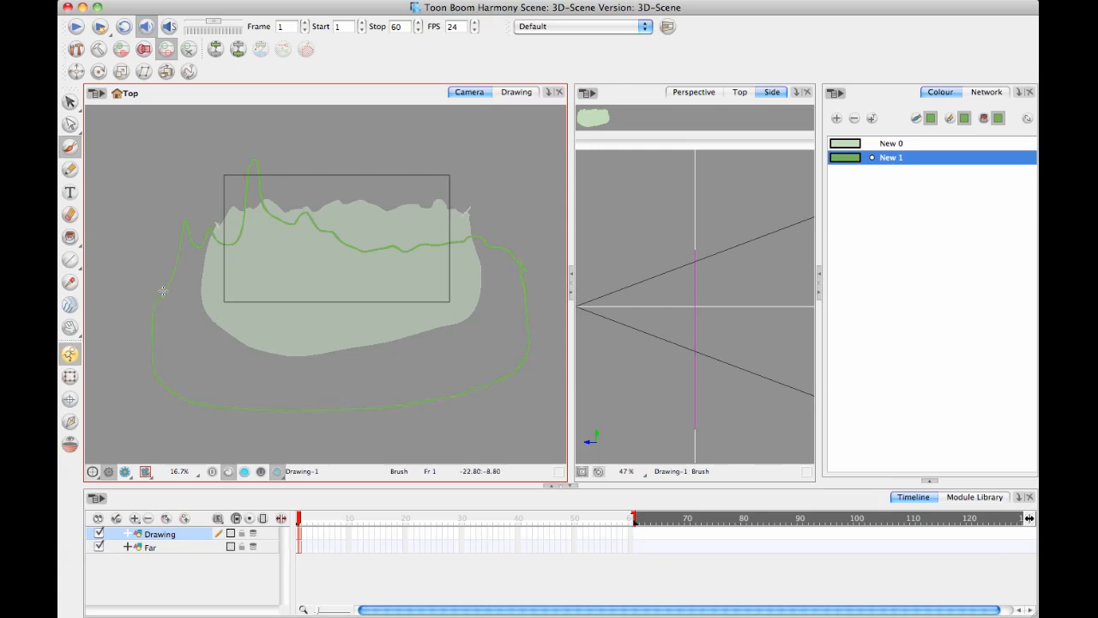
left_click(70, 238)
left_click(184, 331)
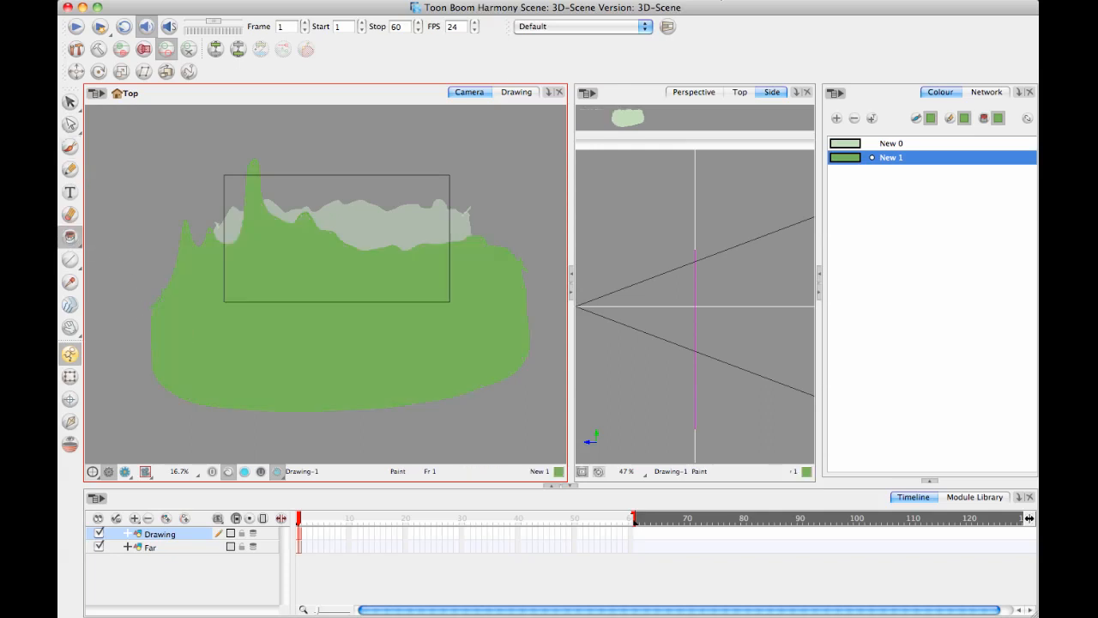
Add a third palette colour and darken it to a deep green with hue 100, saturation 71 and value 33
left_click(837, 118)
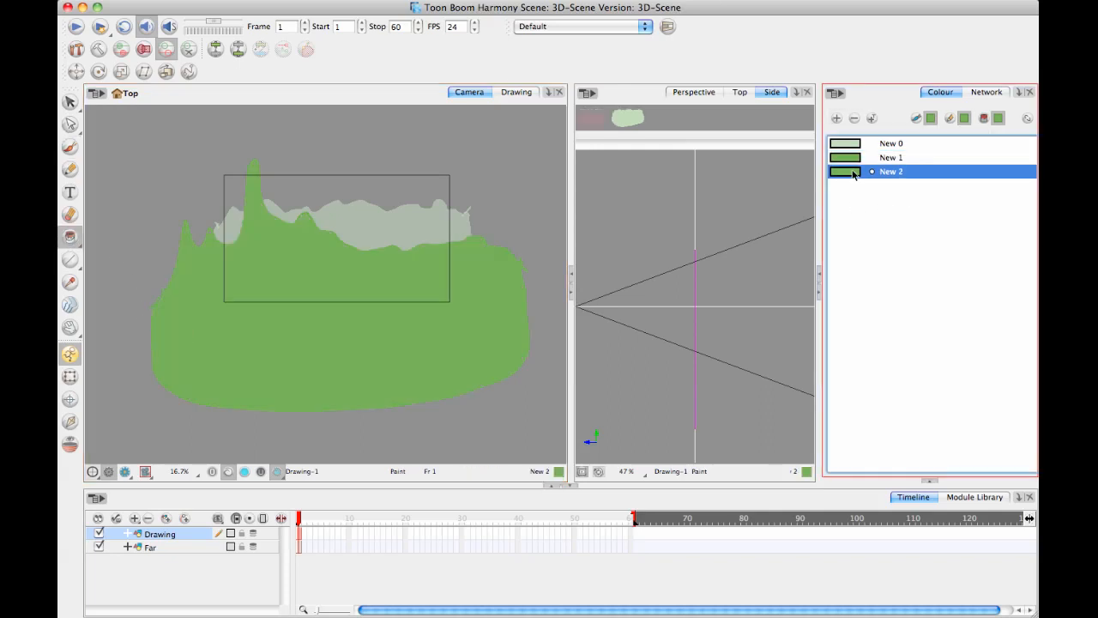
double_click(854, 172)
left_click_drag(644, 169, 603, 169)
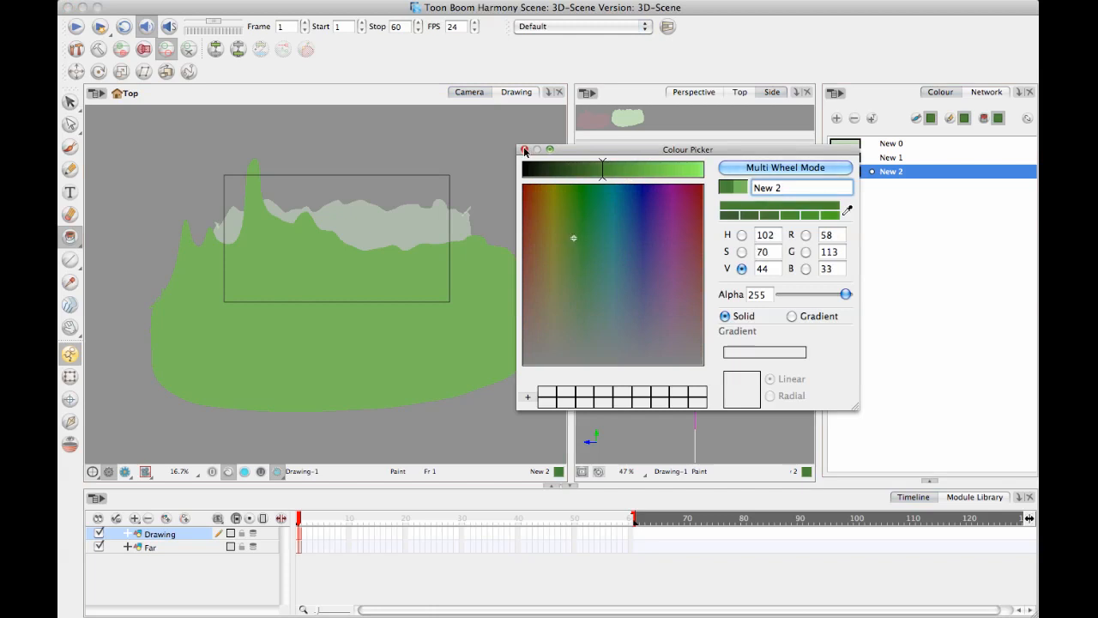
left_click(524, 149)
double_click(850, 176)
left_click(581, 171)
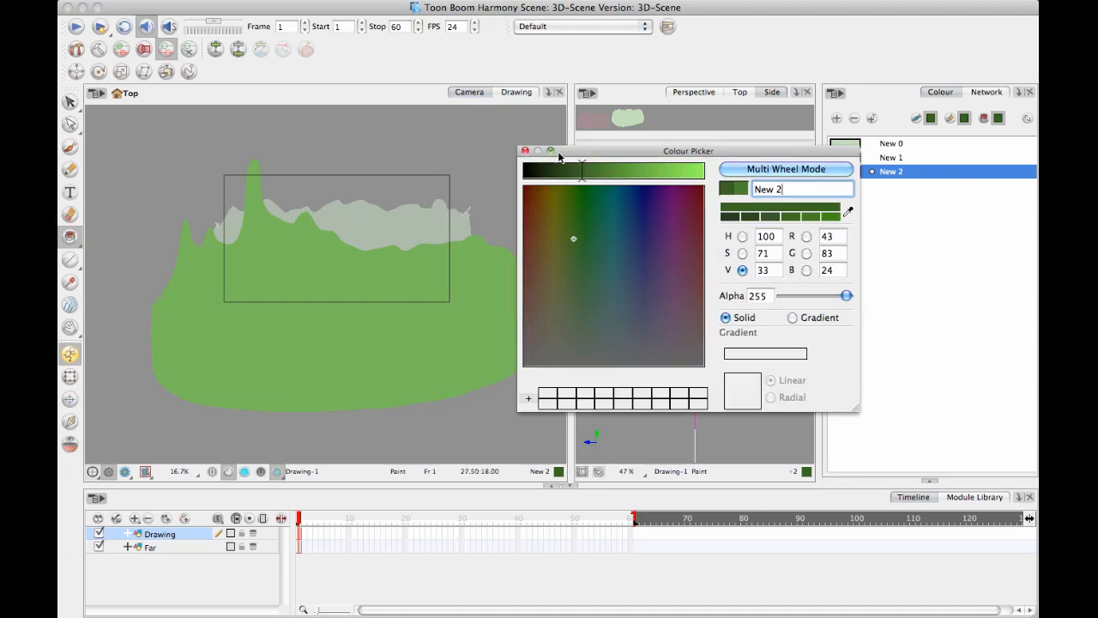
left_click_drag(559, 153, 500, 212)
left_click(464, 209)
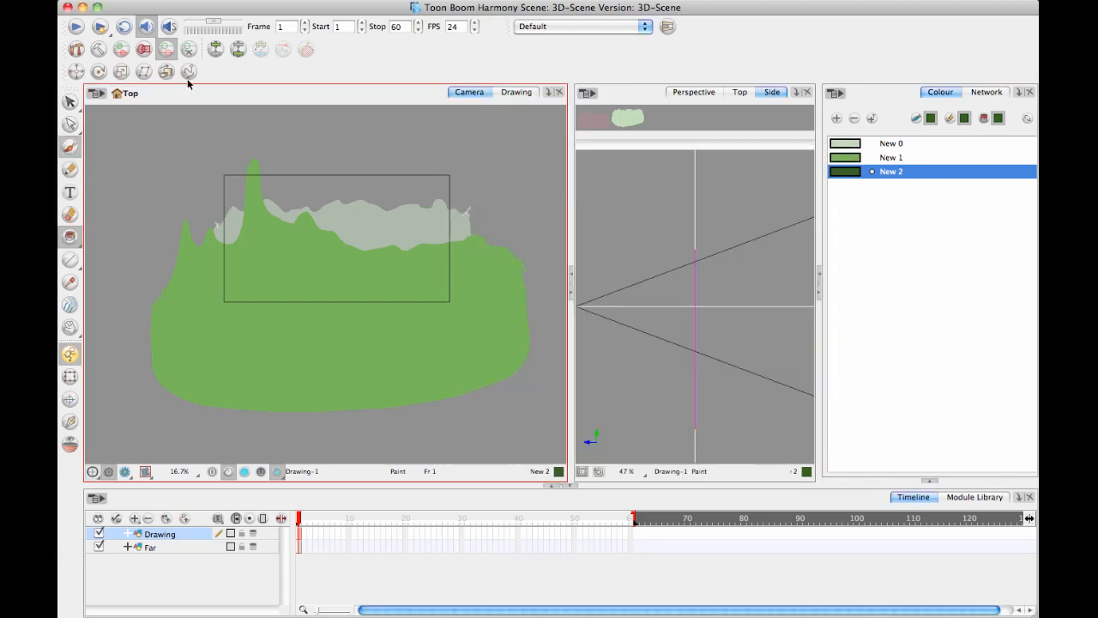
Brush a large closed dark green foreground hill outline, rising to a high peak beyond the camera frame's right edge
left_click(71, 146)
mouse_move(131, 362)
left_mouse_down()
mouse_move(185, 313)
mouse_move(214, 329)
mouse_move(259, 301)
mouse_move(328, 285)
mouse_move(465, 152)
mouse_move(536, 211)
mouse_move(589, 280)
mouse_move(564, 430)
left_mouse_up()
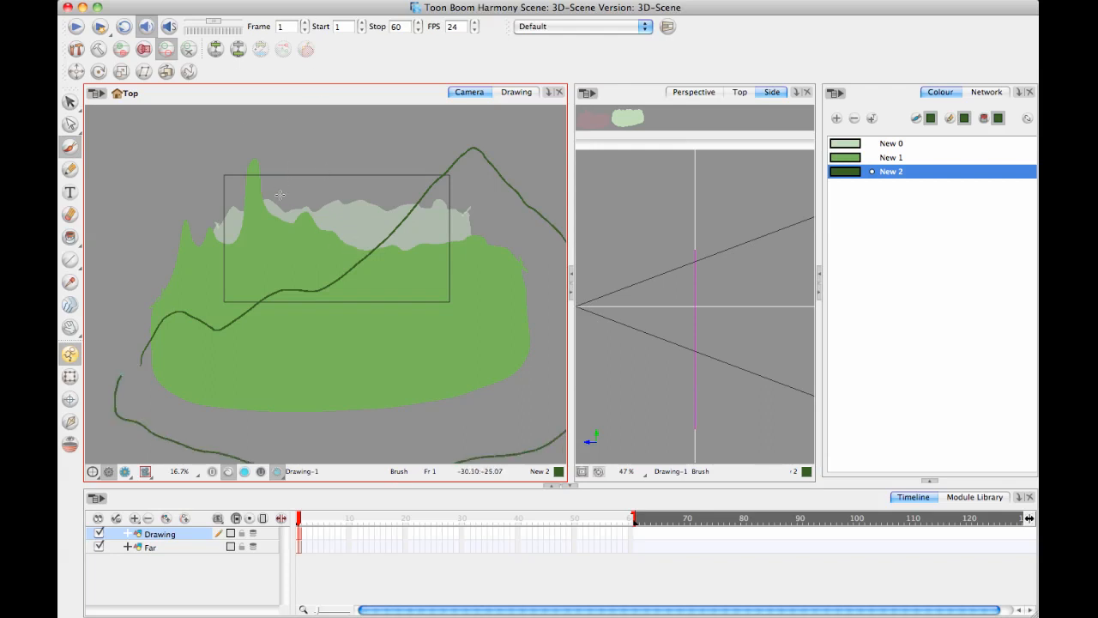
left_click(70, 236)
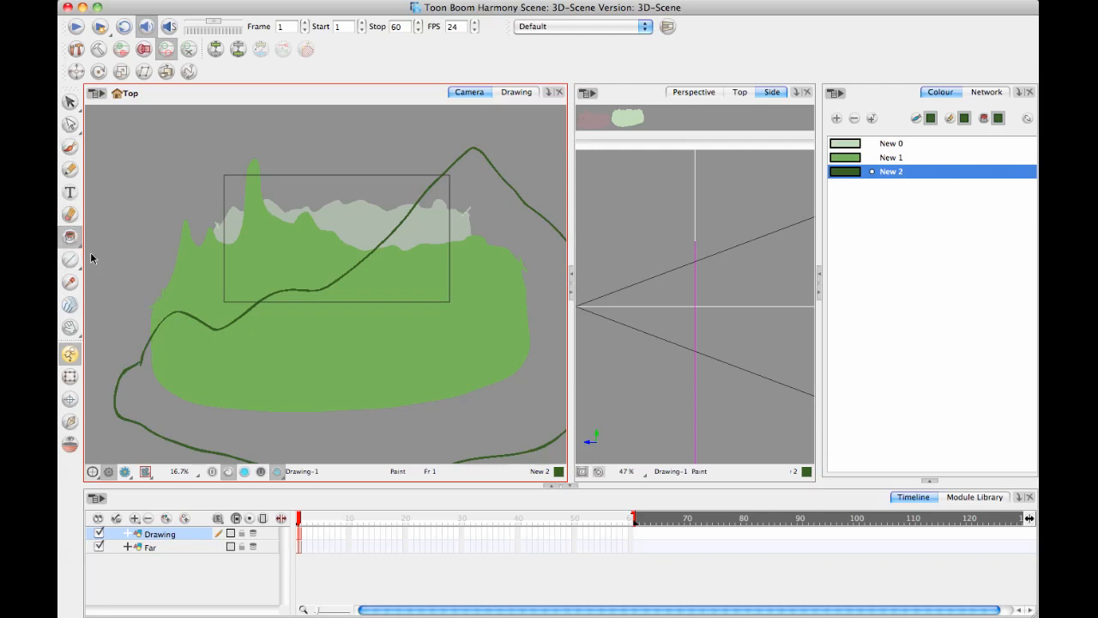
left_click(131, 391)
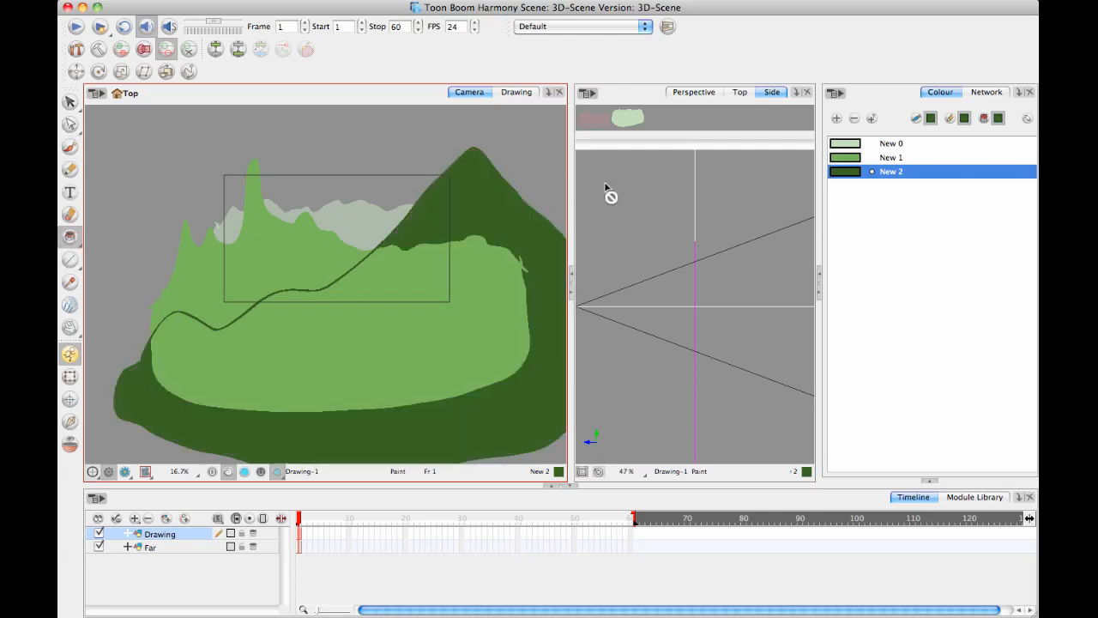
key("super+z")
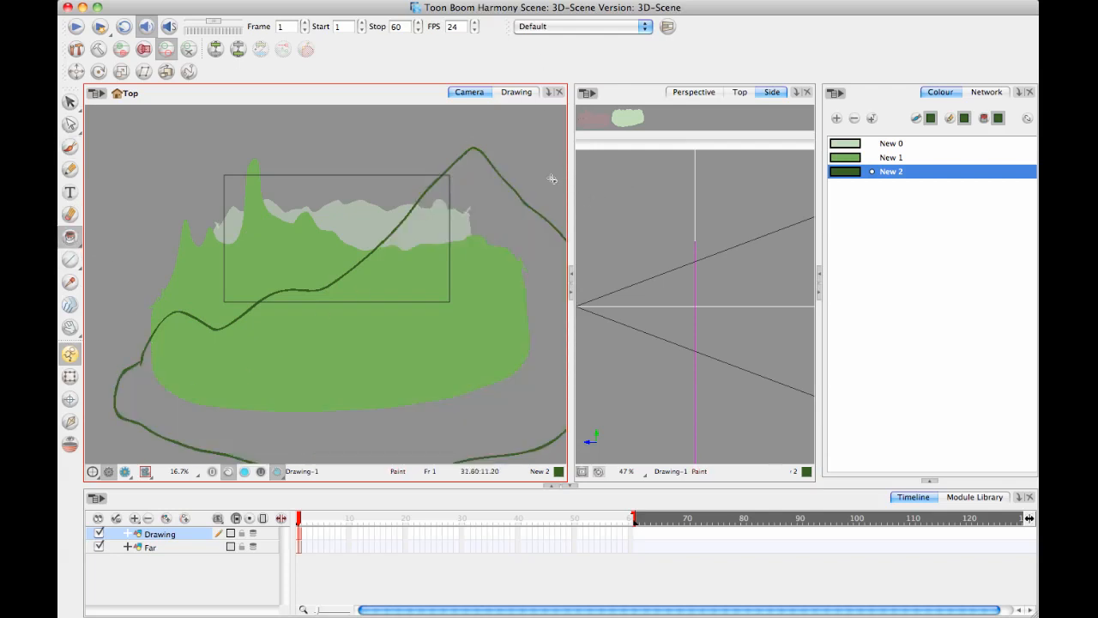
Move the dark green outline onto a new drawing layer of its own and fill it with the dark green
left_click(70, 102)
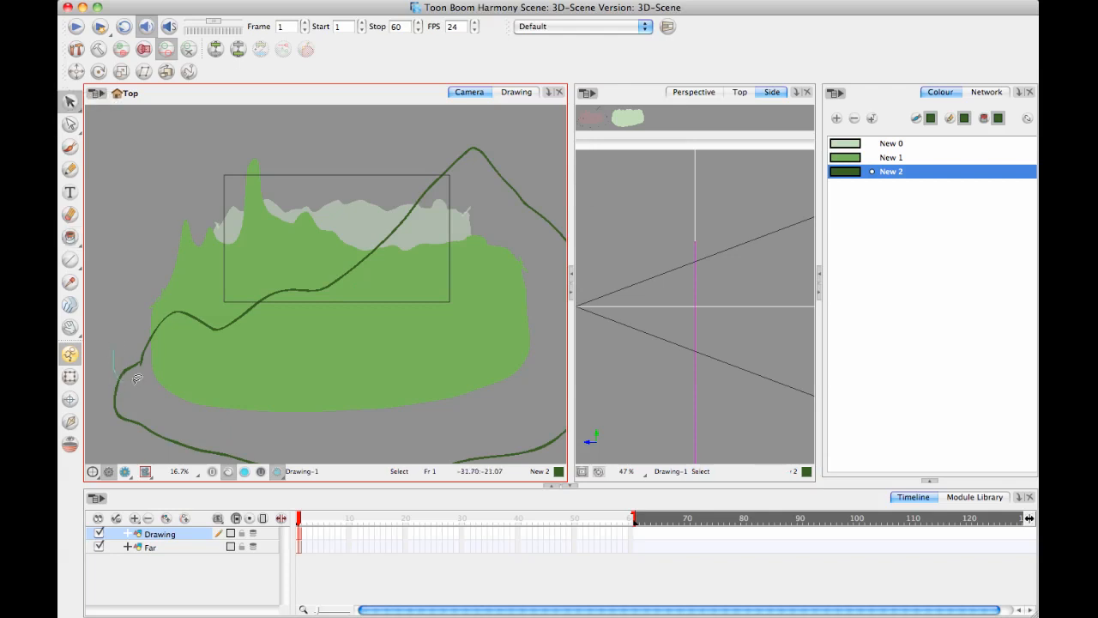
left_click(144, 364)
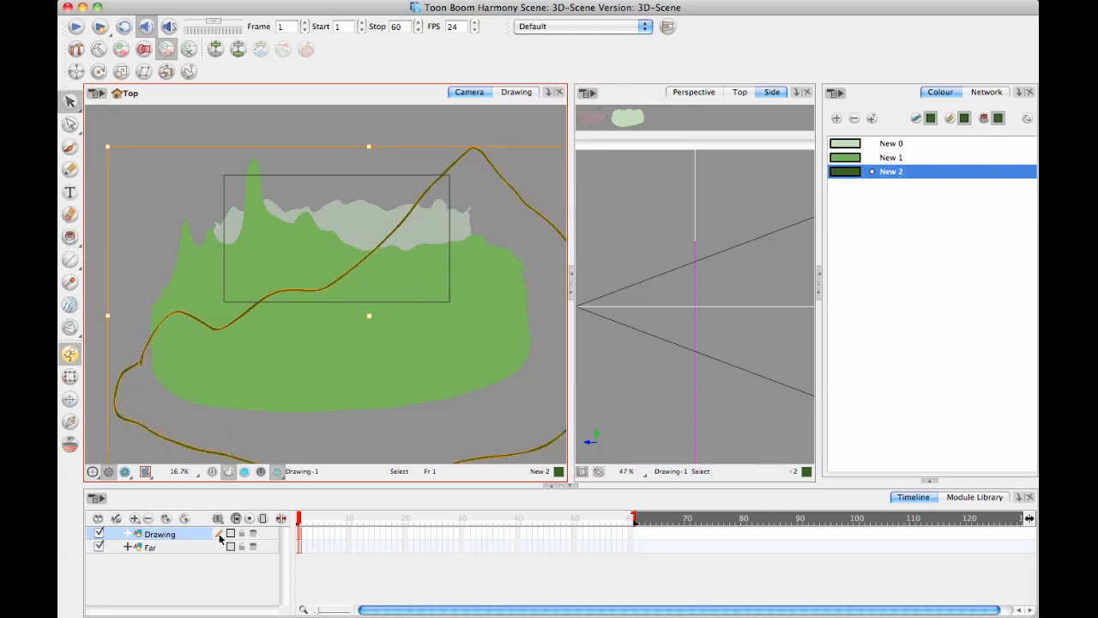
key("Delete")
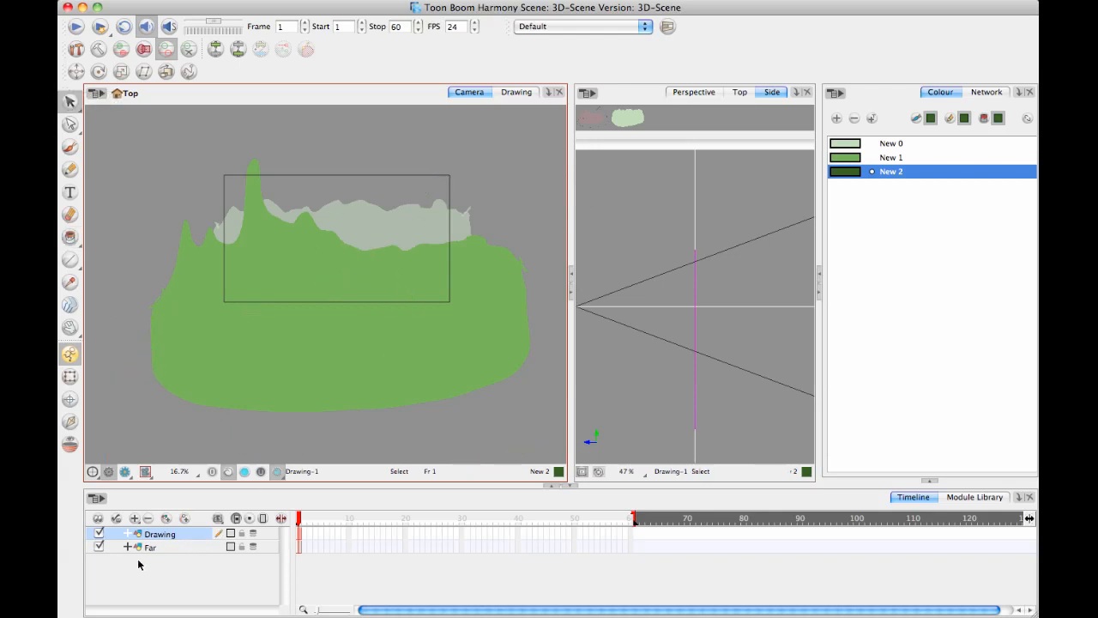
left_click(167, 520)
key("super+v")
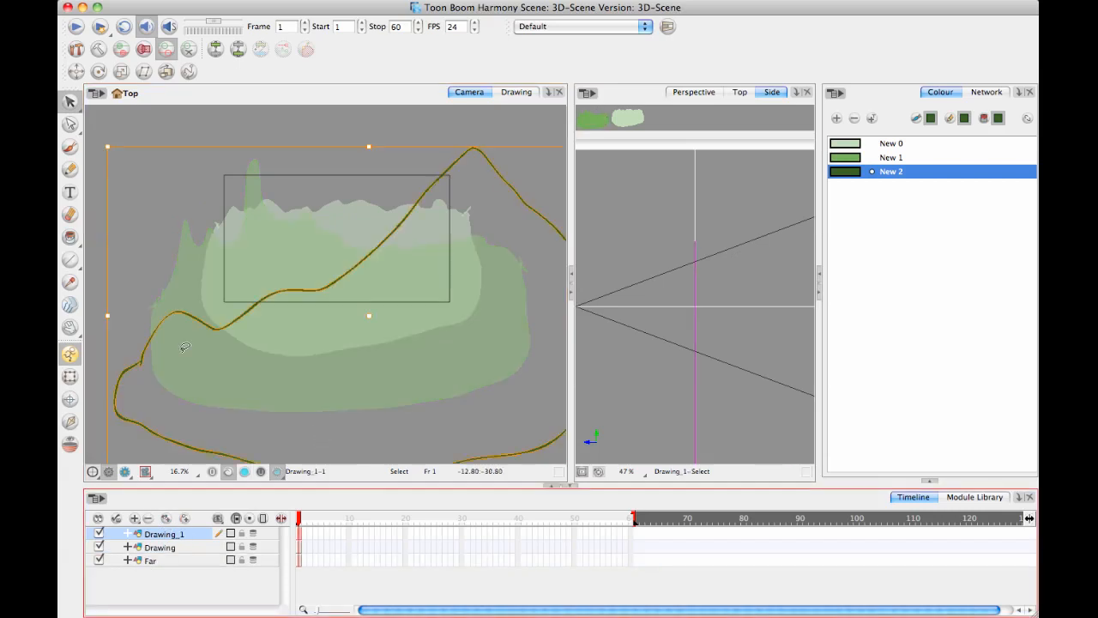
key("alt+i")
left_click(157, 382)
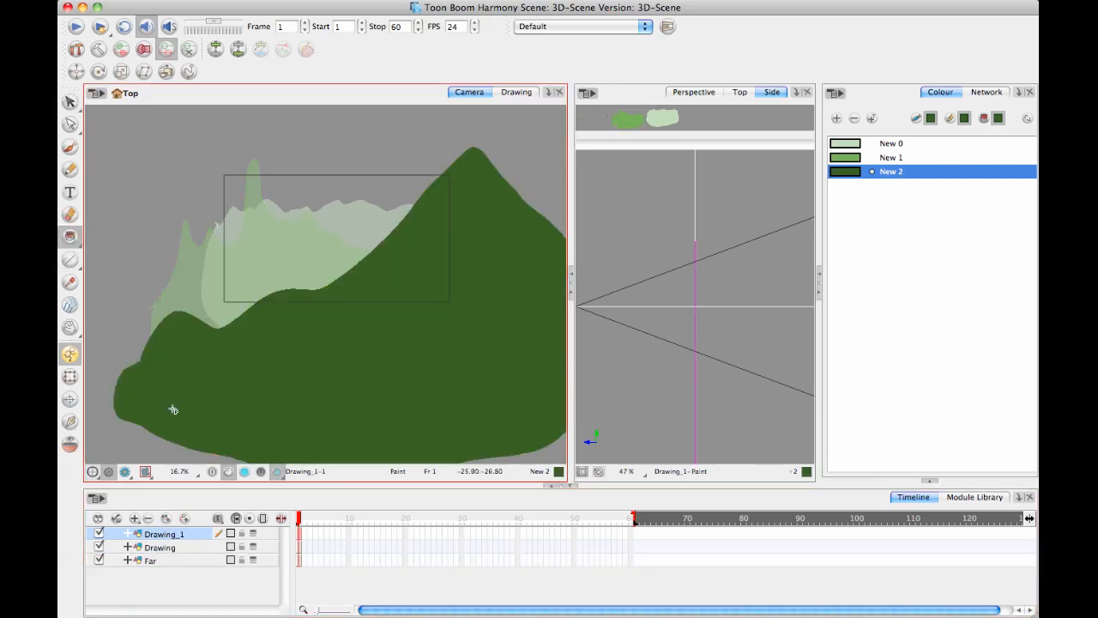
Rename the dark green hill's layer as Close and the medium green hill's layer as Mid
double_click(164, 537)
type("Close")
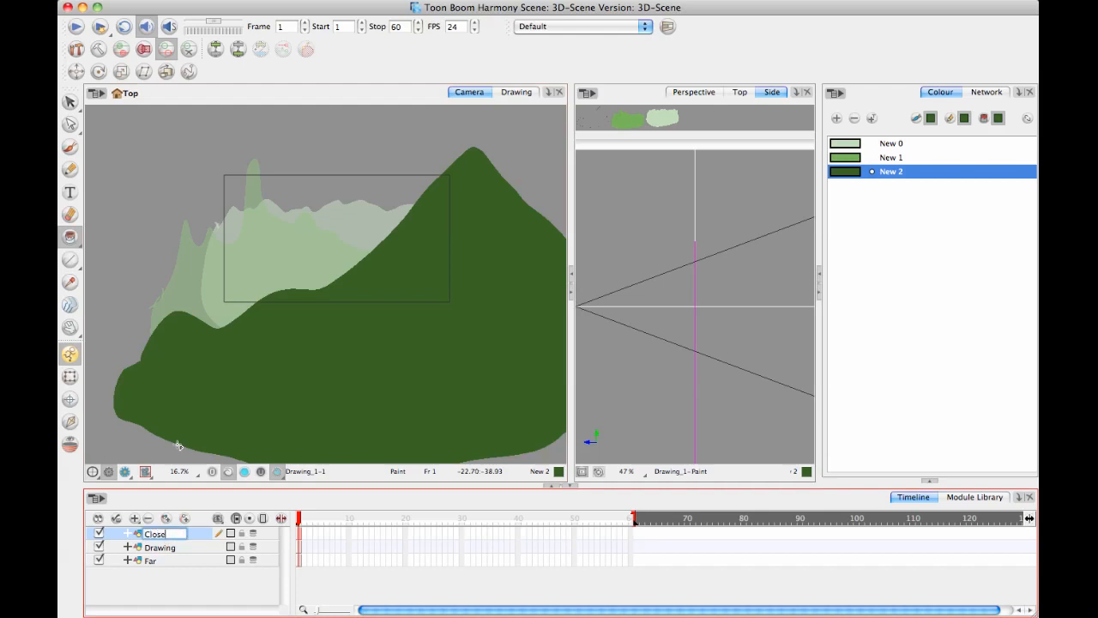
key("Return")
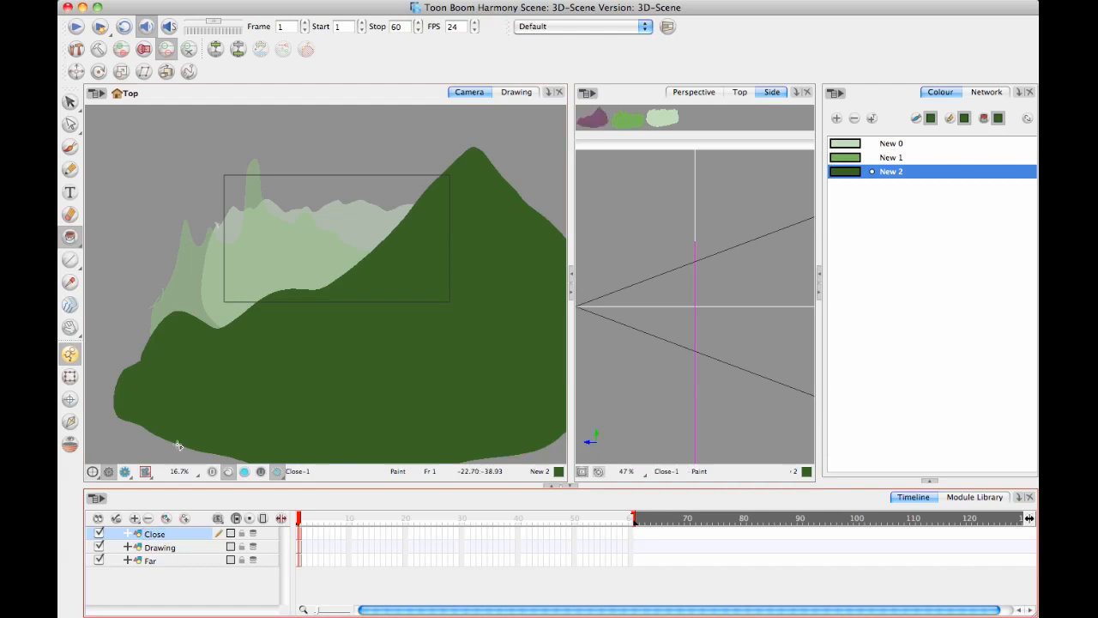
left_click(163, 547)
double_click(163, 547)
type("Mid")
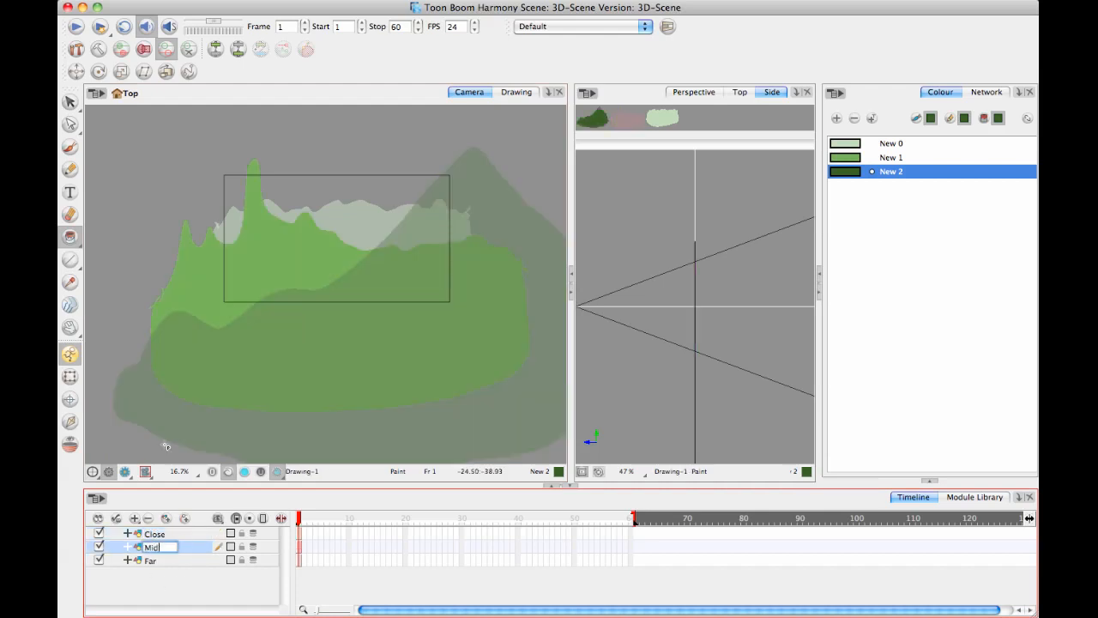
key("Return")
left_click(218, 571)
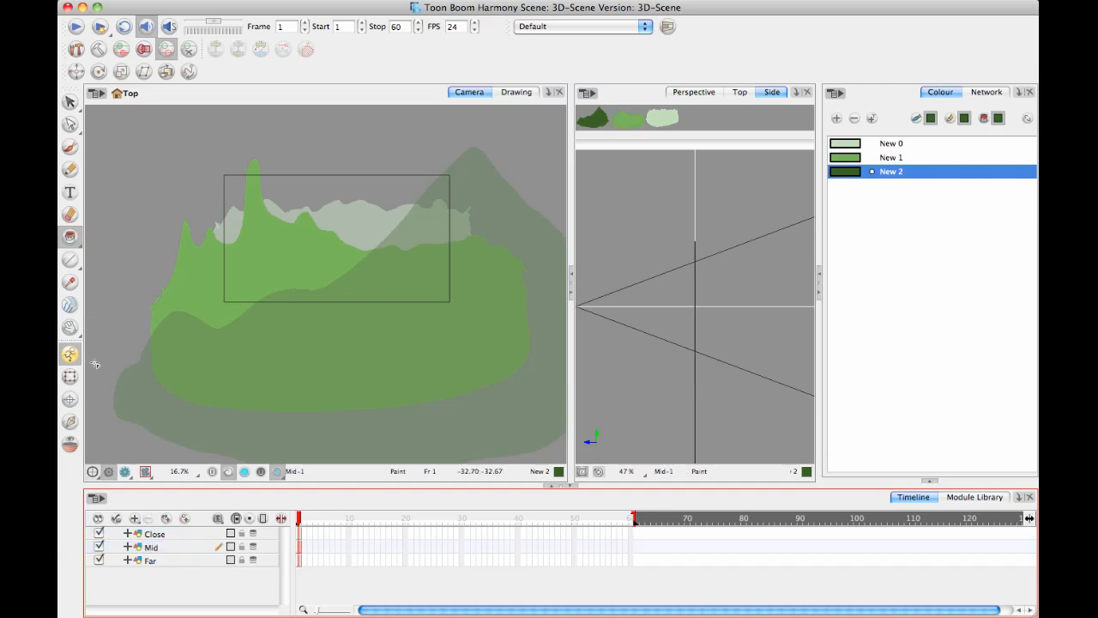
With the Transform tool active, select the Far, Mid and Close layers in turn to examine their shapes and extents around the camera frame
left_click(69, 375)
left_click(181, 561)
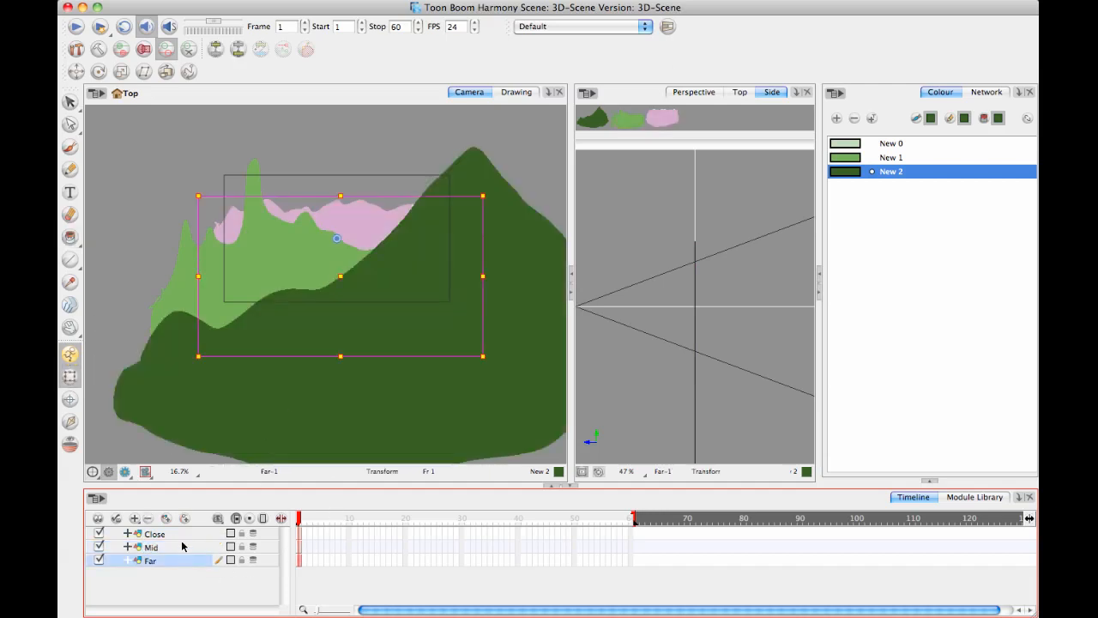
left_click(183, 545)
left_click(183, 535)
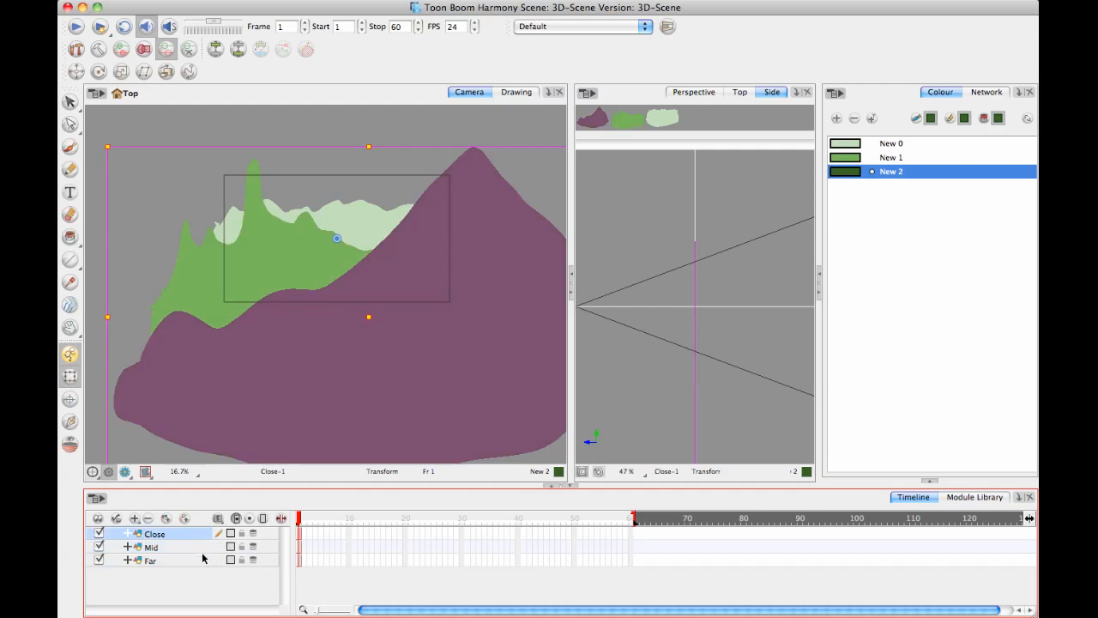
left_click(192, 549)
left_click(193, 557)
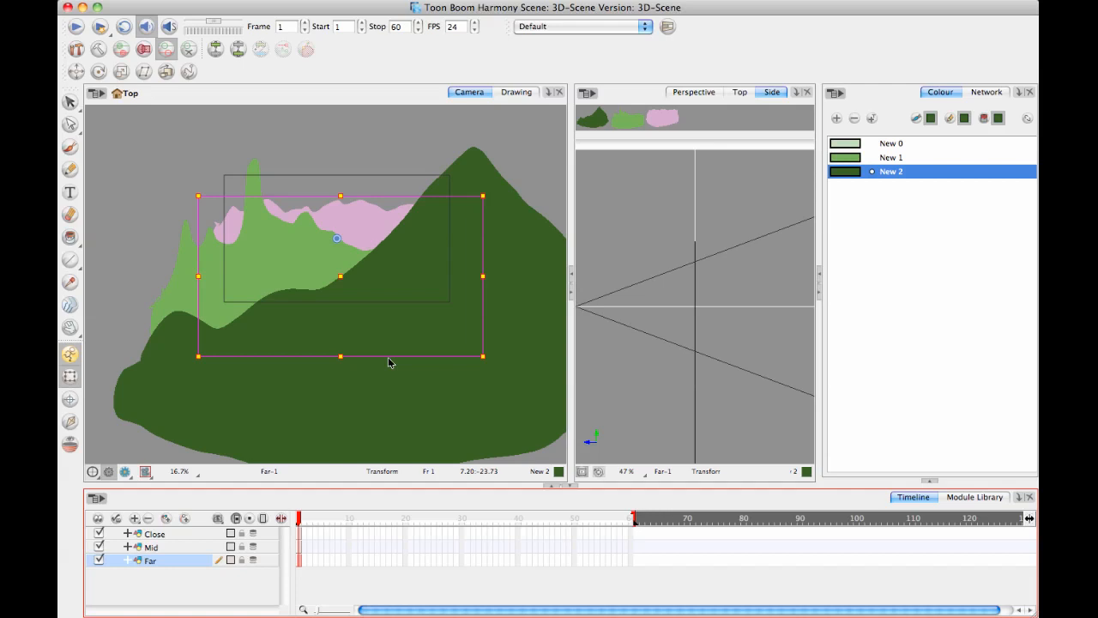
left_click(176, 547)
left_click(200, 534)
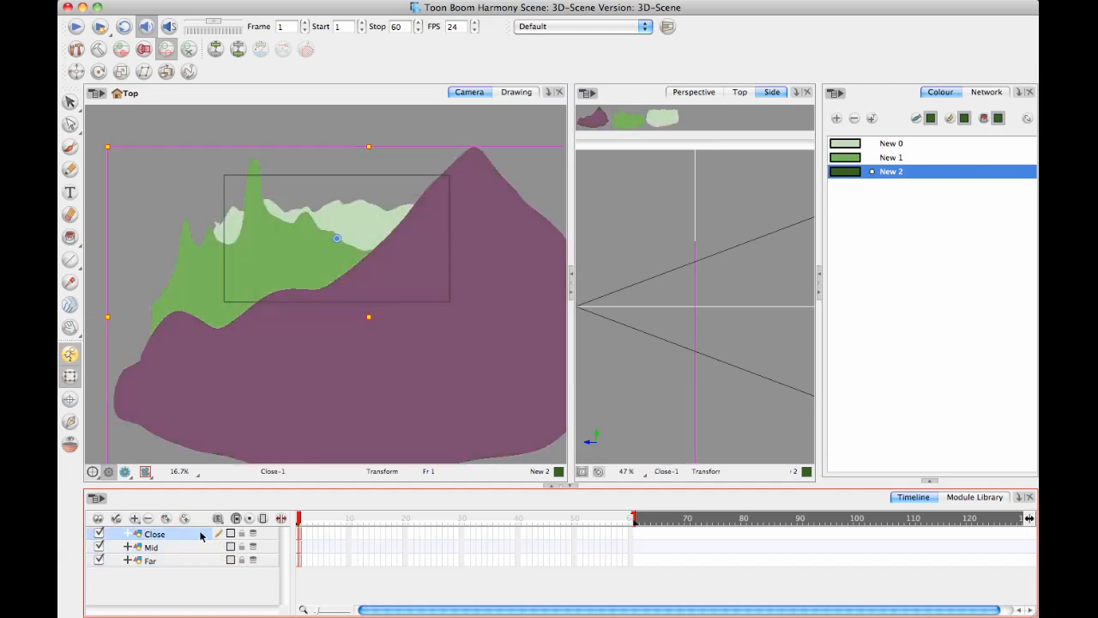
left_click(190, 550)
left_click(145, 562)
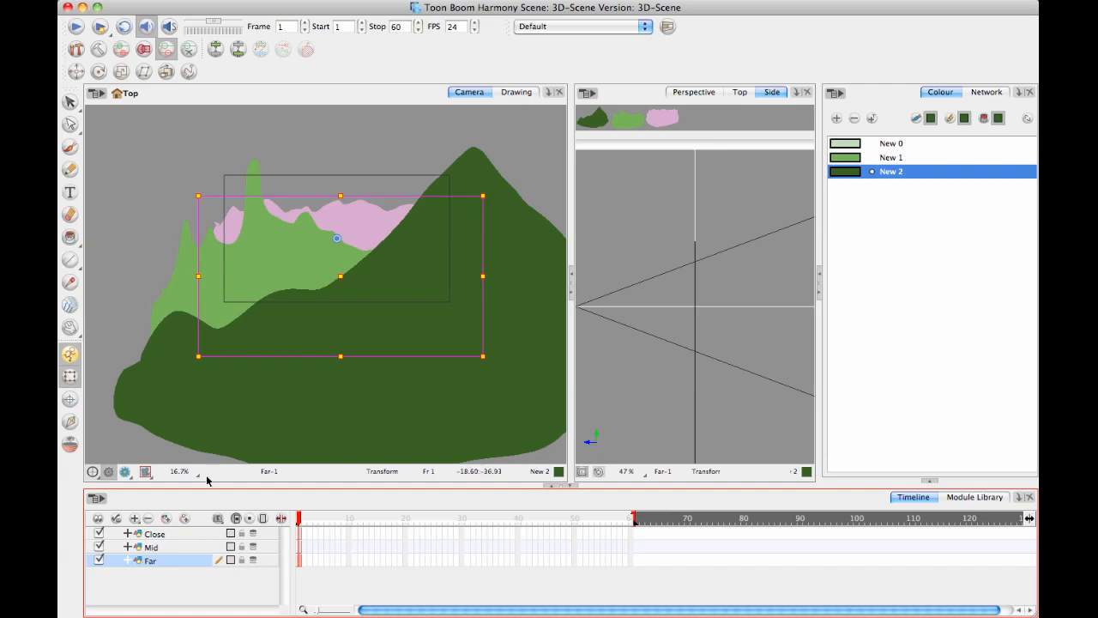
left_click(176, 548)
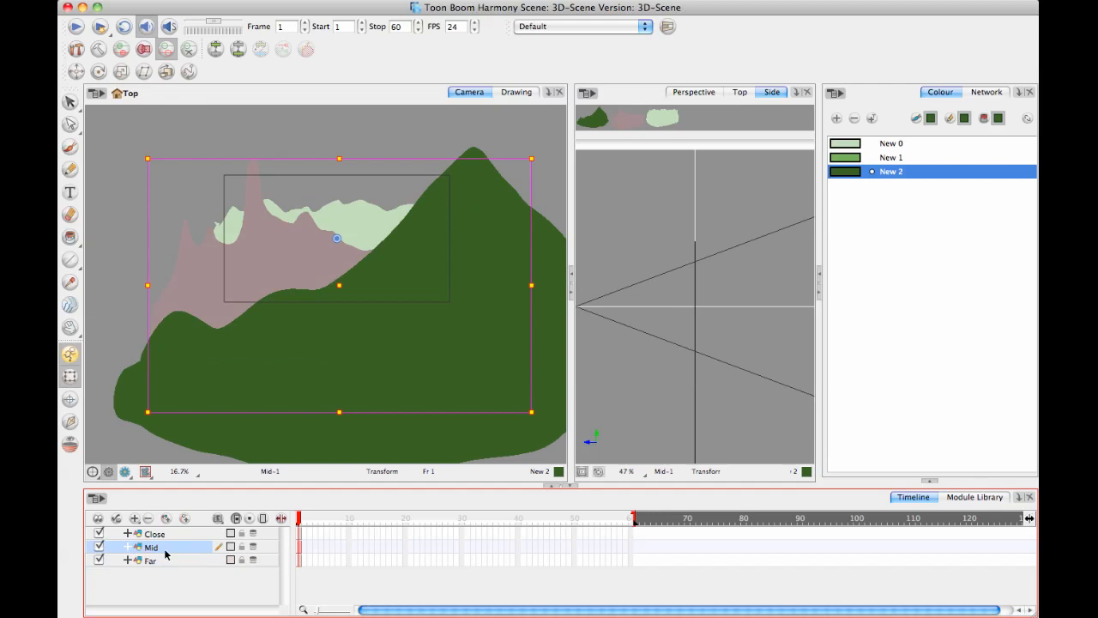
left_click(156, 534)
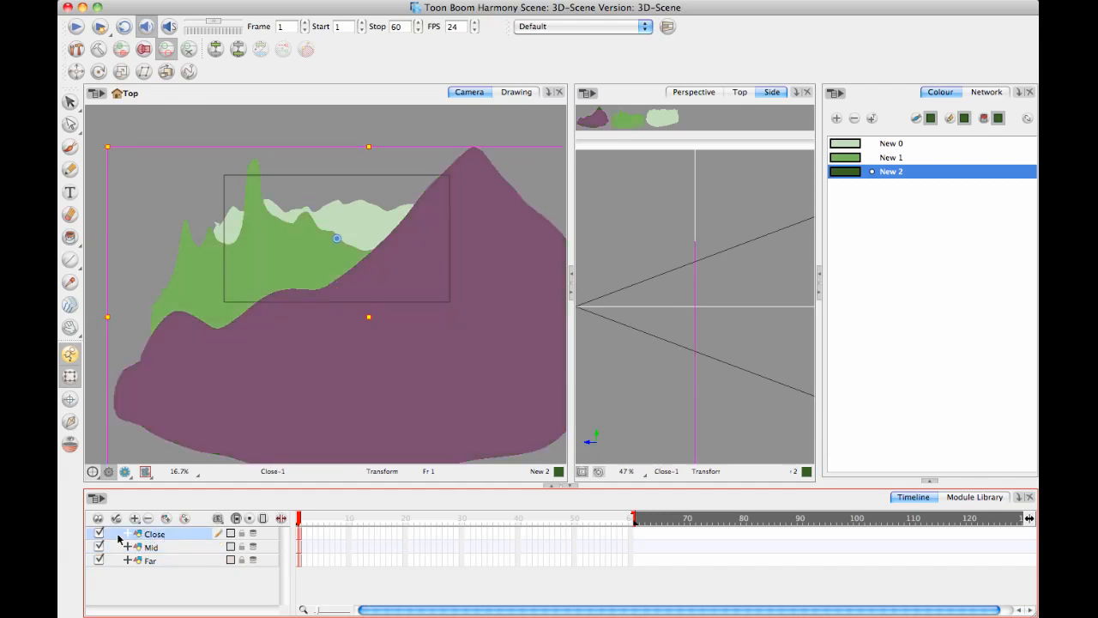
left_click(165, 561)
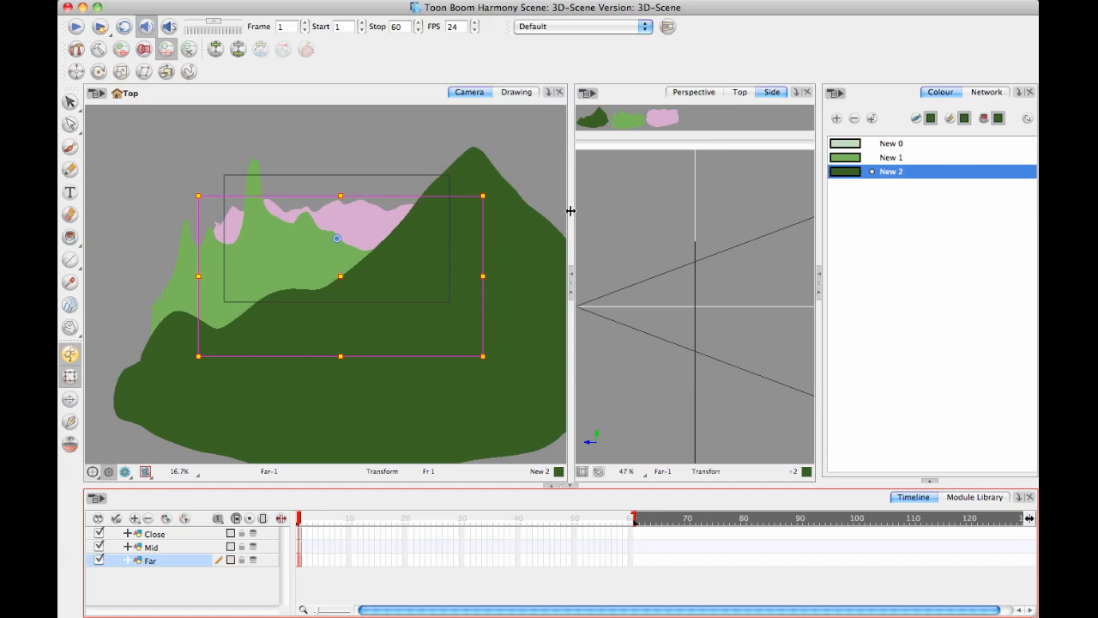
Widen the Camera view and enlarge the Side view area by narrowing the colour palette area
left_click_drag(571, 214, 610, 207)
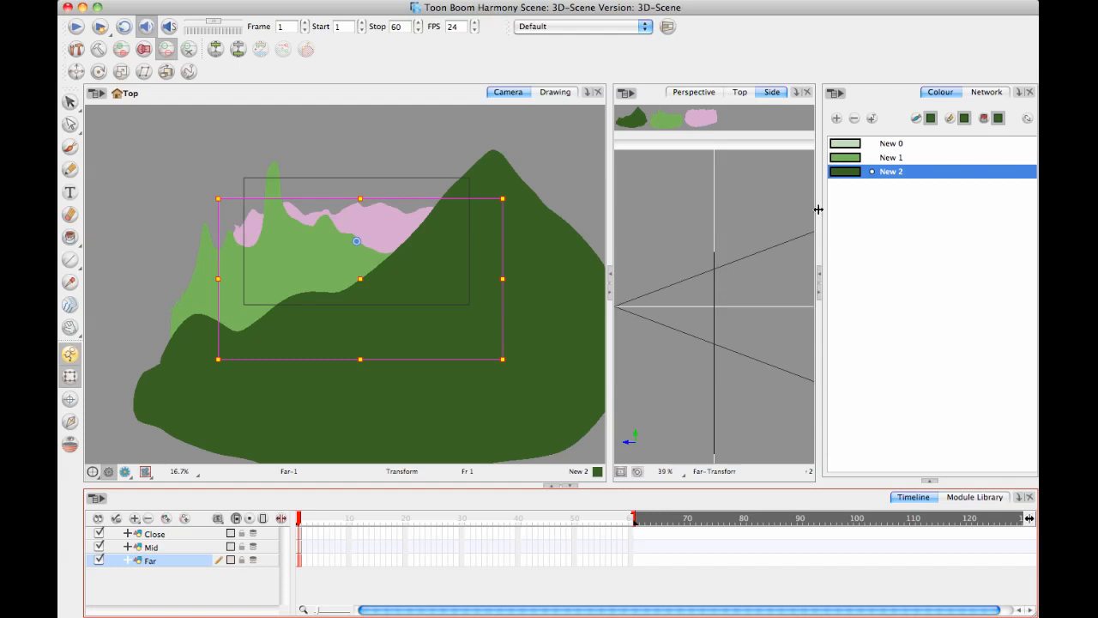
left_click_drag(818, 210, 861, 209)
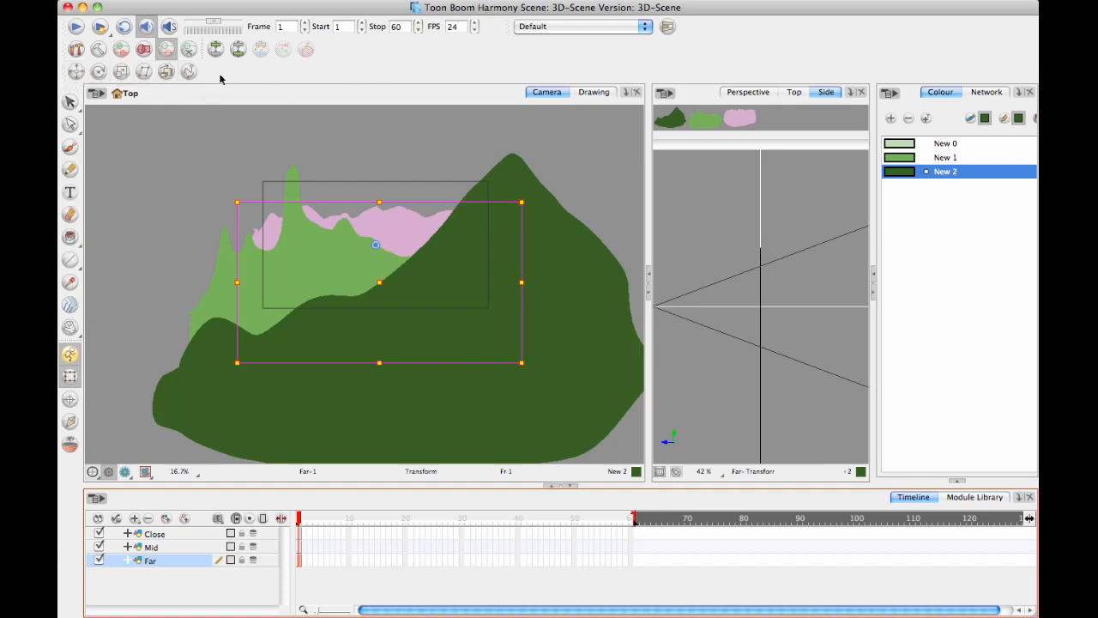
Examine the list of available toolbars to check whether Advanced Animation is enabled
left_click(440, 1)
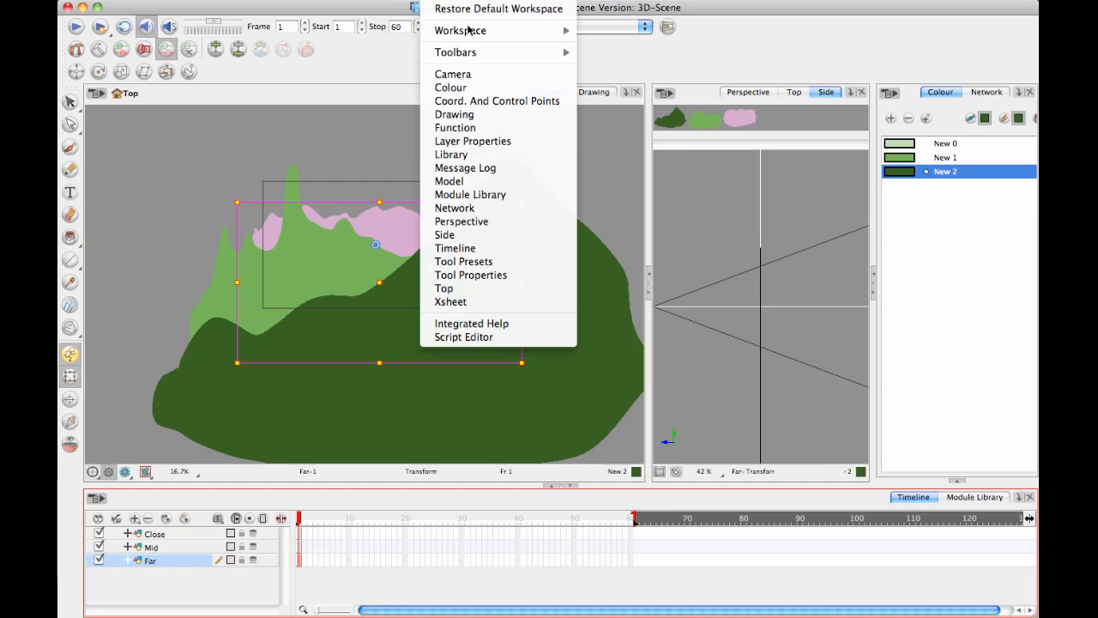
mouse_move(466, 52)
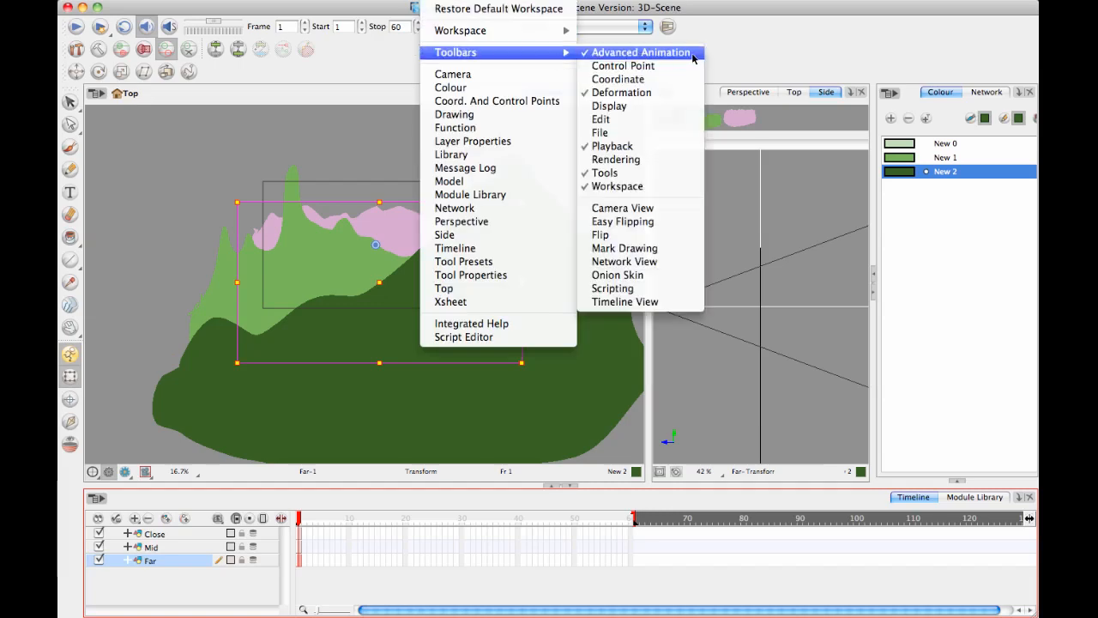
left_click(825, 58)
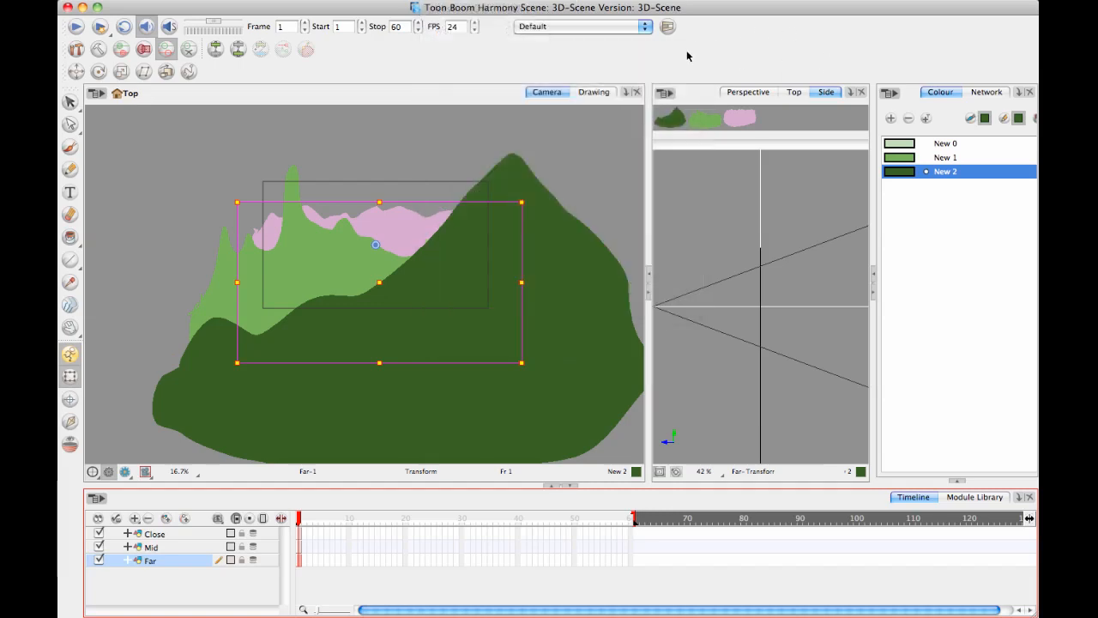
right_click(469, 45)
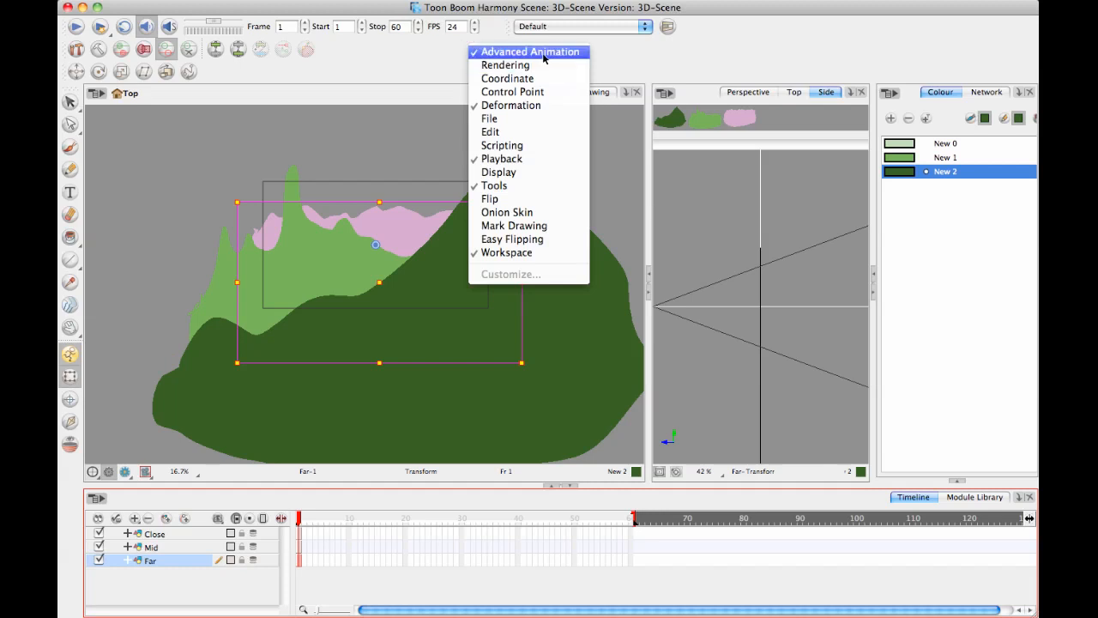
left_click(338, 43)
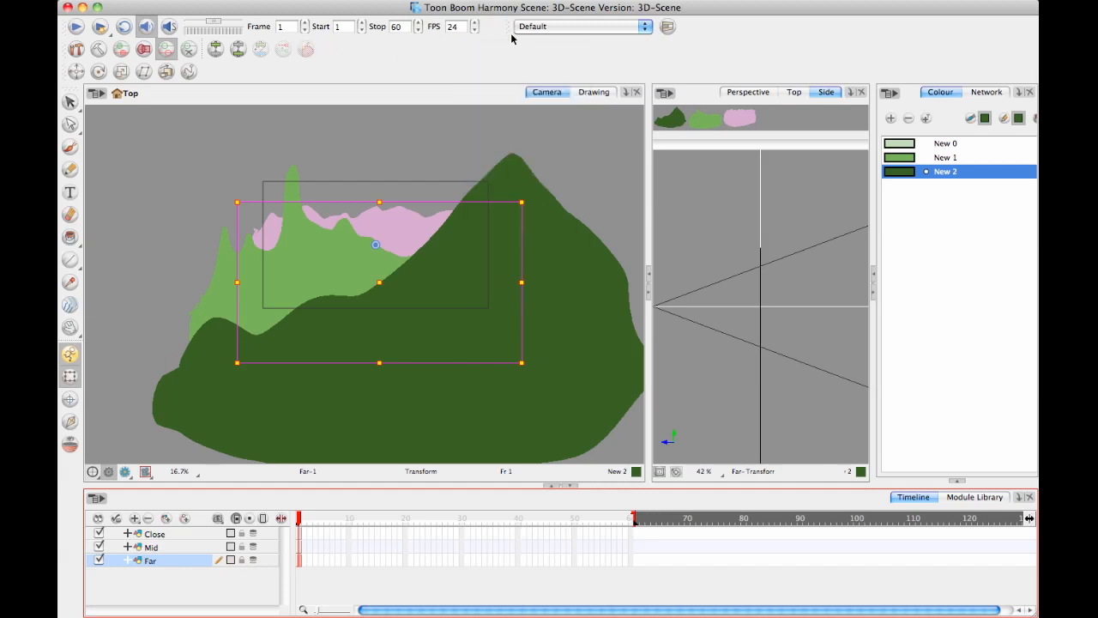
right_click(386, 45)
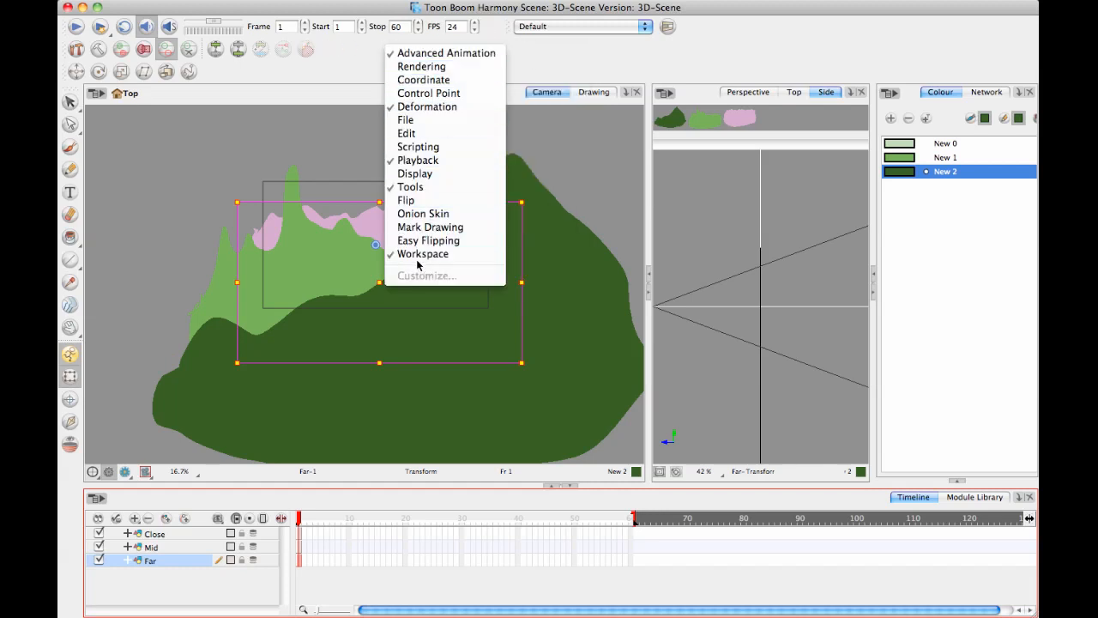
left_click(356, 60)
left_click(445, 1)
mouse_move(488, 56)
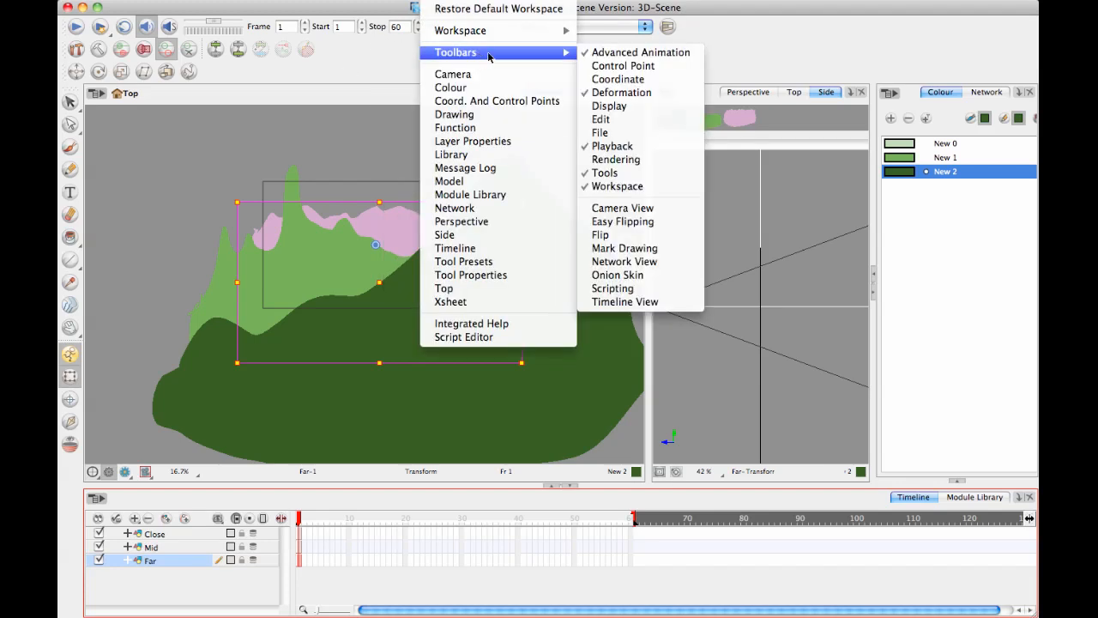
left_click(748, 42)
right_click(346, 45)
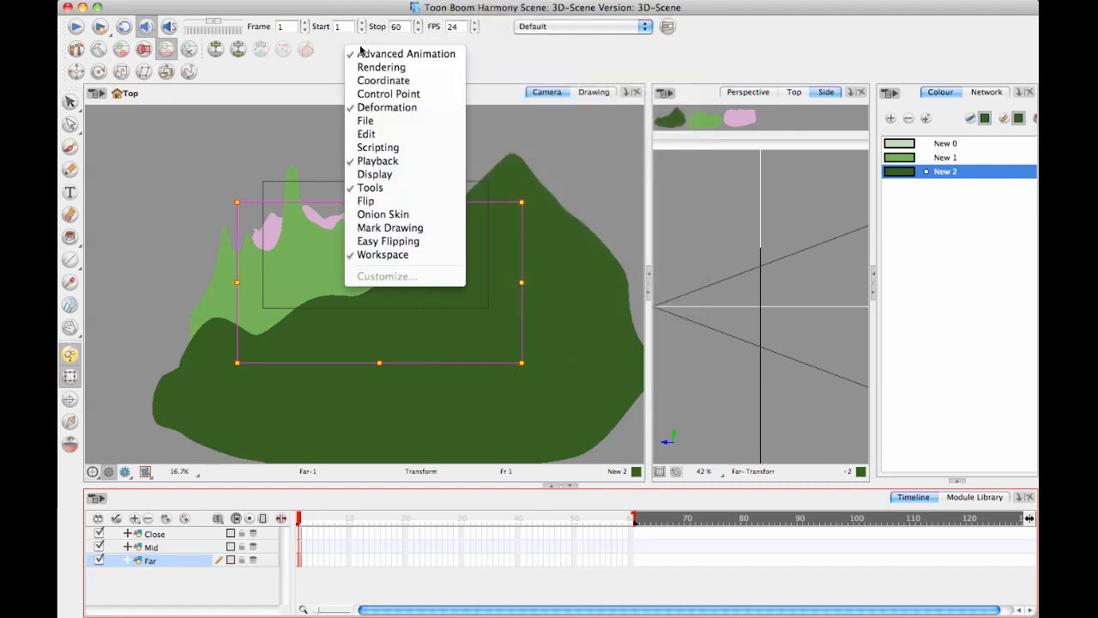
left_click(317, 76)
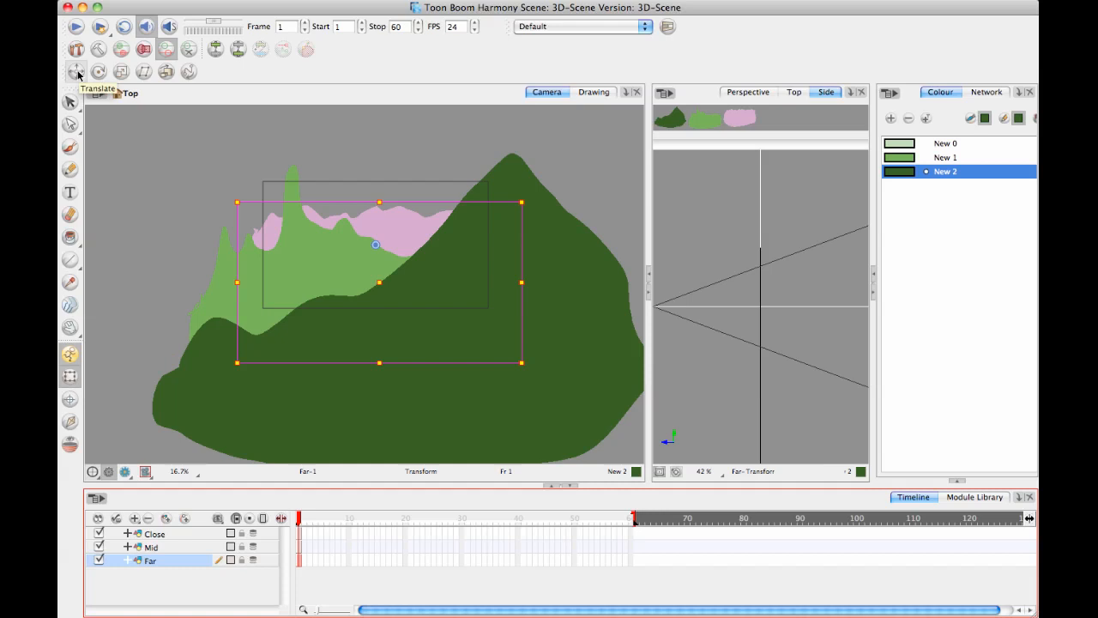
Alternate between the Transform and Translate tools to compare their handles on the Far layer in the Camera and Side views
left_click(71, 378)
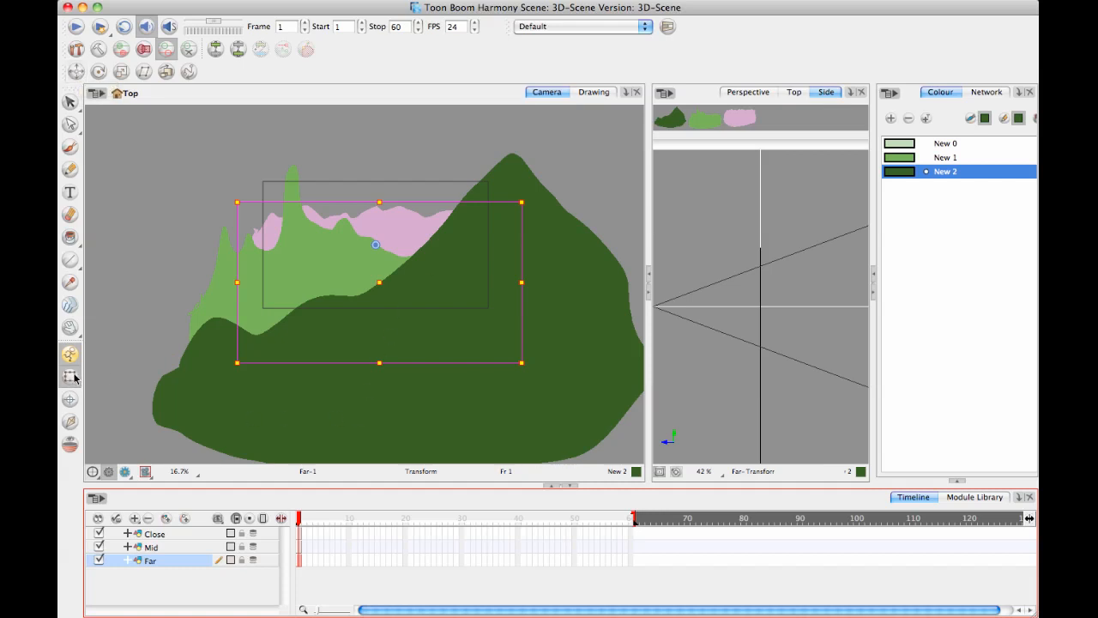
left_click(75, 71)
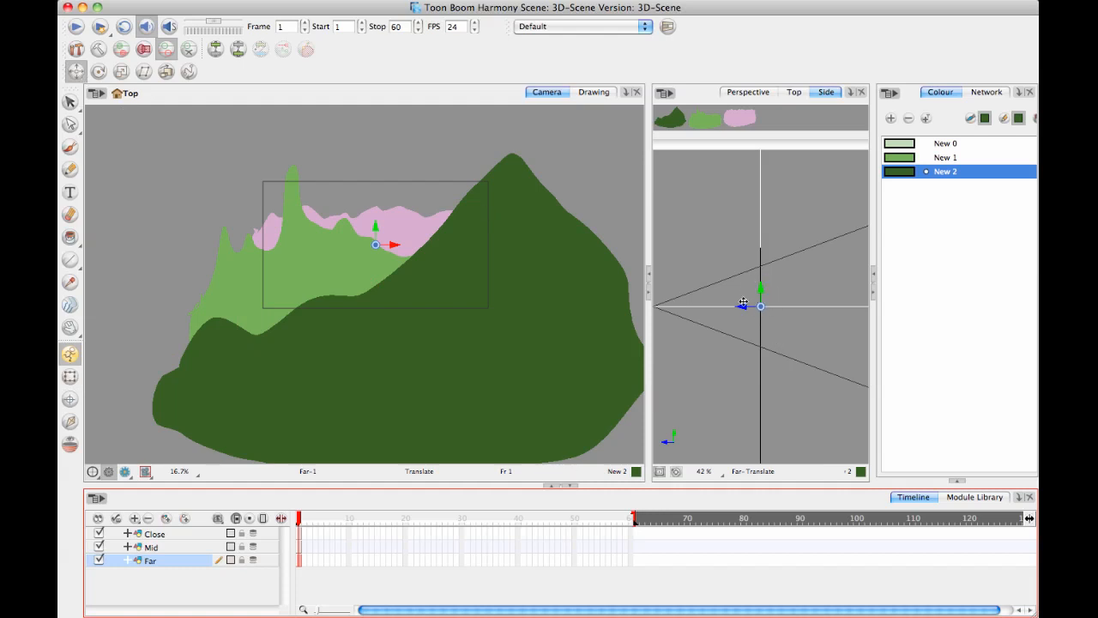
left_click(69, 378)
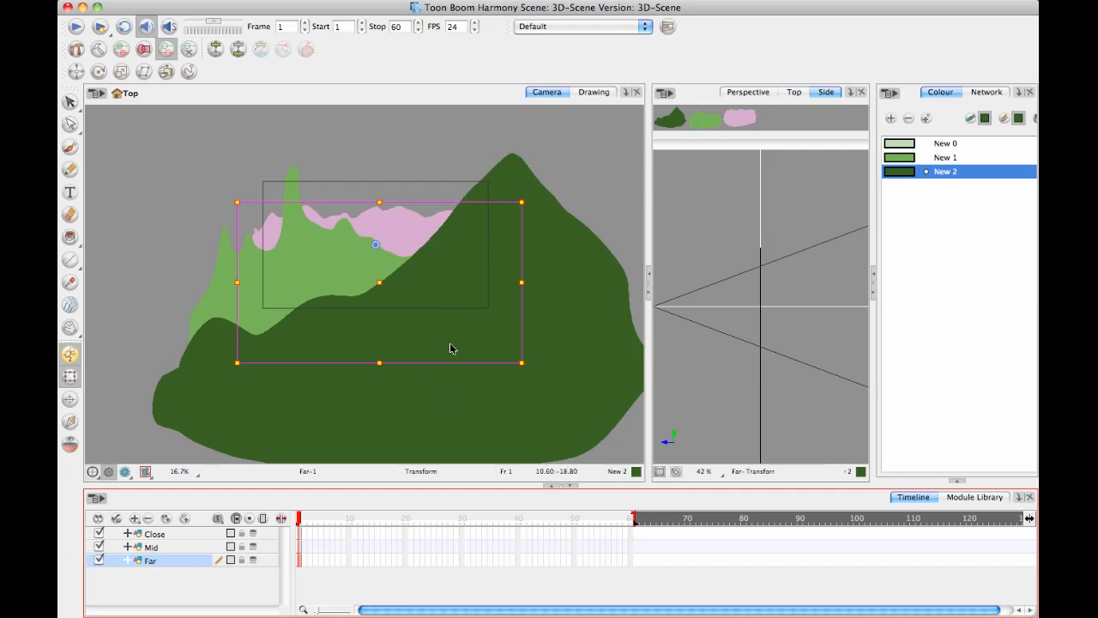
left_click(76, 72)
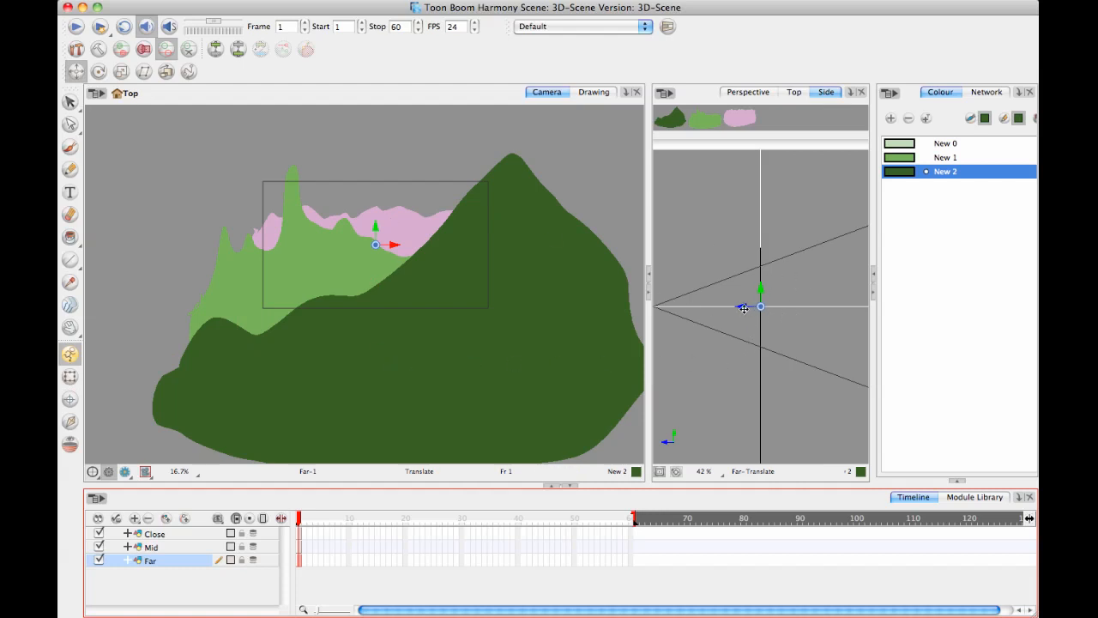
Try pushing the Far layer away from the camera with Translate in the Side view, and delete its frame 1 keyframe
mouse_move(742, 306)
left_mouse_down()
mouse_move(862, 307)
mouse_move(601, 344)
mouse_move(622, 323)
mouse_move(932, 299)
mouse_move(712, 343)
mouse_move(554, 355)
mouse_move(849, 336)
mouse_move(722, 335)
mouse_move(734, 337)
mouse_move(711, 348)
mouse_move(833, 326)
mouse_move(777, 313)
left_mouse_up()
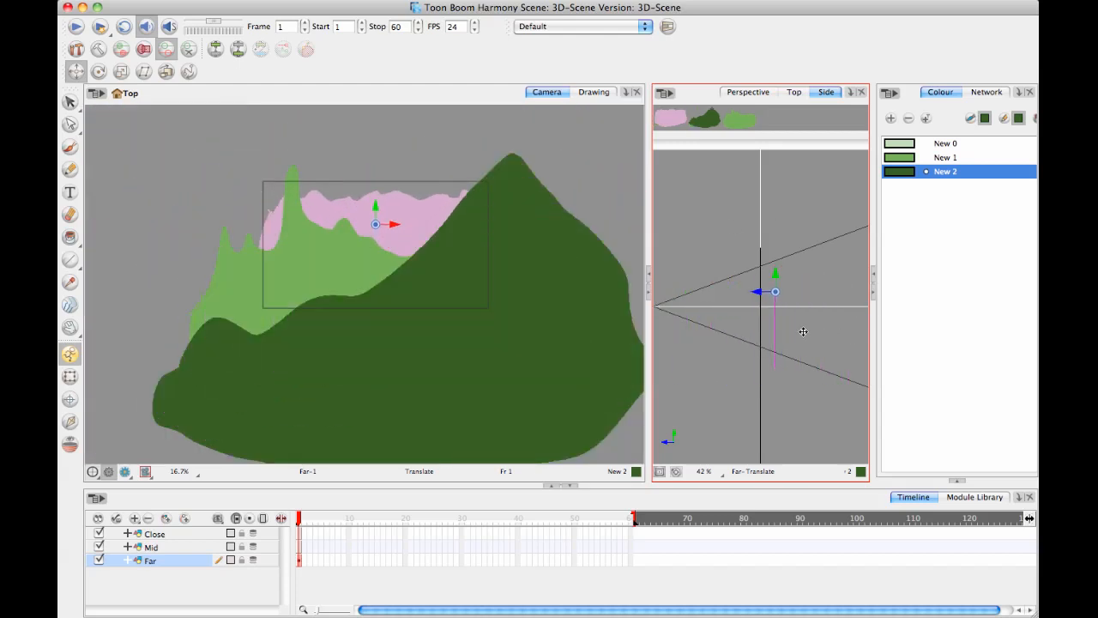
left_click(301, 568)
key("Delete")
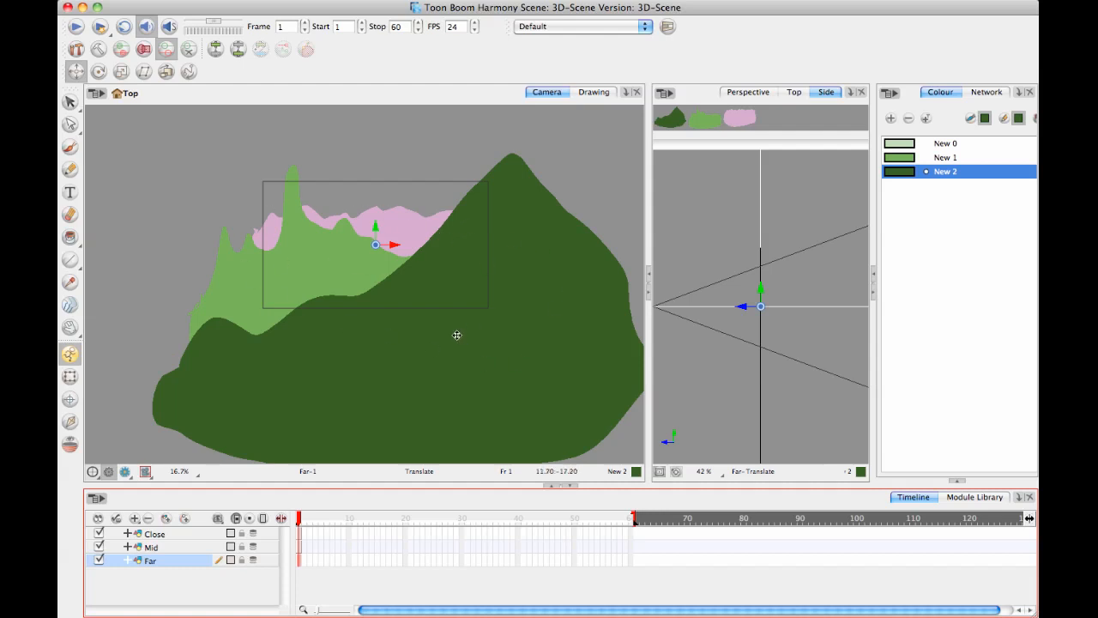
Push the Far layer well back from the camera in the Side view using the Maintain Size tool, checking its depth in the Top view
left_click(163, 73)
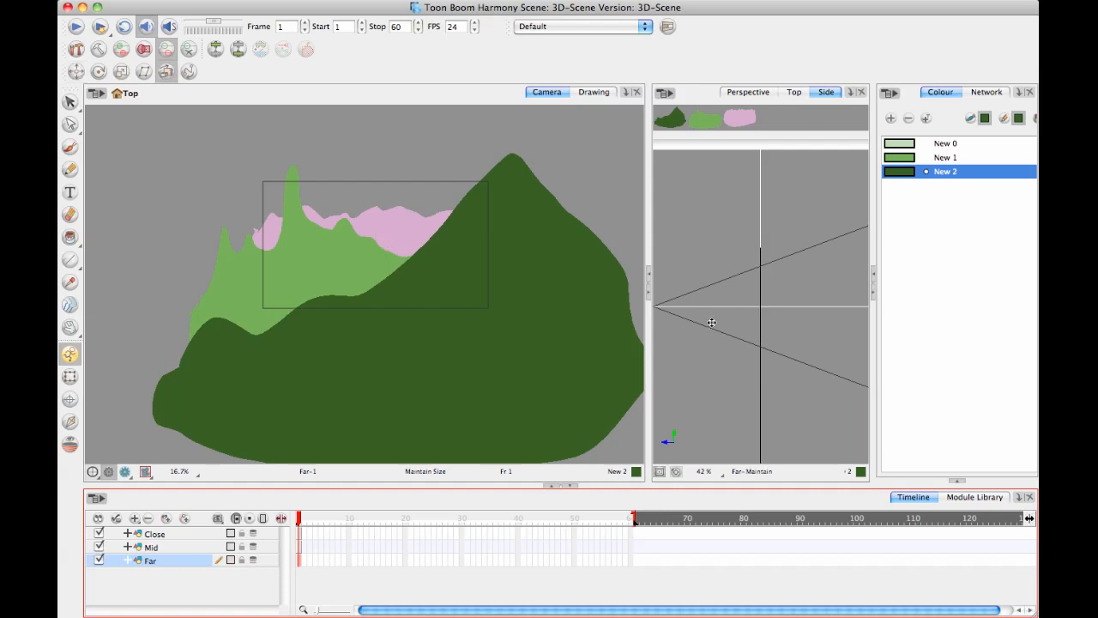
left_click_drag(713, 323, 763, 321)
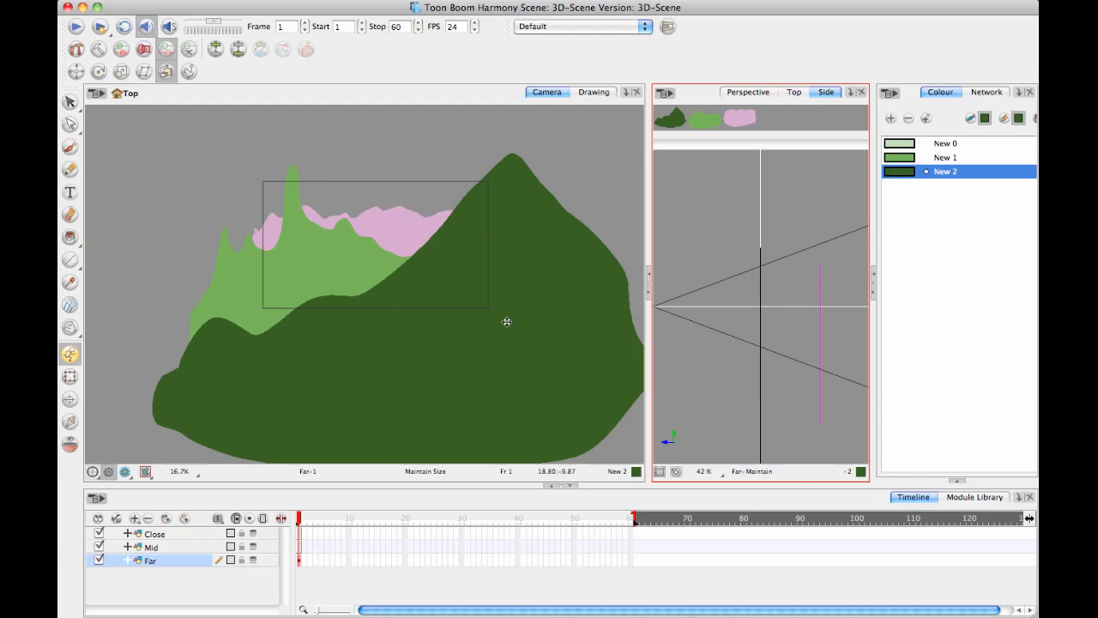
mouse_move(813, 351)
left_mouse_down()
mouse_move(629, 345)
mouse_move(724, 366)
mouse_move(796, 361)
mouse_move(887, 380)
mouse_move(698, 347)
mouse_move(829, 366)
left_mouse_up()
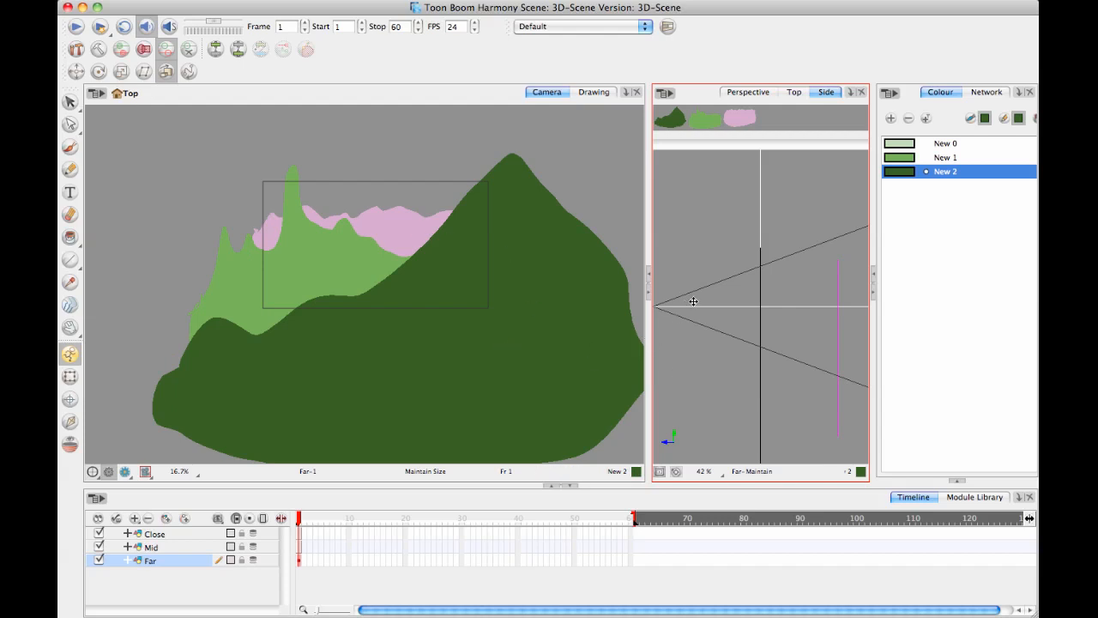
left_click(795, 93)
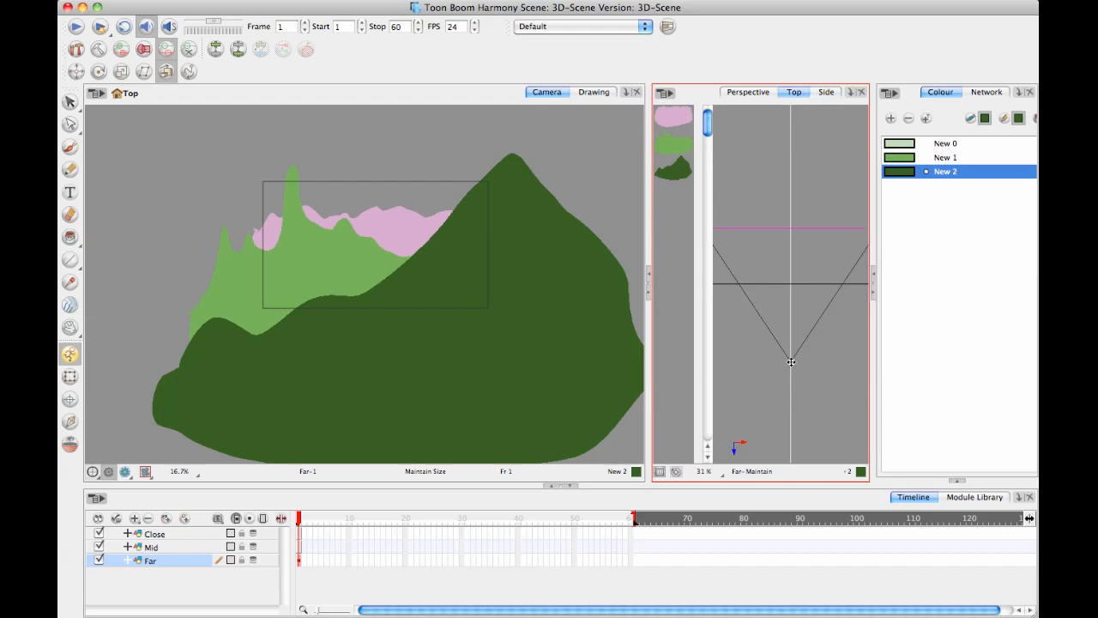
left_click(824, 93)
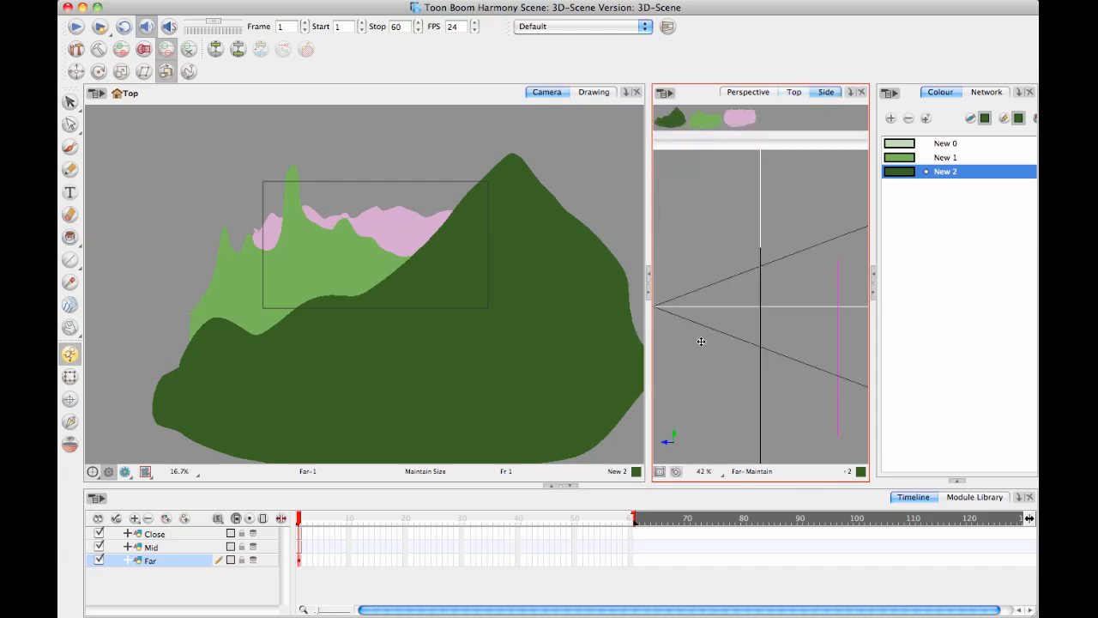
left_click_drag(698, 329, 715, 333)
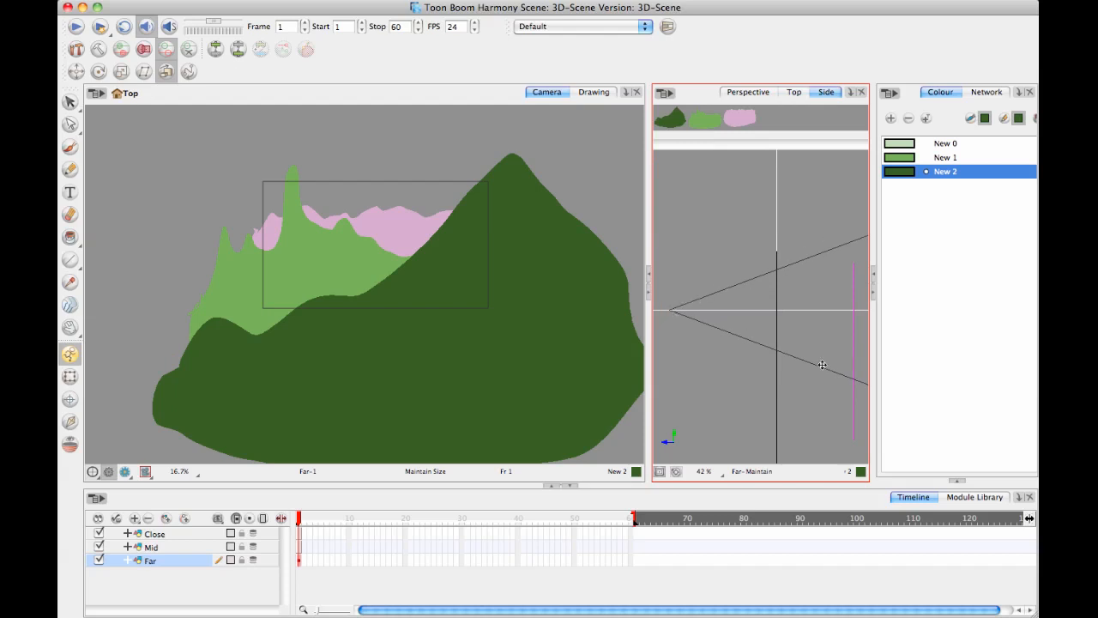
left_click_drag(777, 367, 753, 337)
left_click_drag(804, 312, 849, 339)
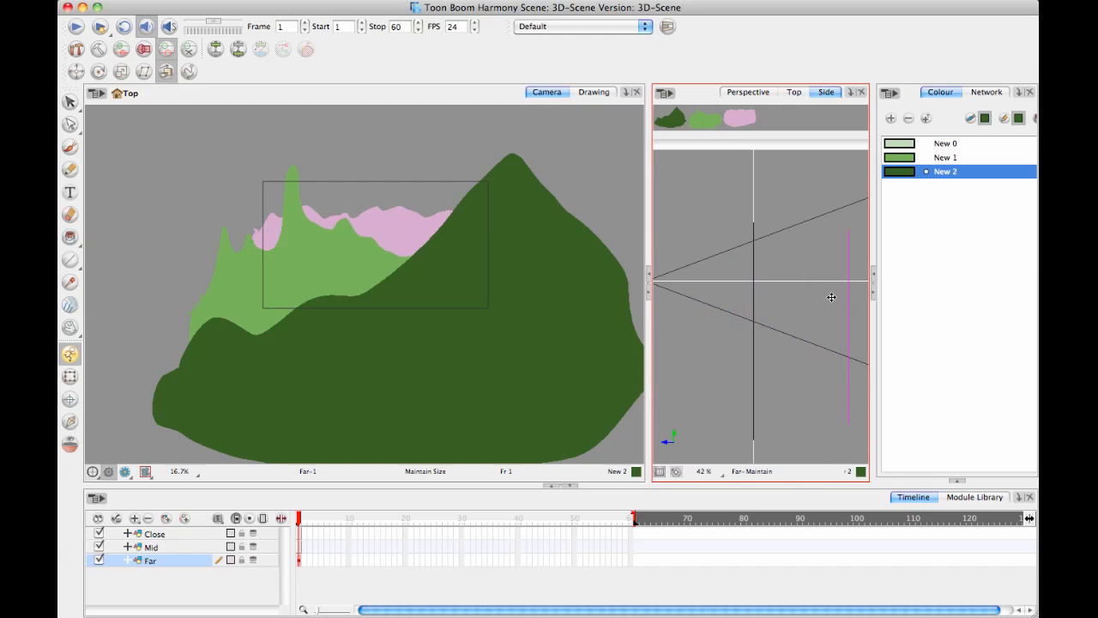
With Maintain Size, push the Mid layer slightly back and pull the Close layer toward the camera in the Side view
left_click(707, 120)
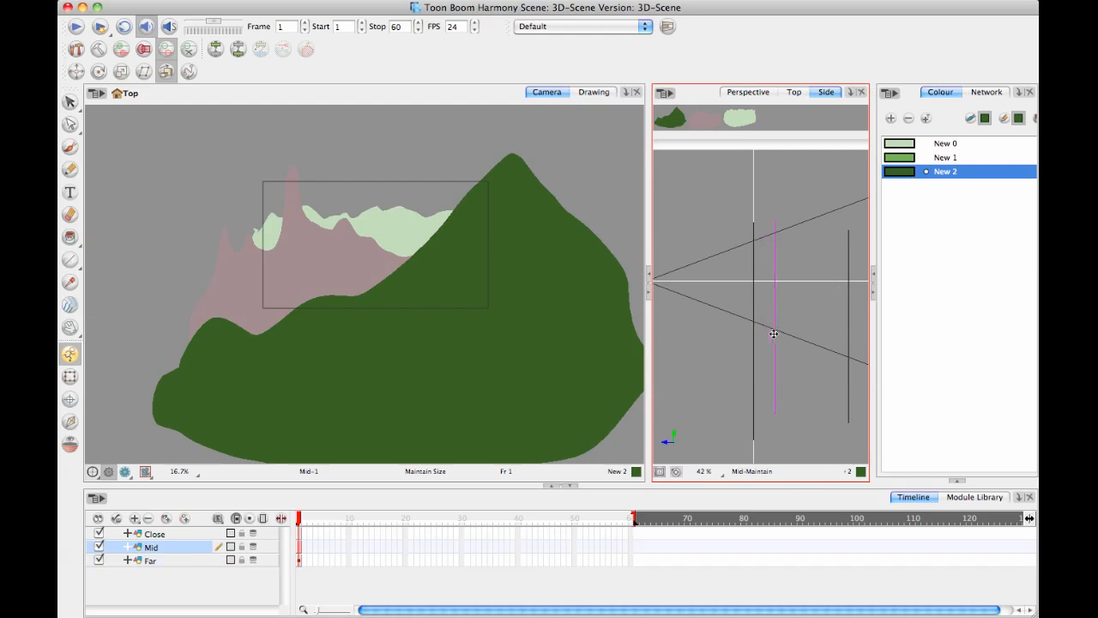
left_click(677, 124)
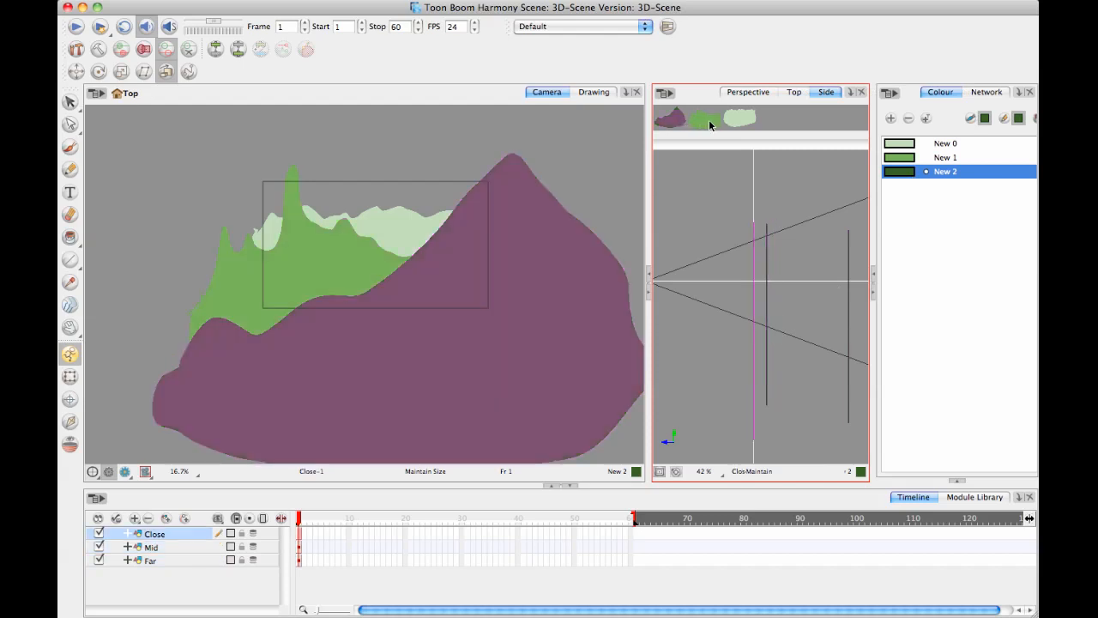
left_click(683, 125)
left_click(677, 123)
left_click_drag(739, 298, 690, 327)
Extend the exposure of the Close, Mid and Far layers to frame 60, and return to frame 1 with the Transform tool active and nothing selected
left_click_drag(629, 535, 632, 561)
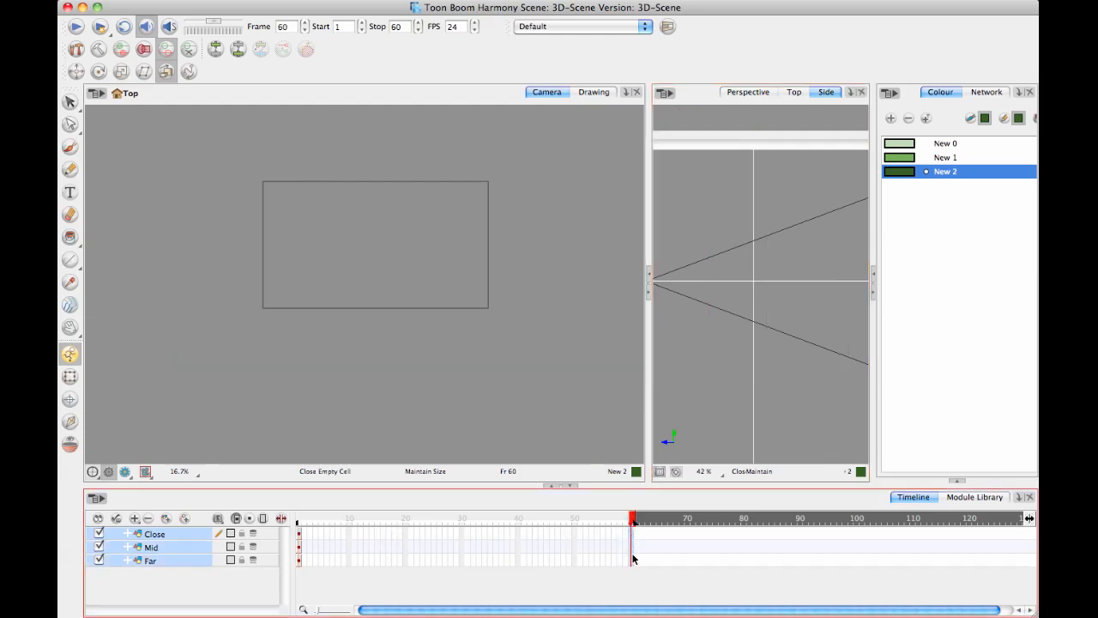
key("F5")
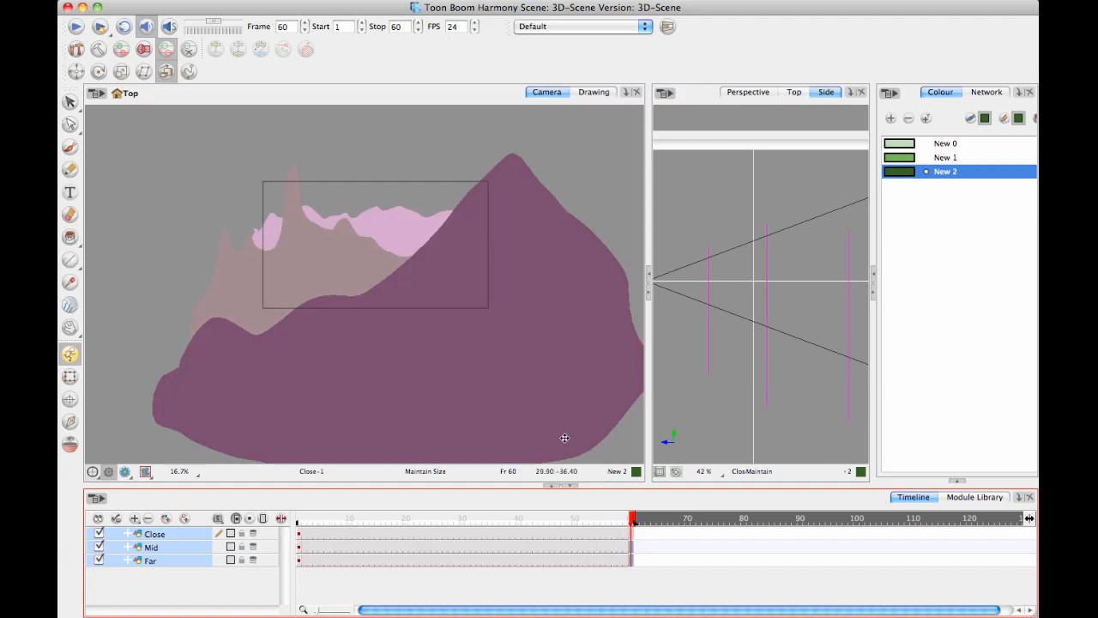
left_click(70, 378)
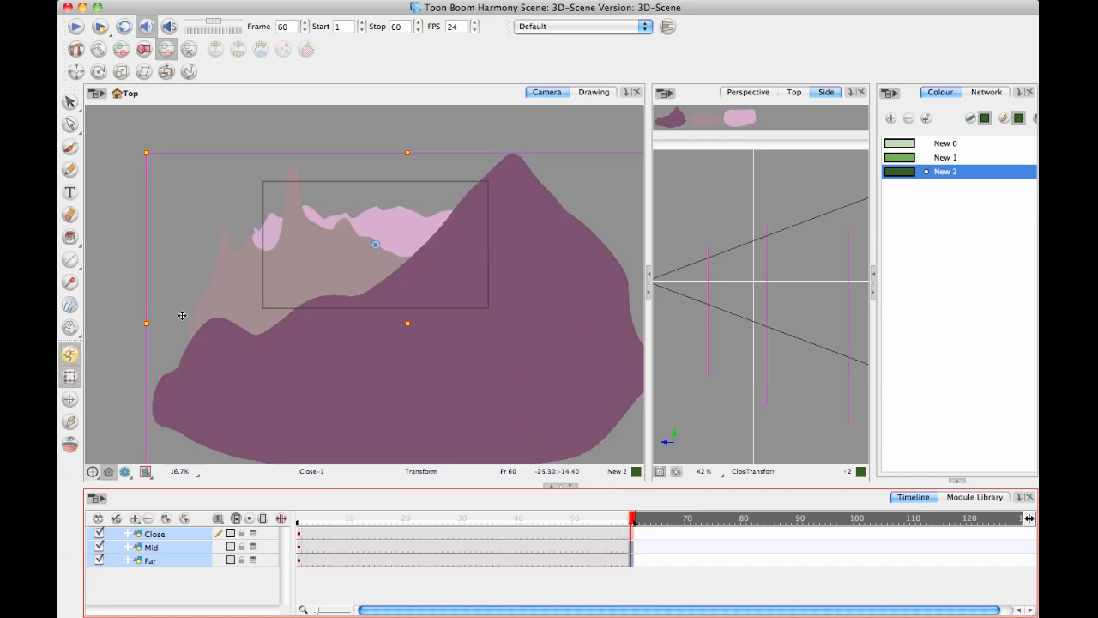
left_click(305, 570)
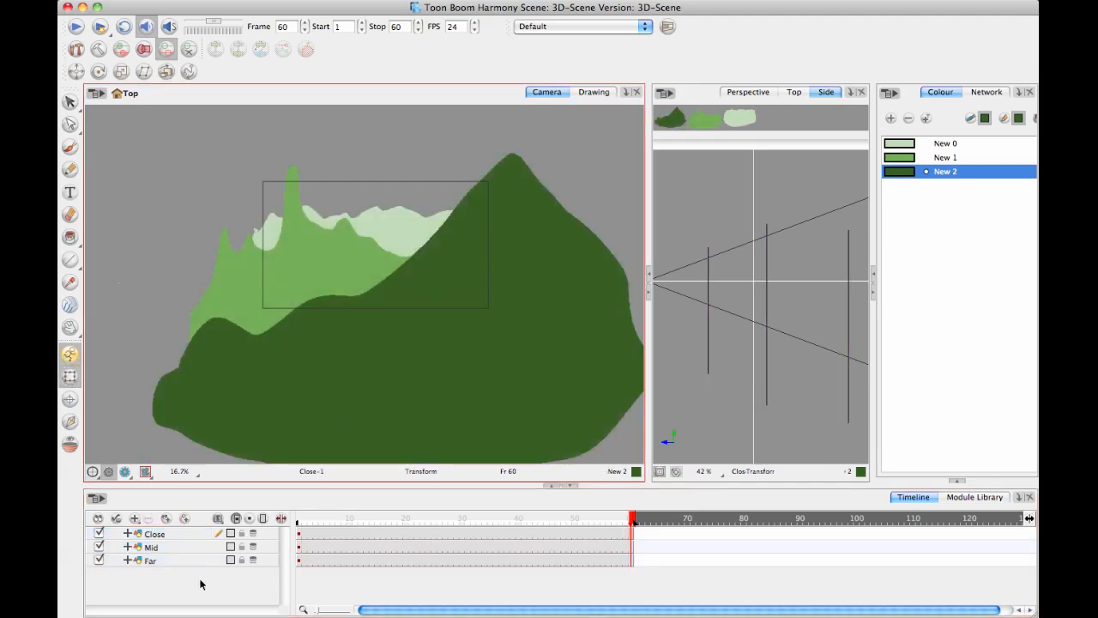
left_click_drag(321, 518, 259, 519)
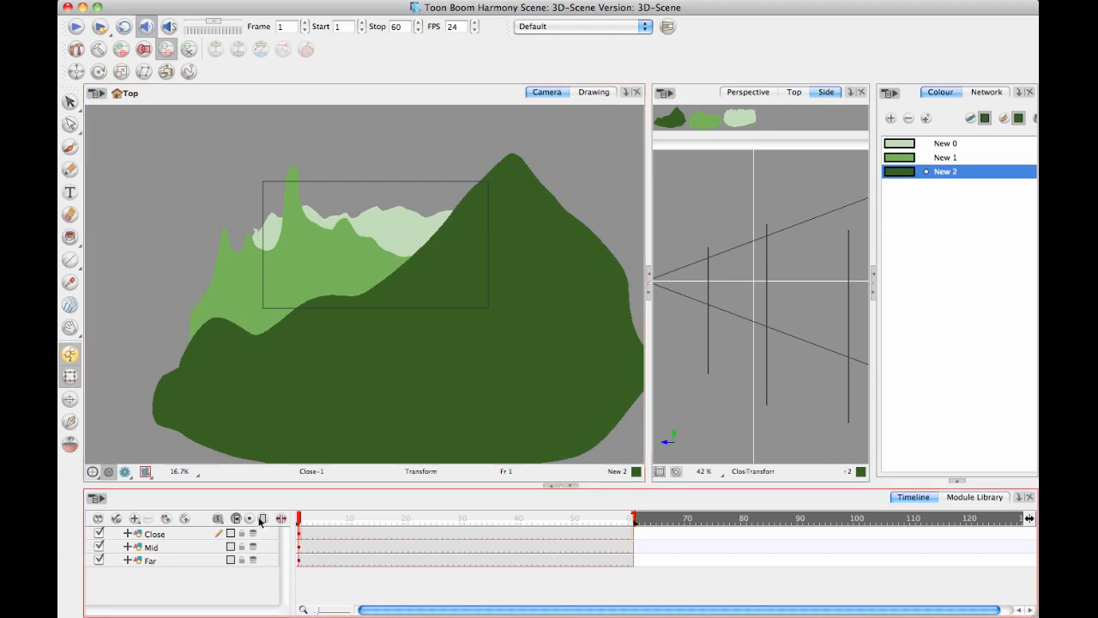
Add a camera layer to the scene and select it in the timeline
left_click(128, 518)
left_click(149, 525)
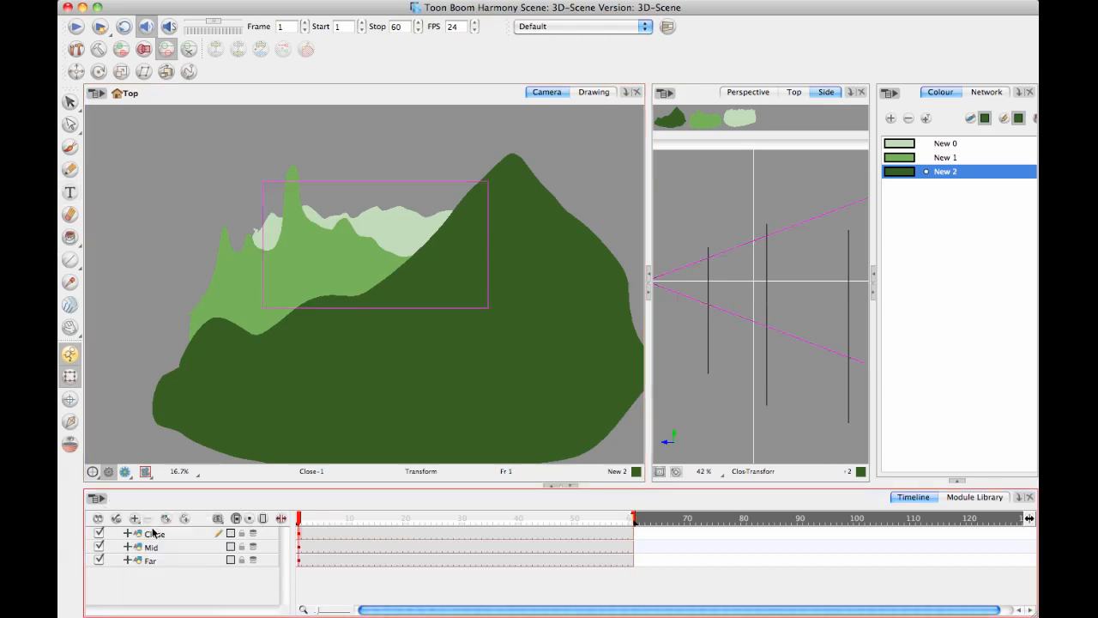
left_click(185, 600)
left_click(175, 576)
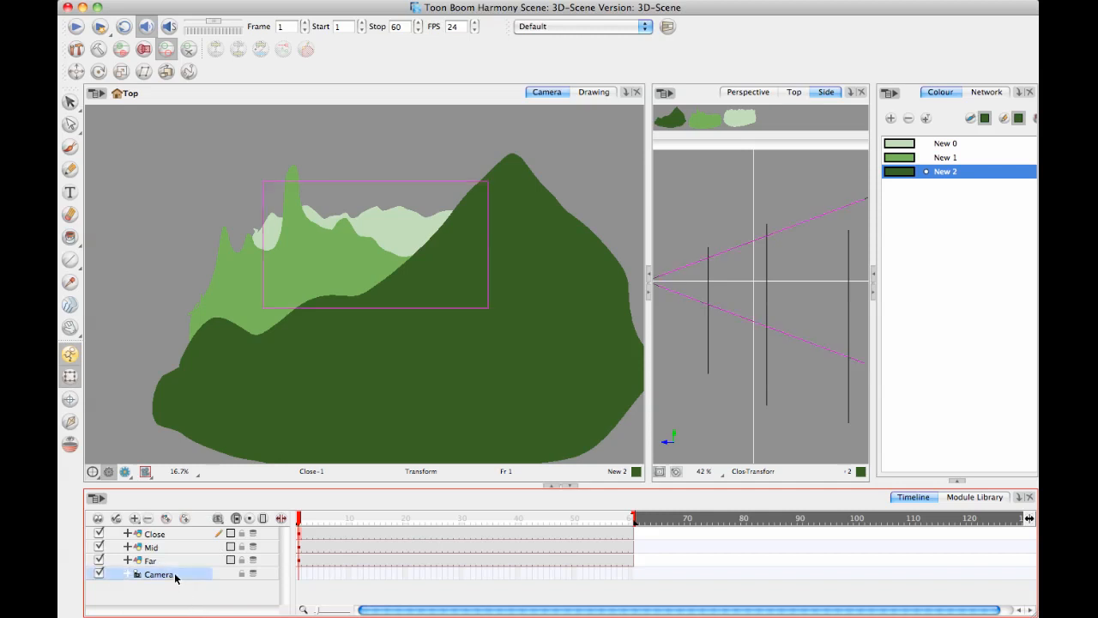
Try adding a parent peg to the Camera layer, undo it and deselect the layer
left_click(185, 518)
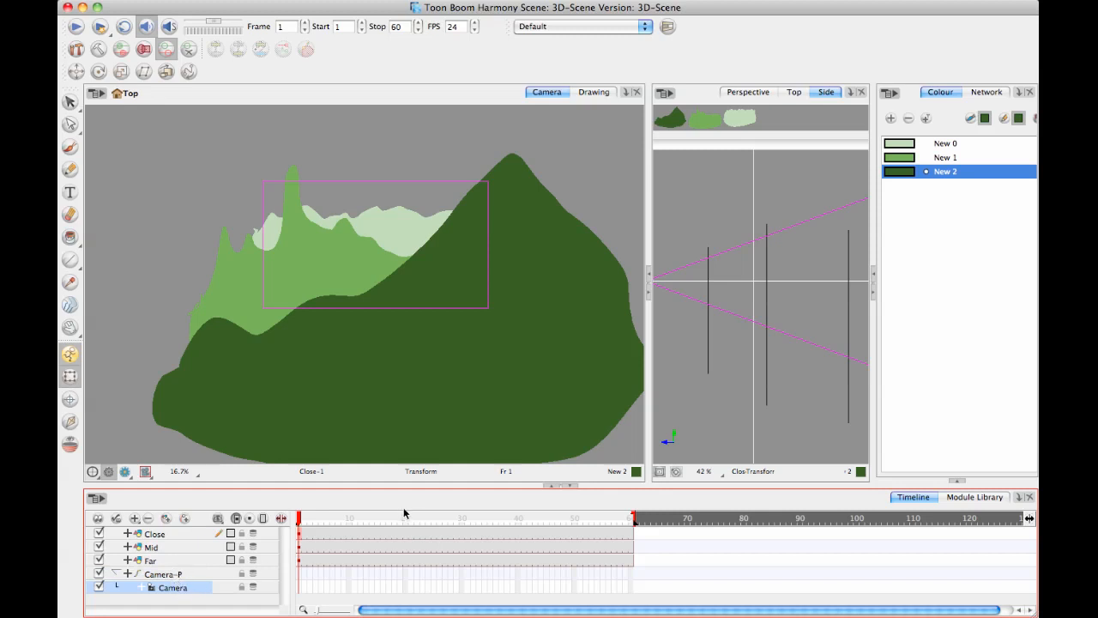
key("super+z")
left_click(228, 589)
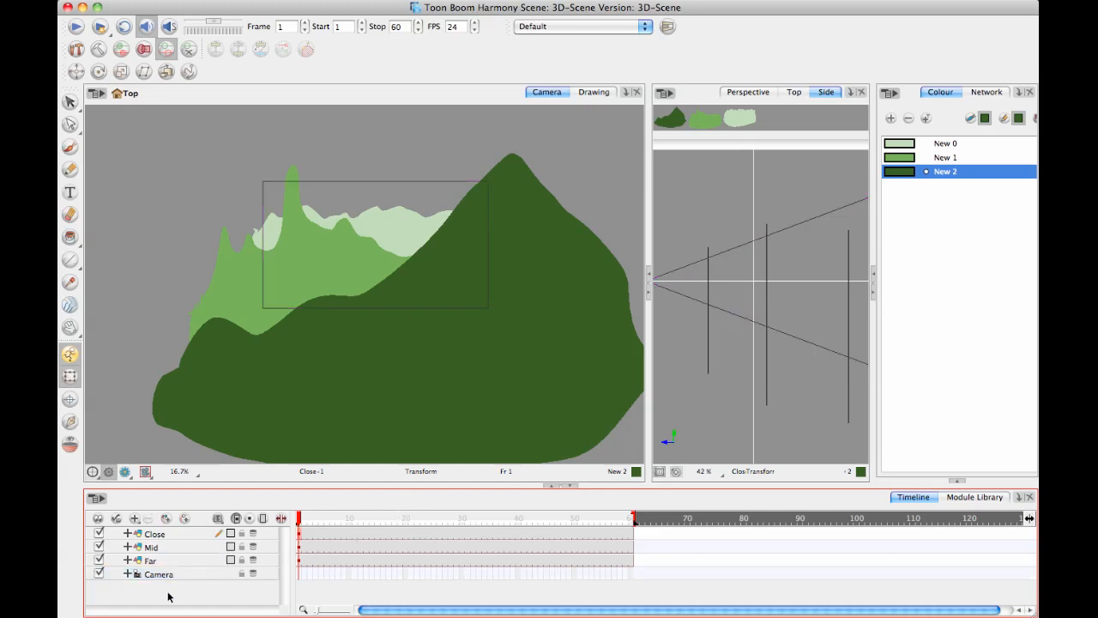
Try adding a peg with no layer selected, then show the Network view and nudge the Display module
left_click(186, 519)
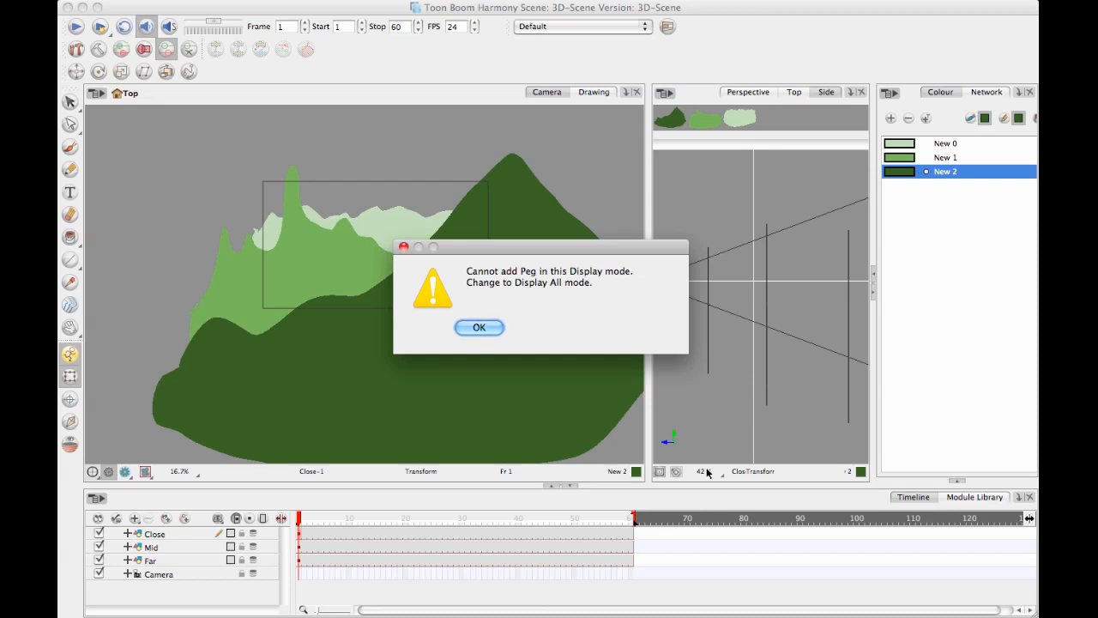
left_click(478, 328)
left_click(987, 92)
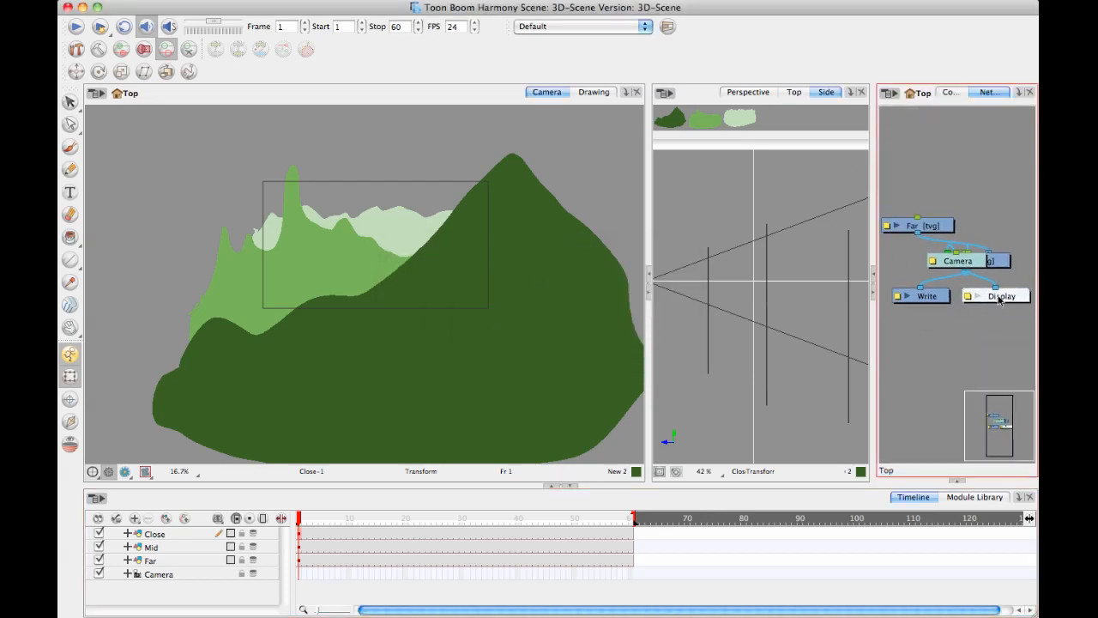
left_click_drag(999, 300, 1004, 296)
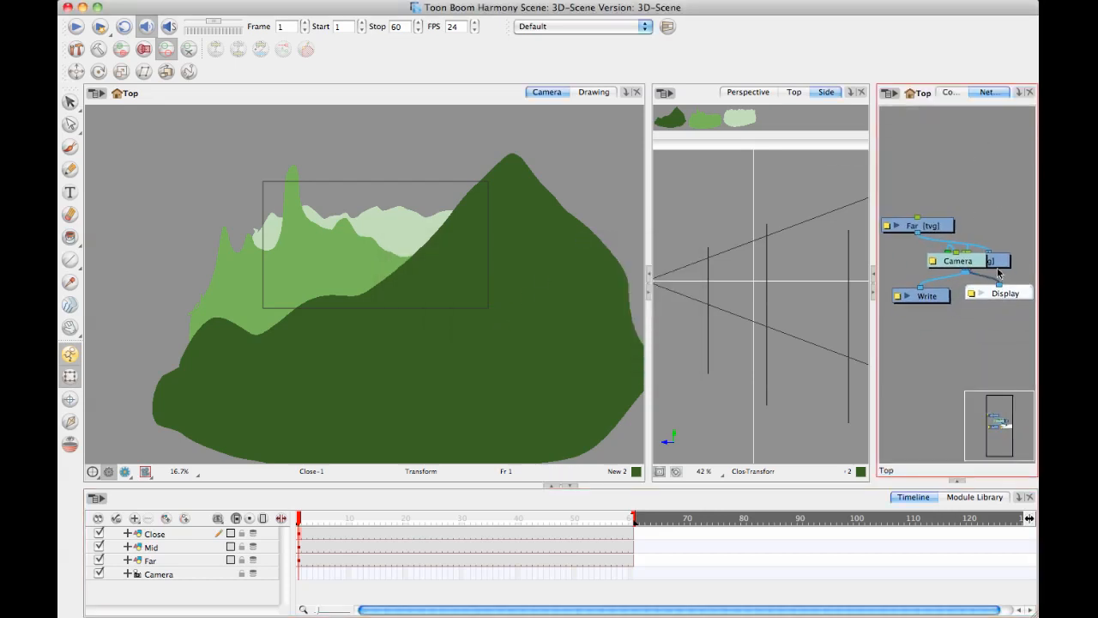
Show the Network View toolbar and automatically arrange the overlapping modules in the network
left_click(447, 2)
mouse_move(475, 53)
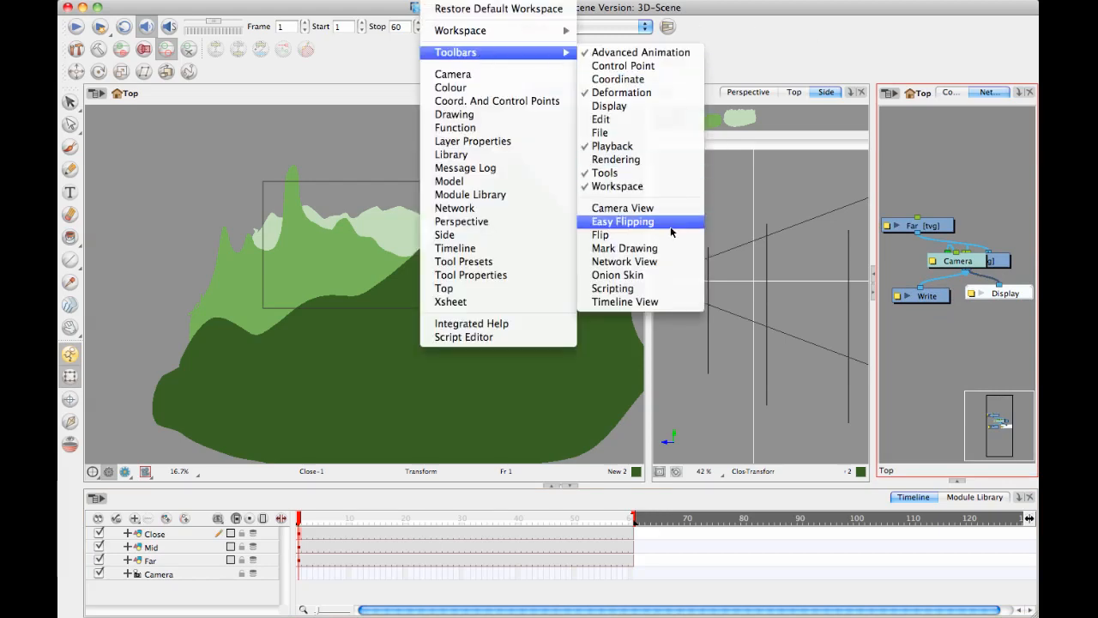
left_click(652, 270)
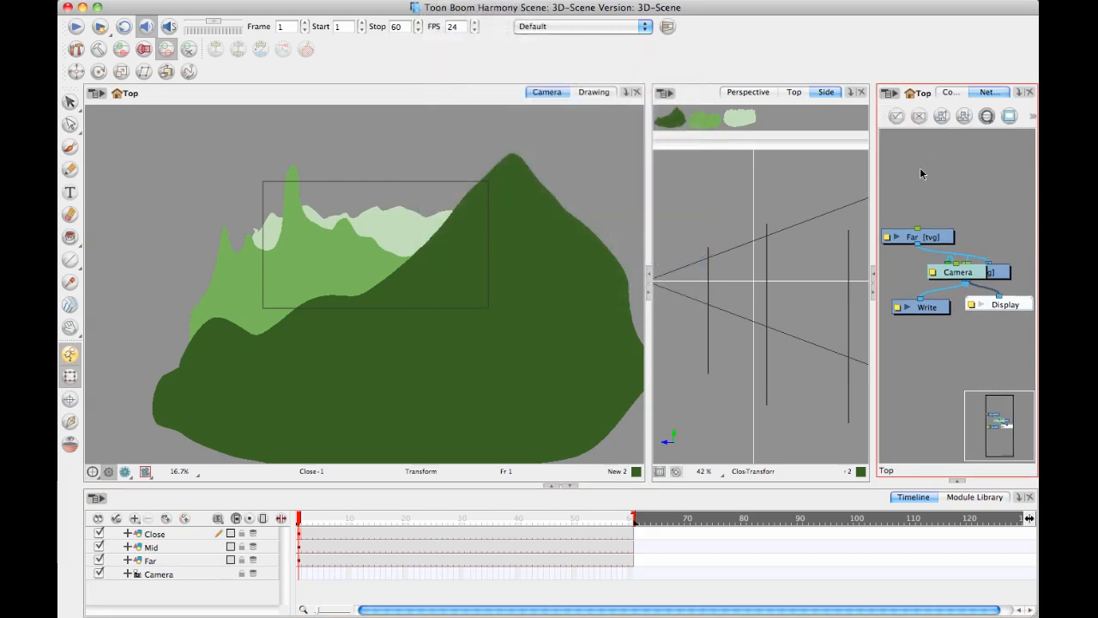
left_click(932, 120)
Widen the Network view and move the Camera module below and clear of the other modules
left_click(522, 328)
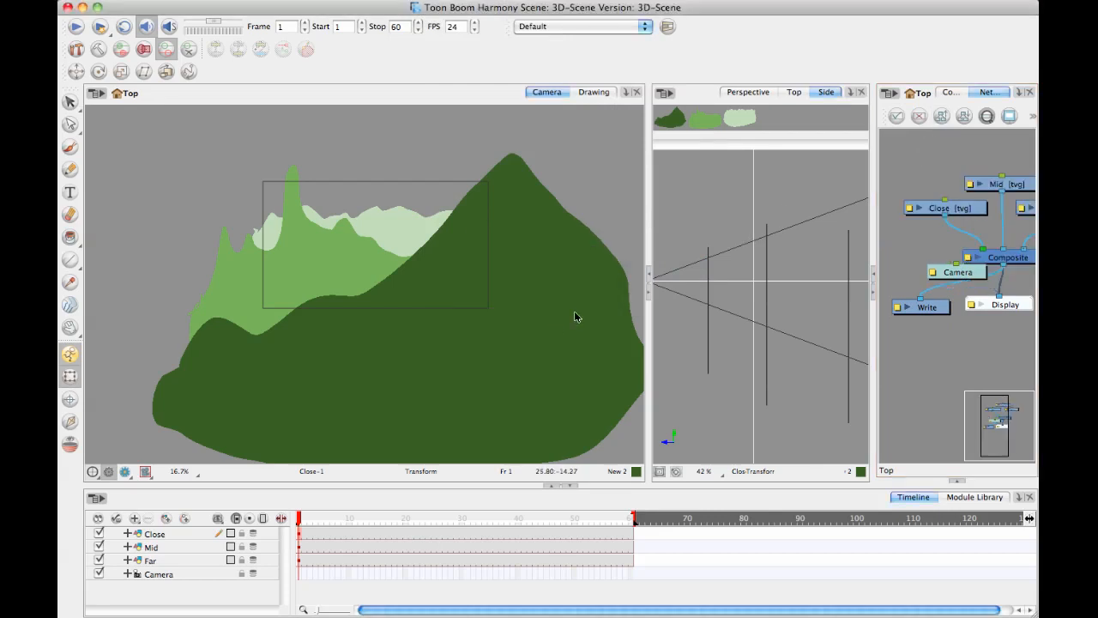
left_click_drag(871, 212, 721, 213)
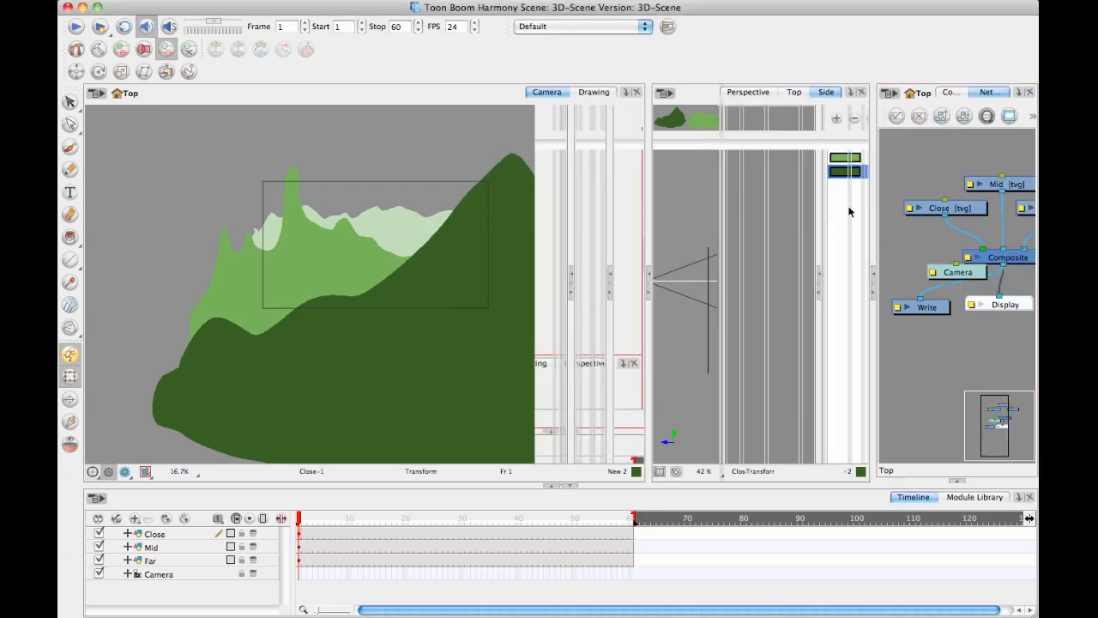
left_click_drag(898, 267, 884, 389)
left_click_drag(854, 286, 913, 300)
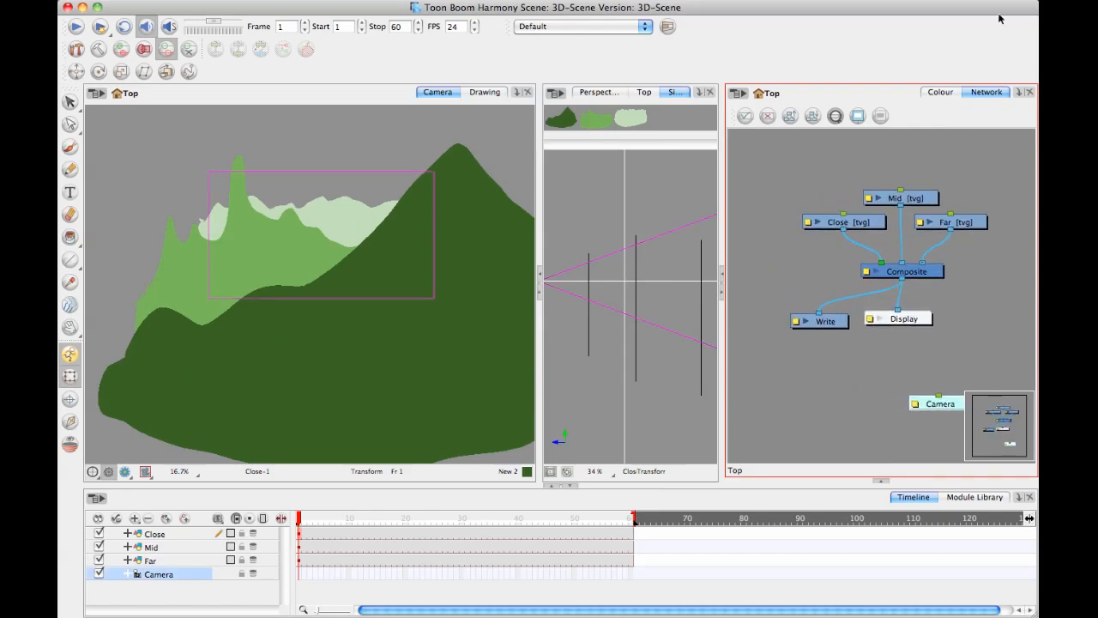
Reposition the Composite and Display modules in the network so that their connection is clearly separated
left_click(249, 505)
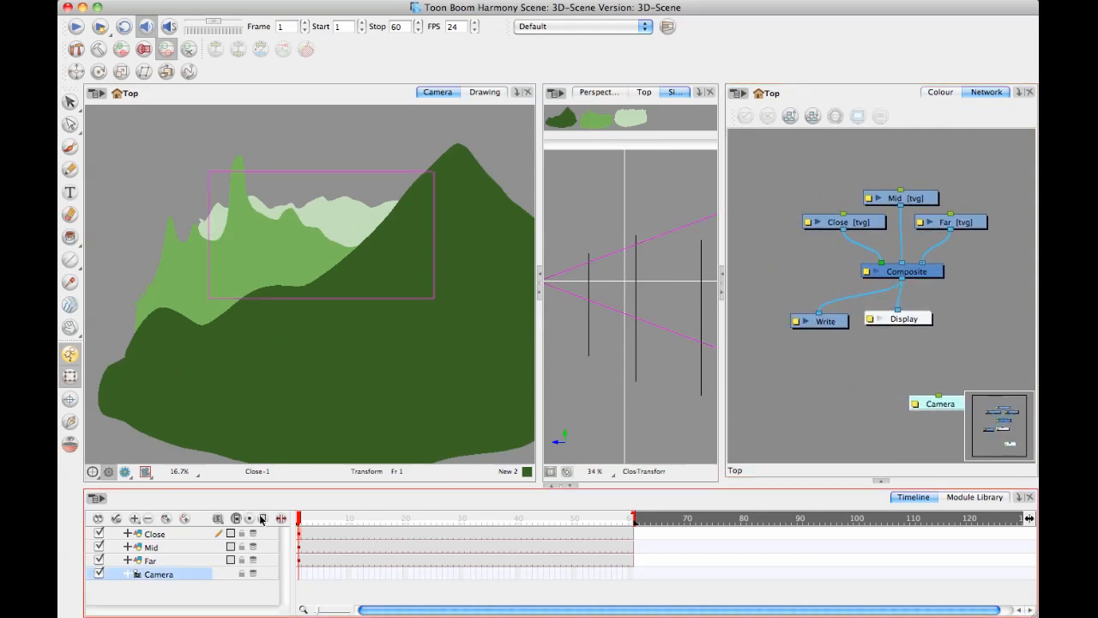
left_click(922, 273)
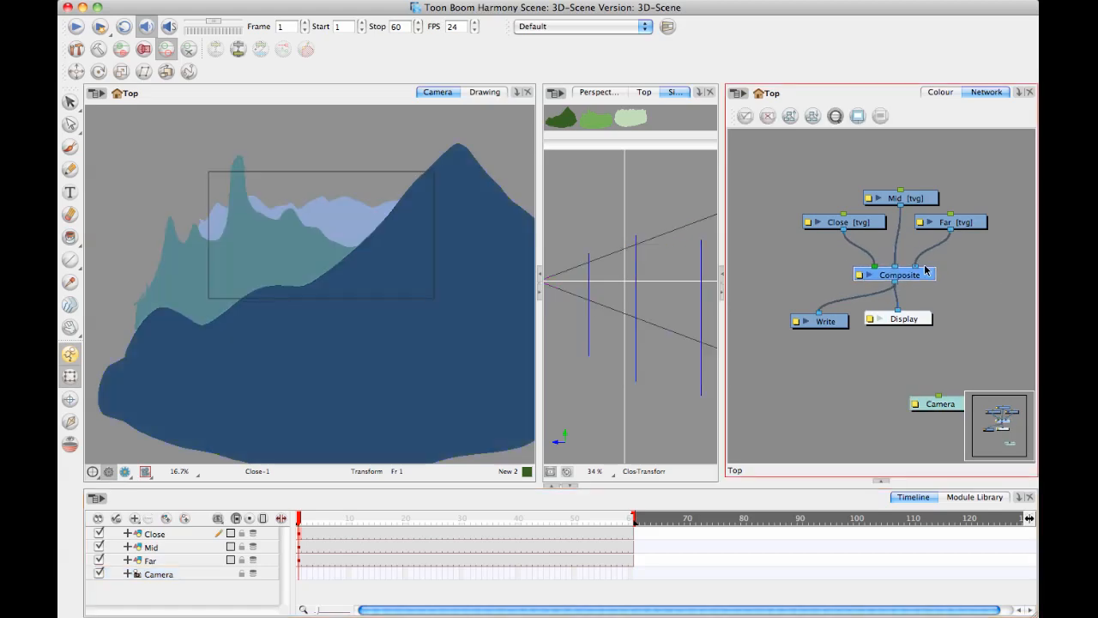
left_click_drag(920, 318, 951, 338)
left_click_drag(927, 271, 922, 272)
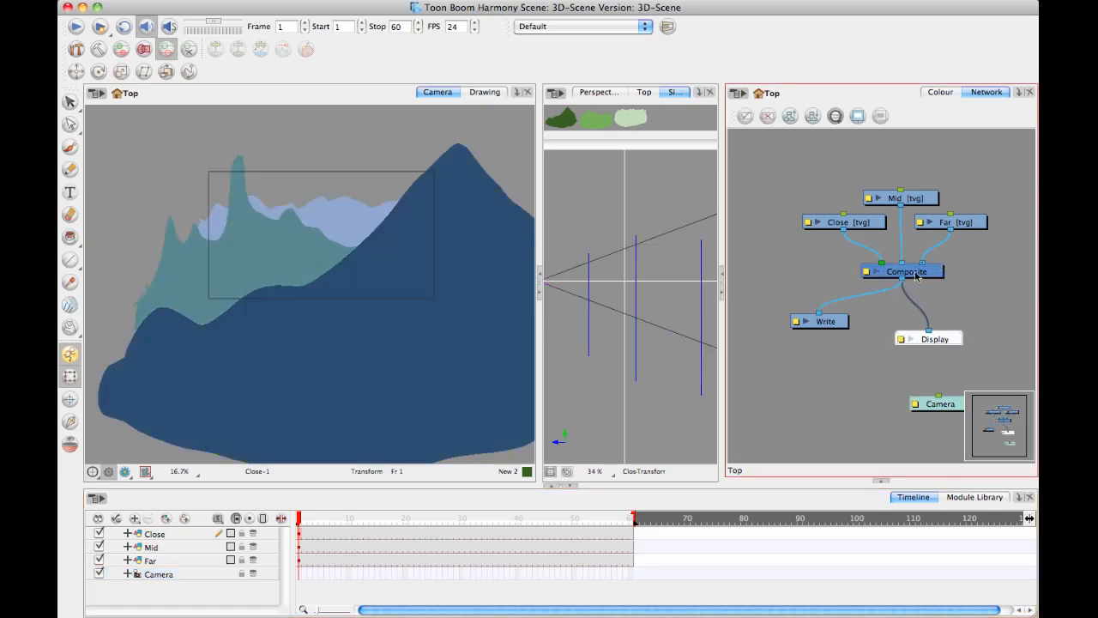
left_click_drag(936, 339, 936, 327)
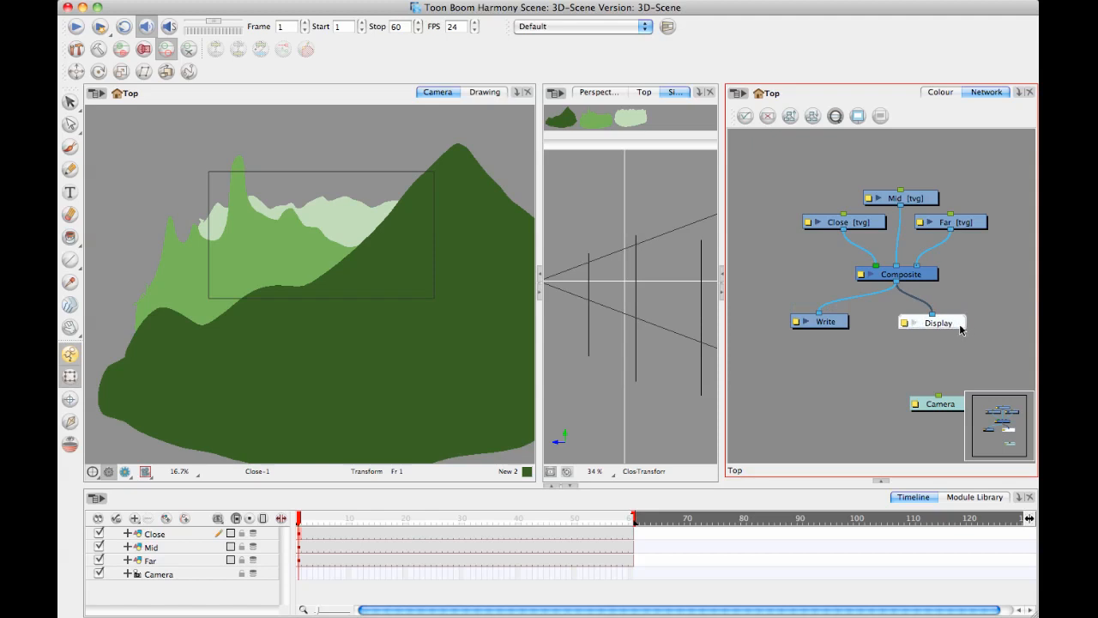
Preview the Mid layer alone by connecting the Display module to it, and reconnect Display to the Composite
left_click_drag(954, 324, 939, 238)
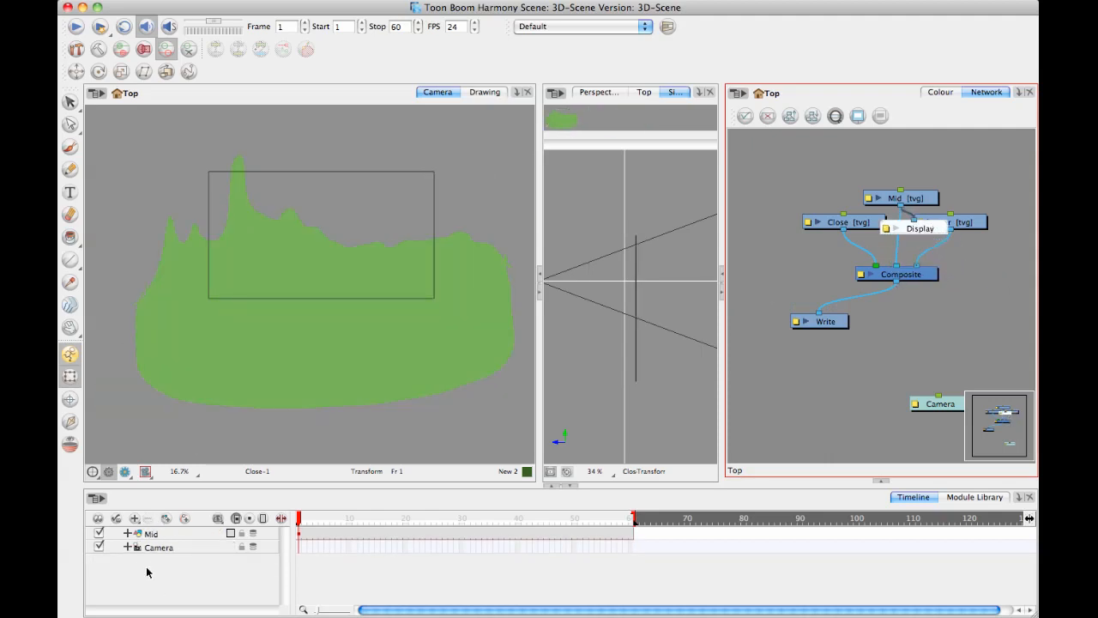
left_click_drag(927, 230, 972, 331)
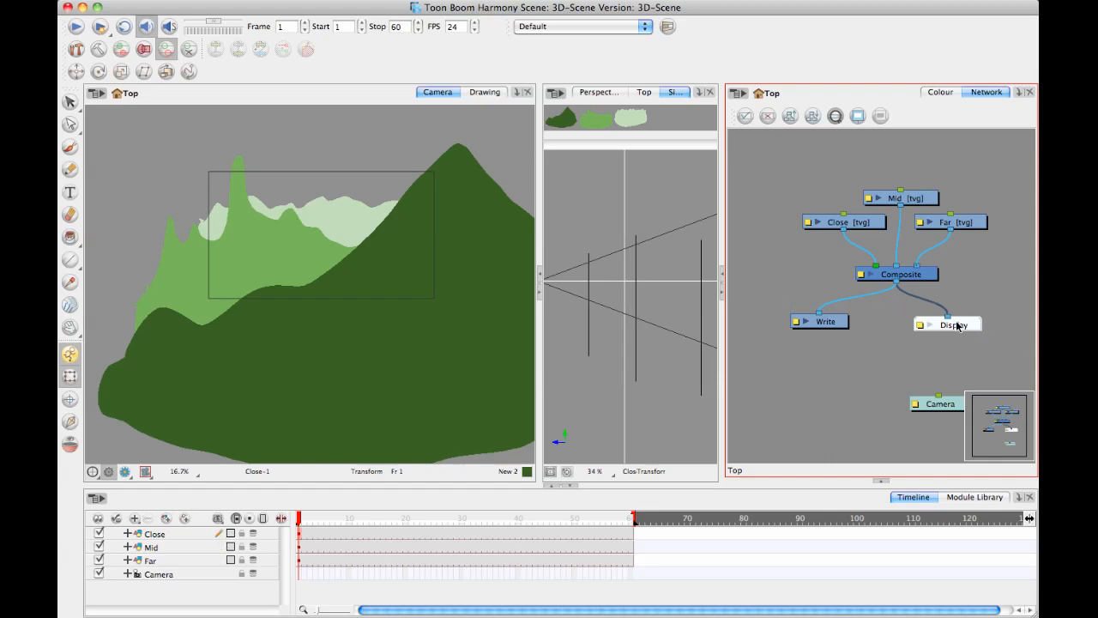
left_click_drag(959, 326, 961, 327)
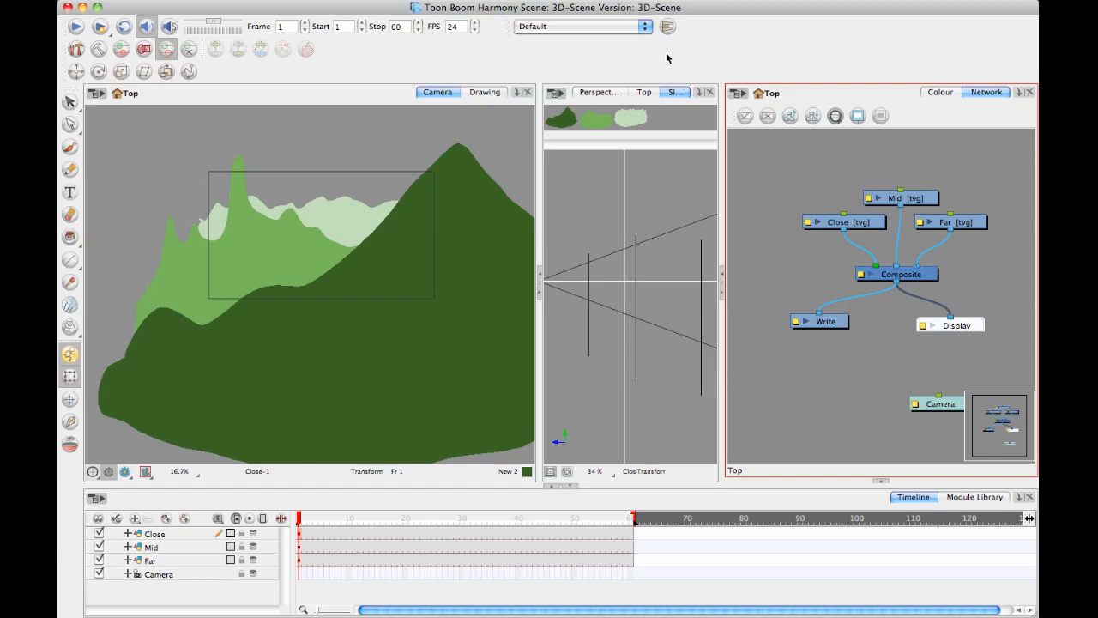
Show the Display toolbar and set the display mode to Display All
right_click(701, 45)
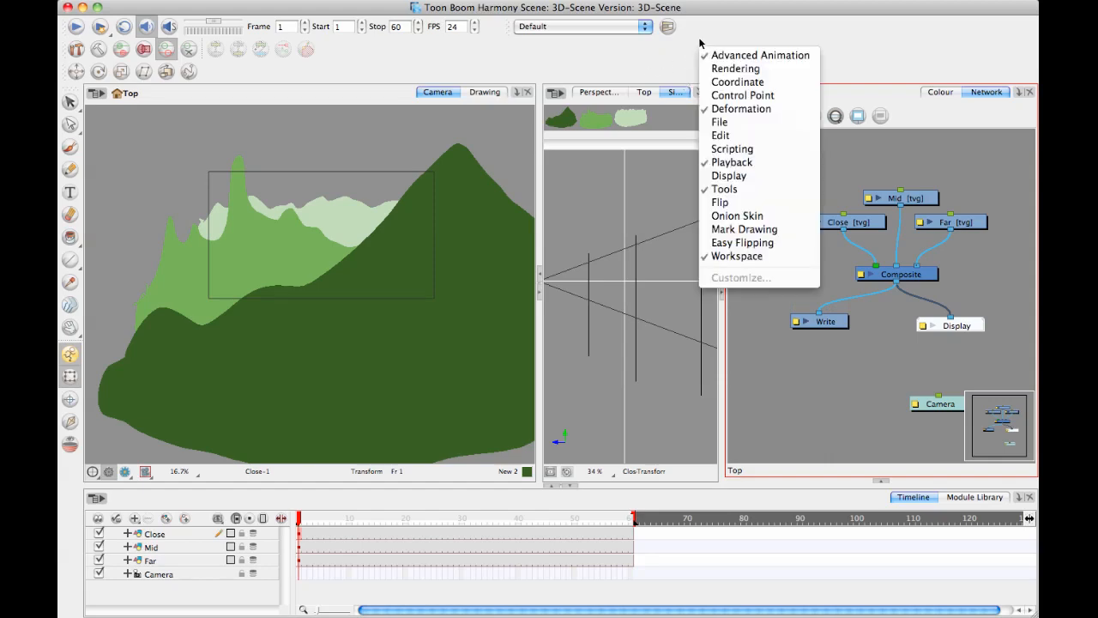
left_click(746, 176)
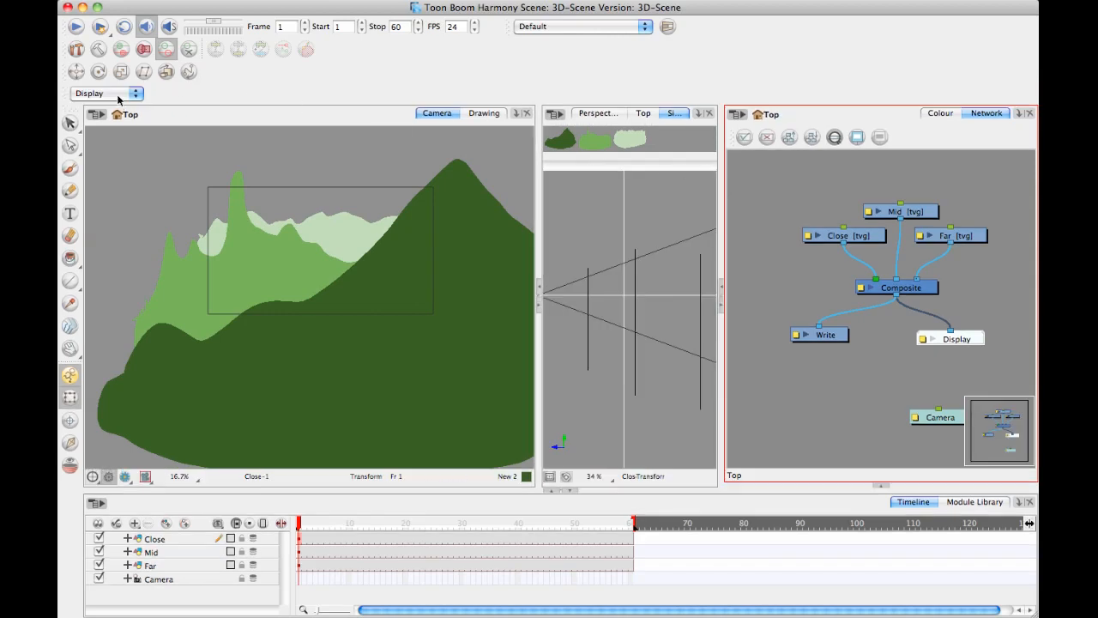
left_click(119, 96)
left_click(101, 83)
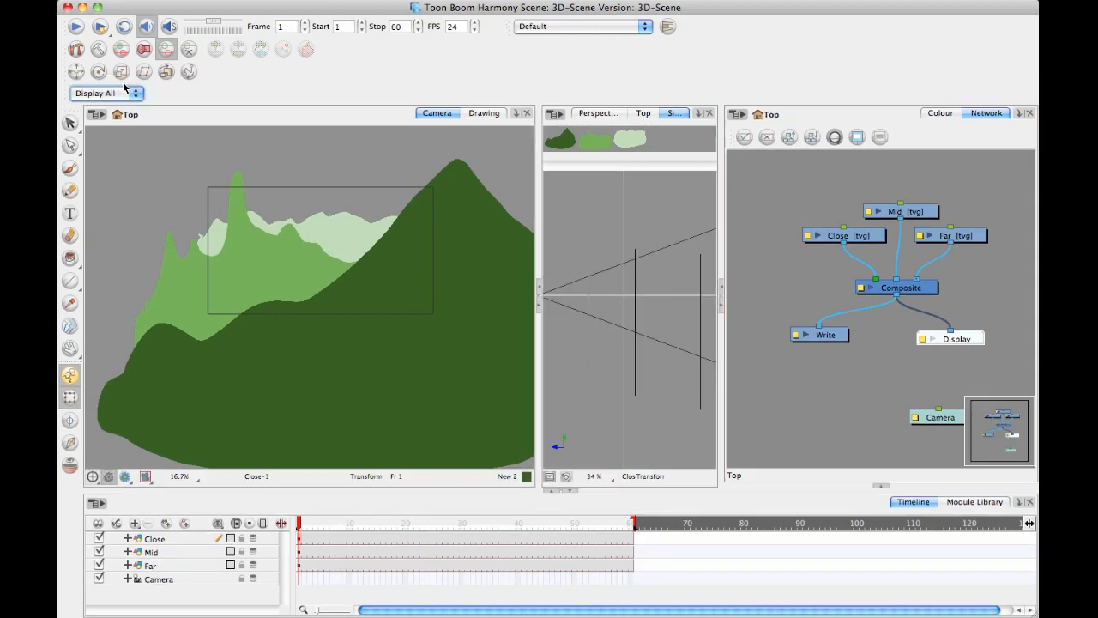
With nothing selected, add an unattached peg and move its module into free space below the Close module
left_click(856, 397)
left_click(185, 524)
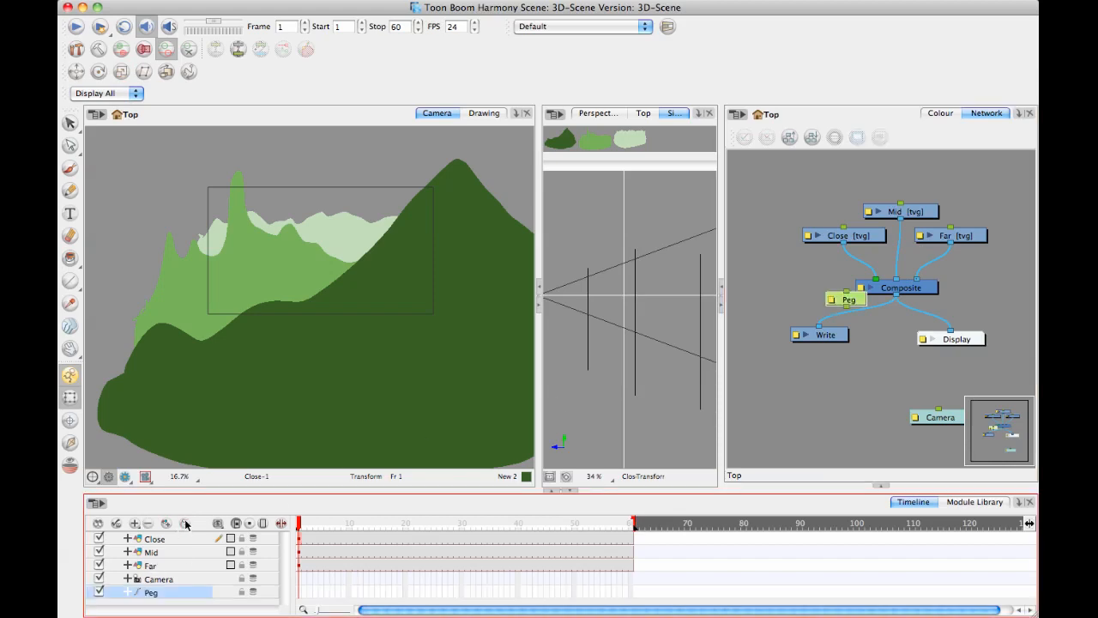
left_click(829, 277)
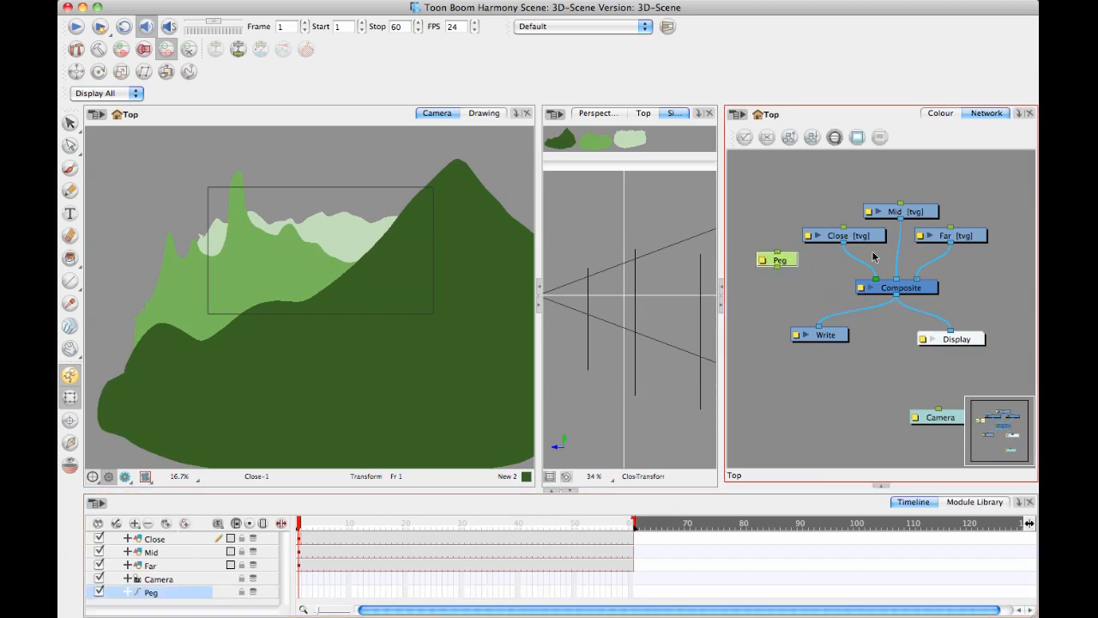
left_click_drag(788, 260, 788, 268)
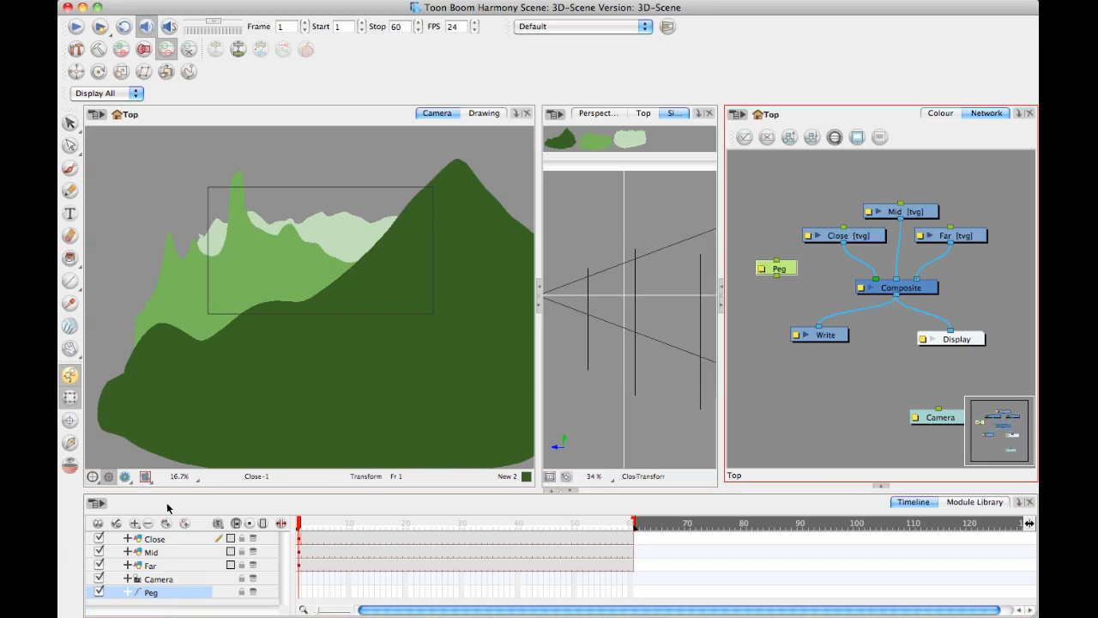
Set the display mode back to Display and deselect the unattached Peg module in the network
left_click(126, 94)
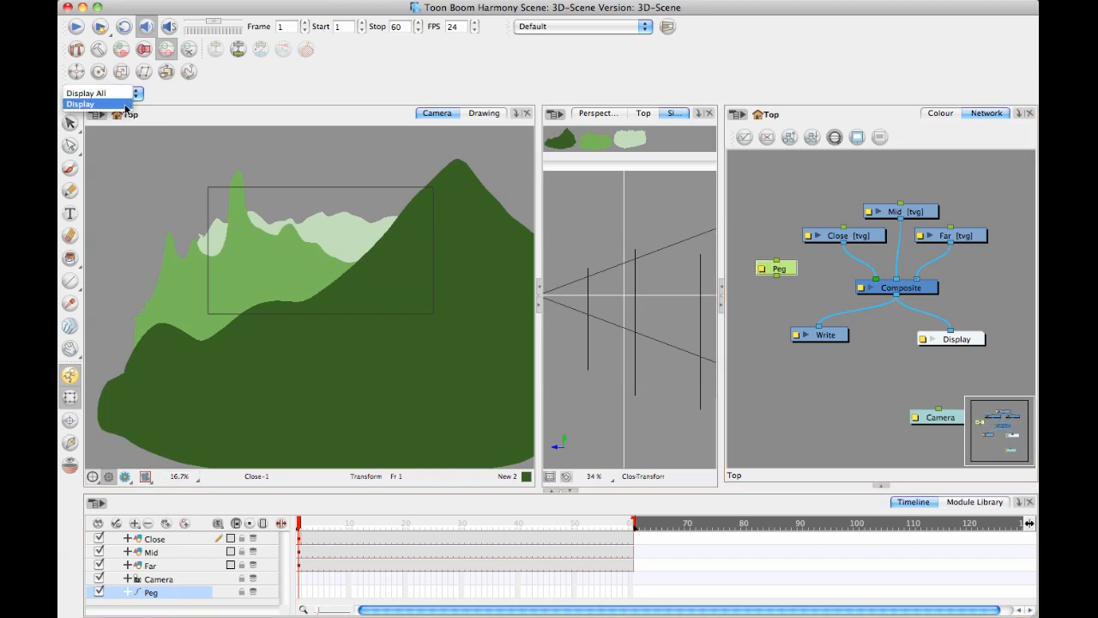
left_click(126, 105)
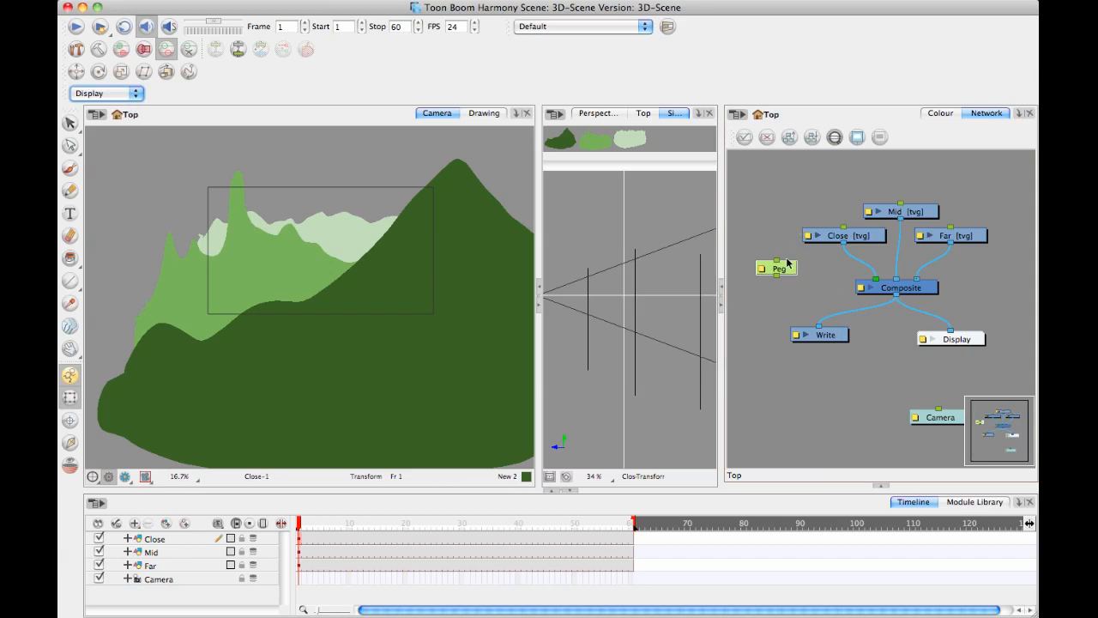
mouse_move(782, 266)
left_mouse_down()
mouse_move(796, 267)
mouse_move(784, 266)
left_mouse_up()
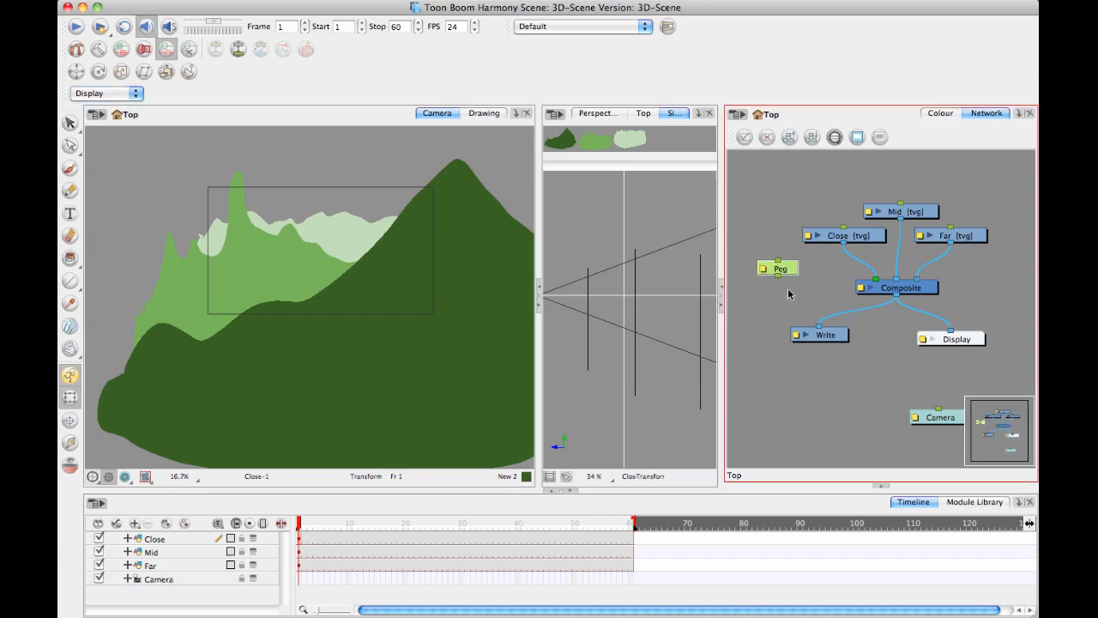
left_click(777, 241)
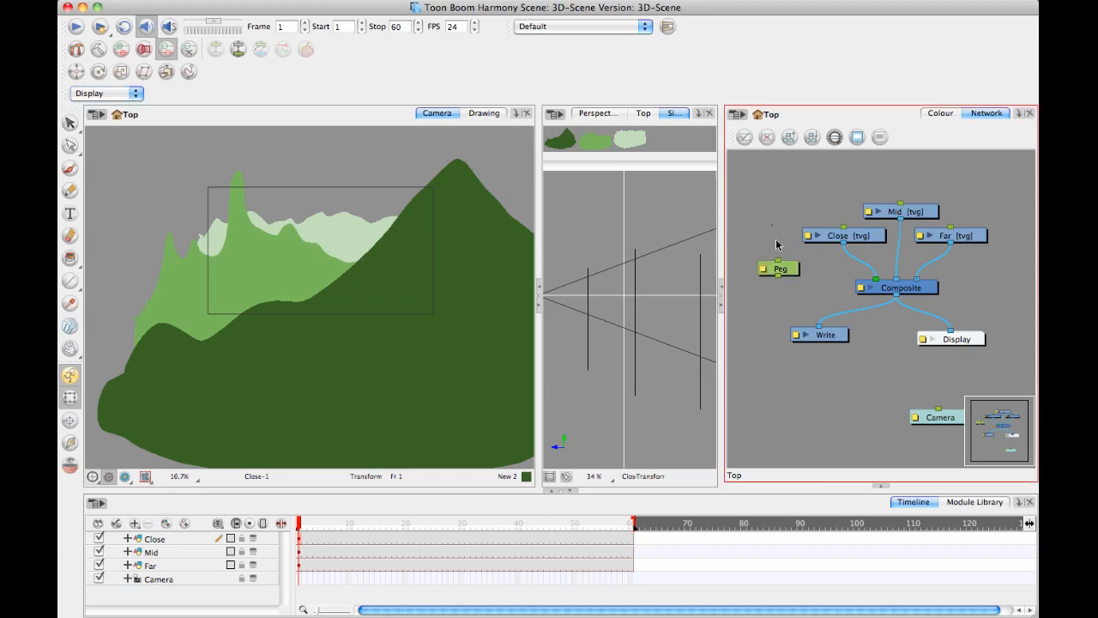
Try adding another peg in Display mode, and switch the display mode to Display All
left_click(185, 524)
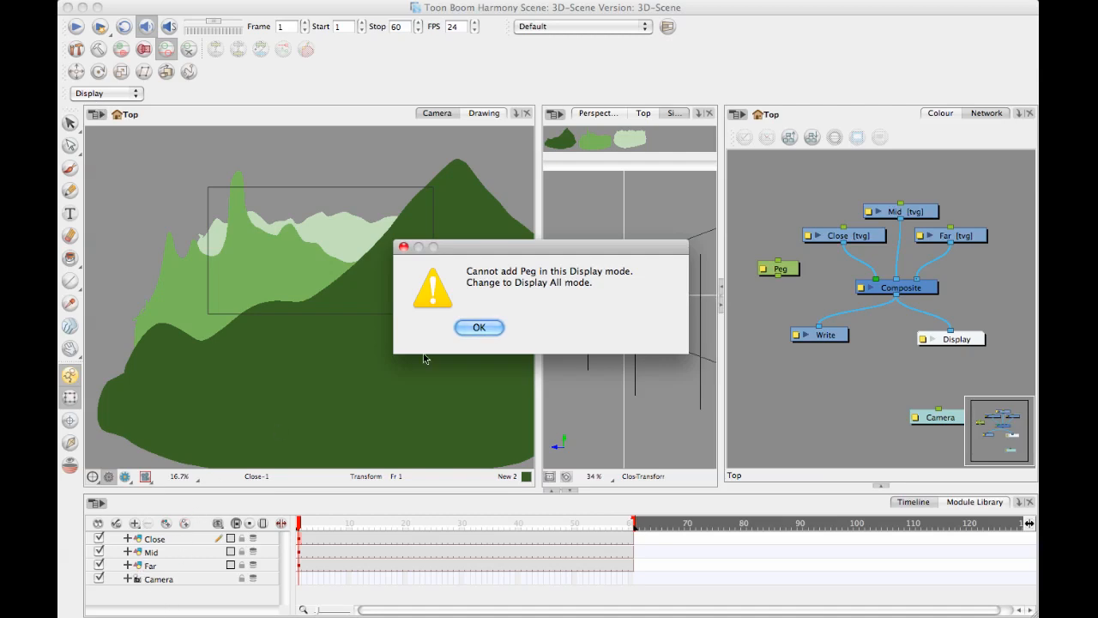
left_click(485, 327)
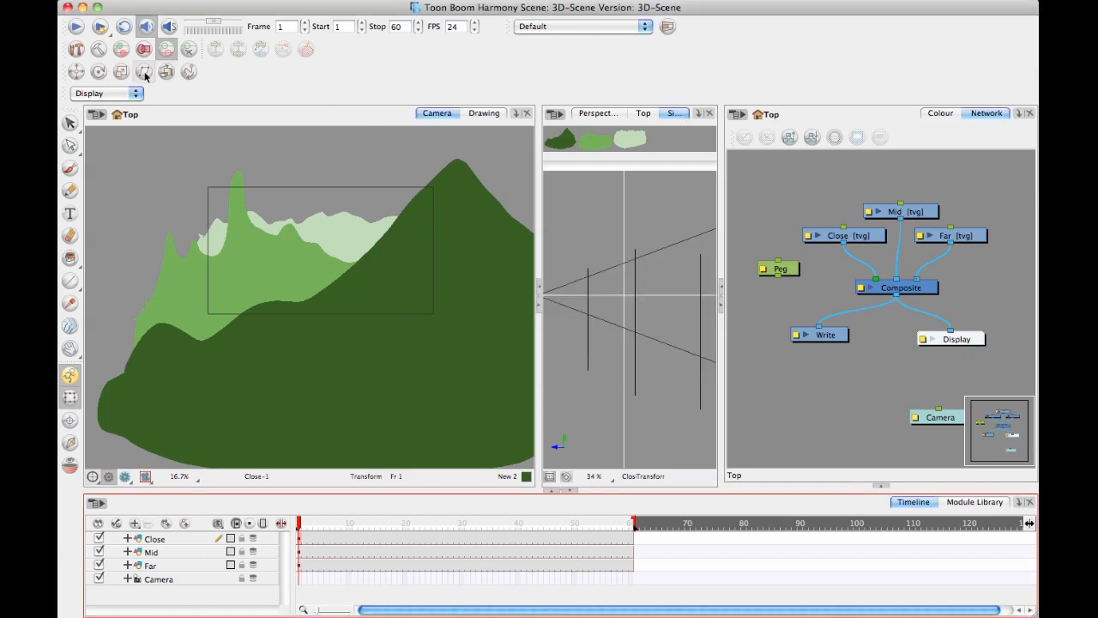
left_click(106, 92)
left_click(96, 80)
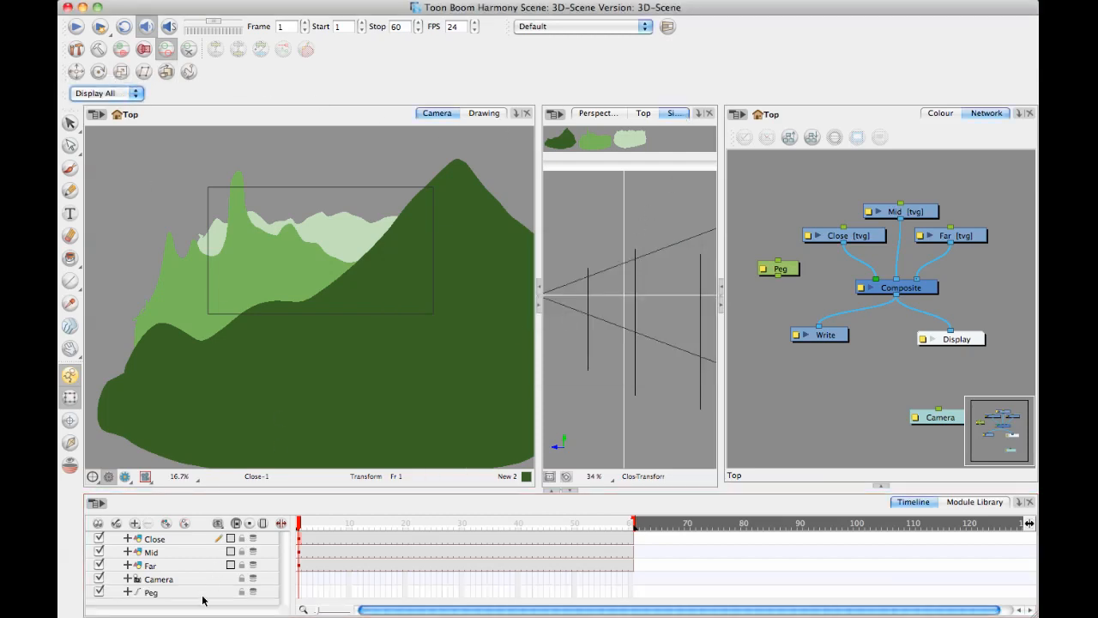
Add a second unattached peg and move its module just below the first Peg module
left_click(186, 524)
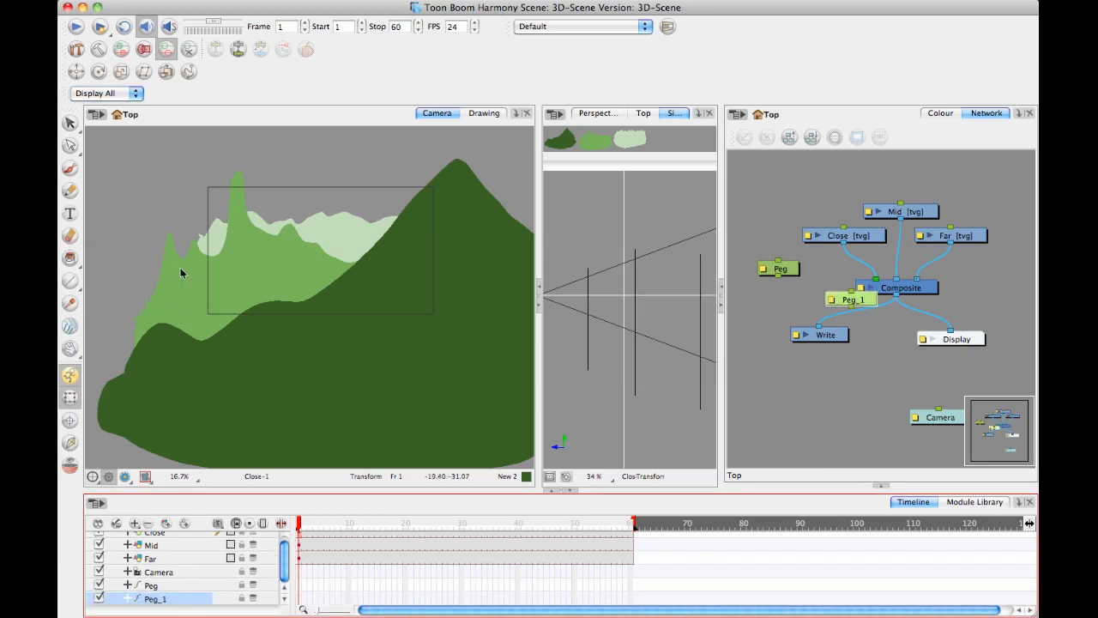
left_click(847, 300)
left_click_drag(847, 299, 800, 292)
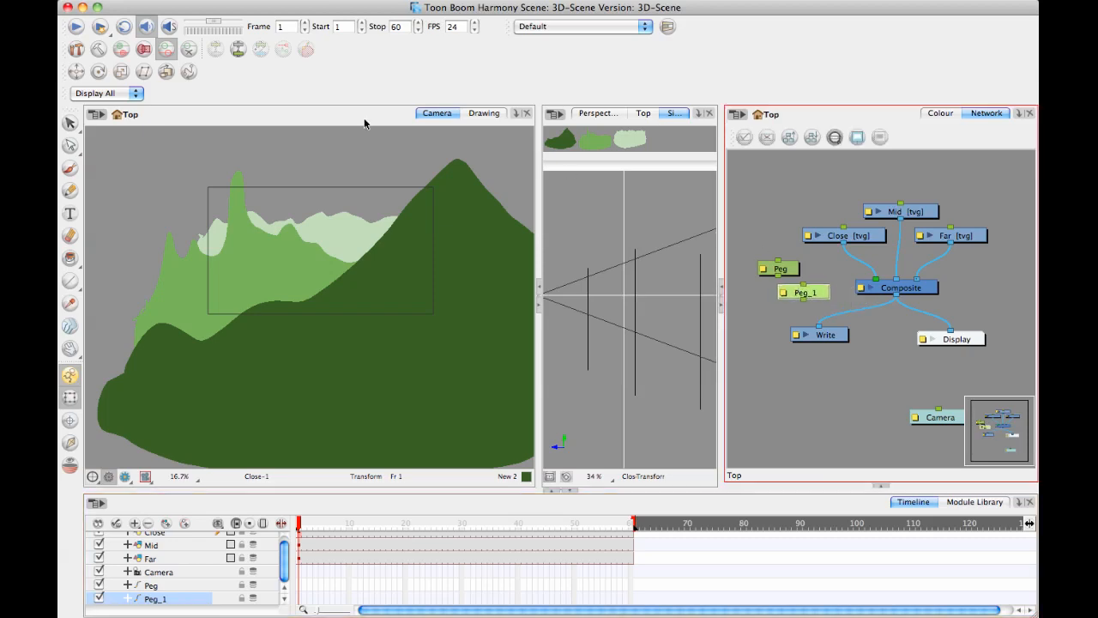
Set the display mode to Display and delete both unattached peg modules, Peg and Peg_1, from the network
left_click(123, 92)
left_click(94, 107)
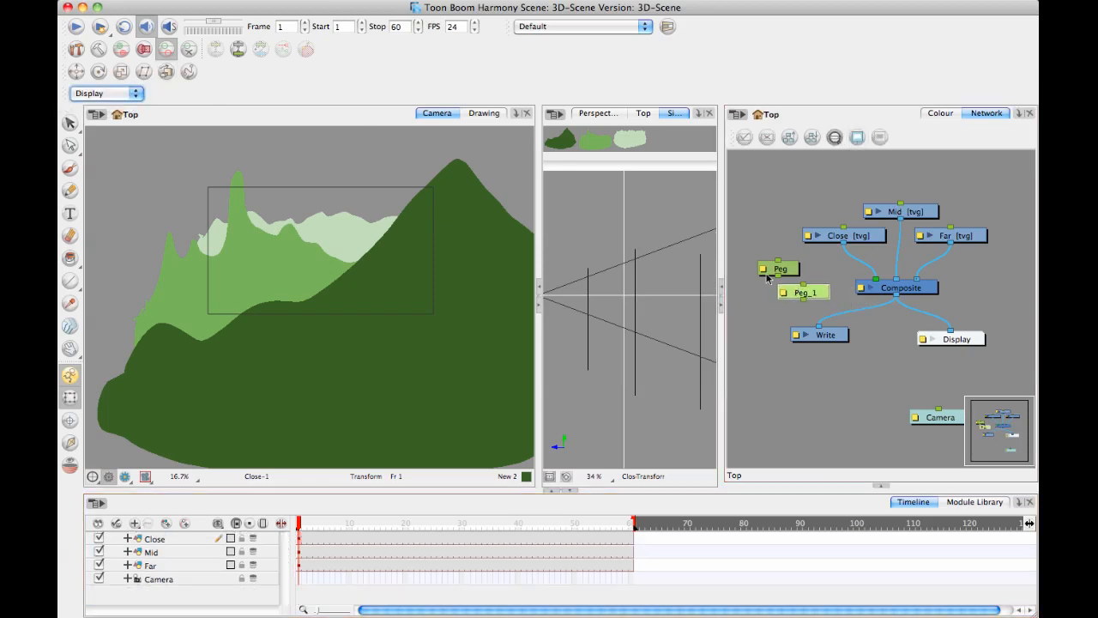
left_click_drag(742, 235, 793, 305)
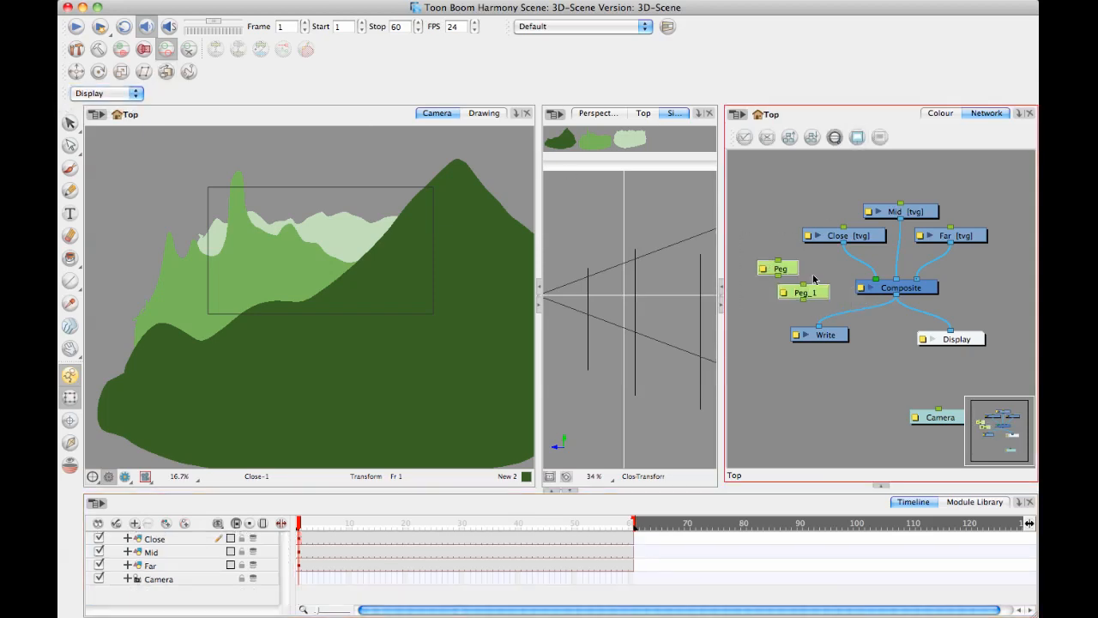
key("Delete")
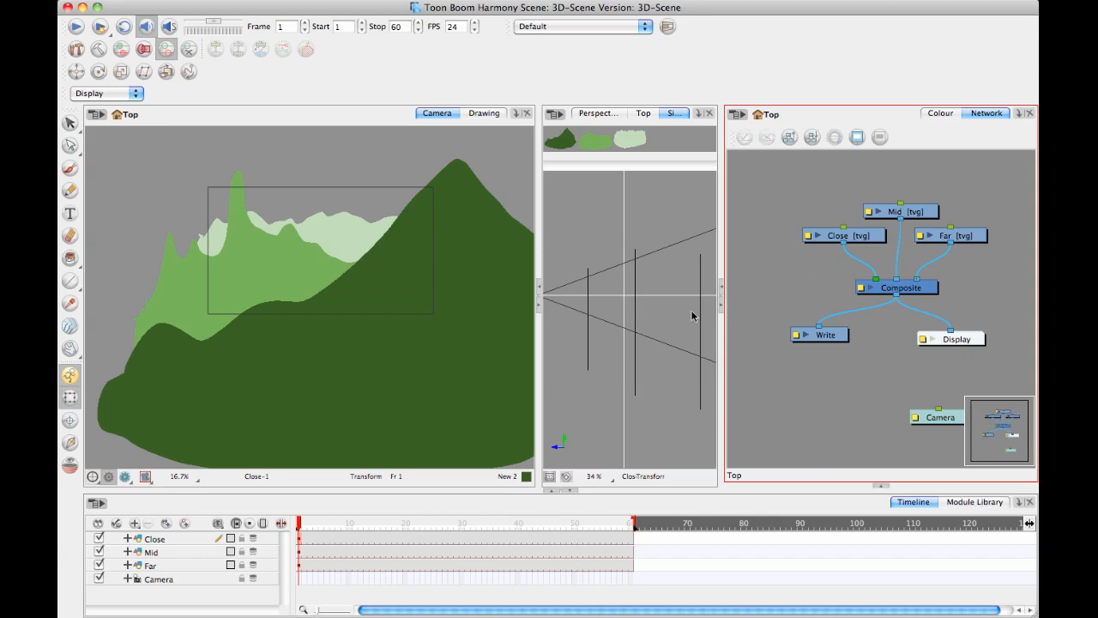
Move the Camera module below the Write module and add a parent peg to the selected camera
left_click(907, 416)
left_click_drag(905, 415, 755, 404)
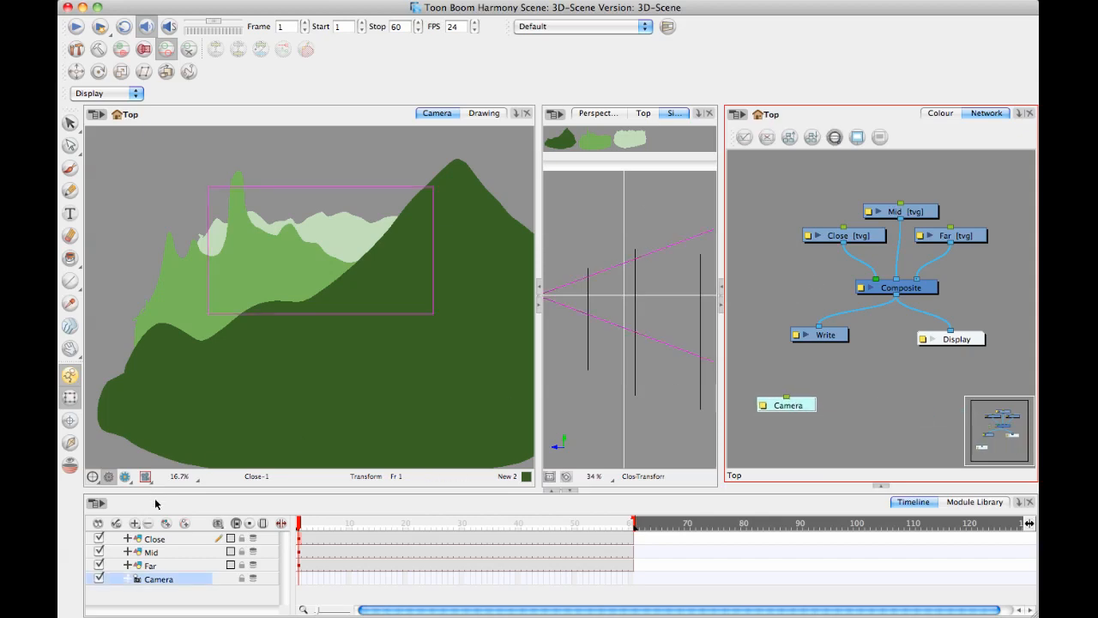
left_click(186, 525)
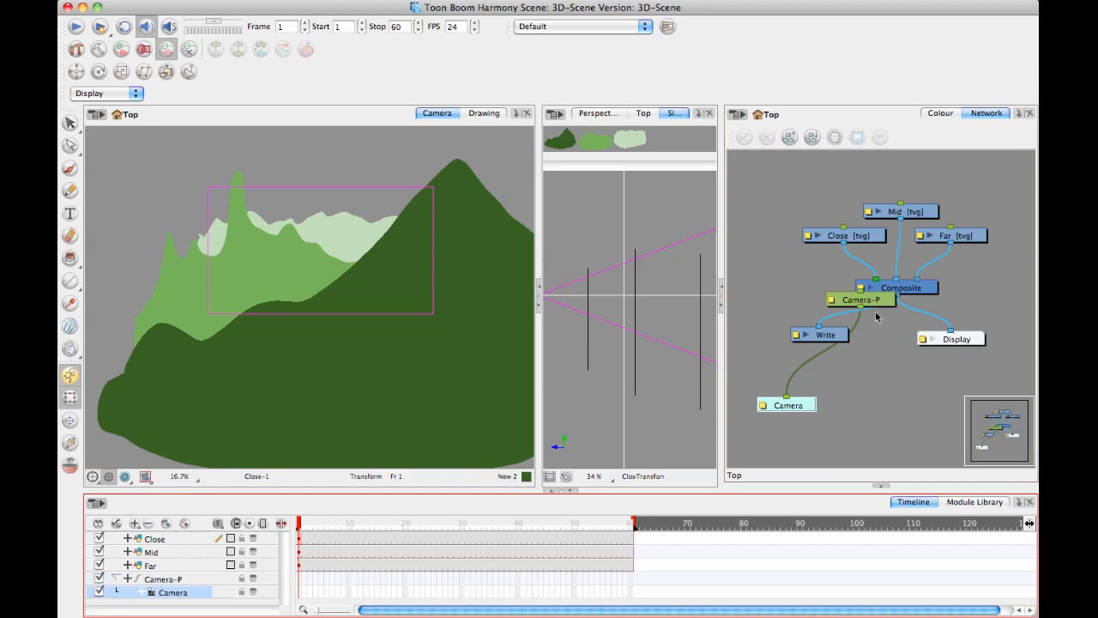
Move the Camera-P peg module just above the Camera module in the network and select the peg
left_click_drag(882, 302, 759, 371)
left_click(170, 592)
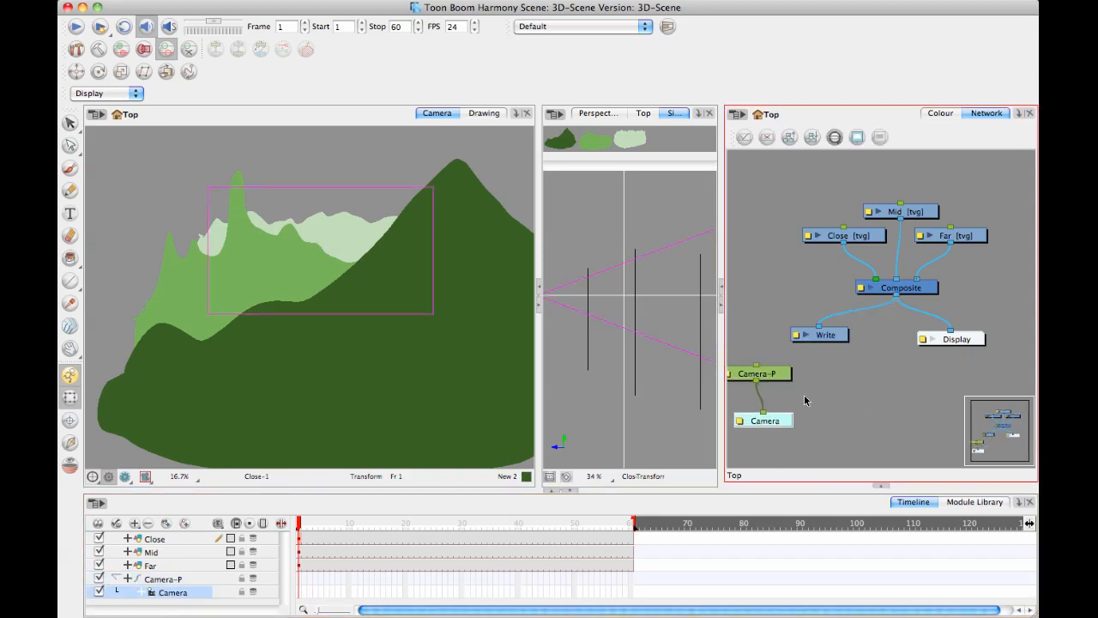
left_click_drag(781, 386, 829, 354)
left_click(831, 354)
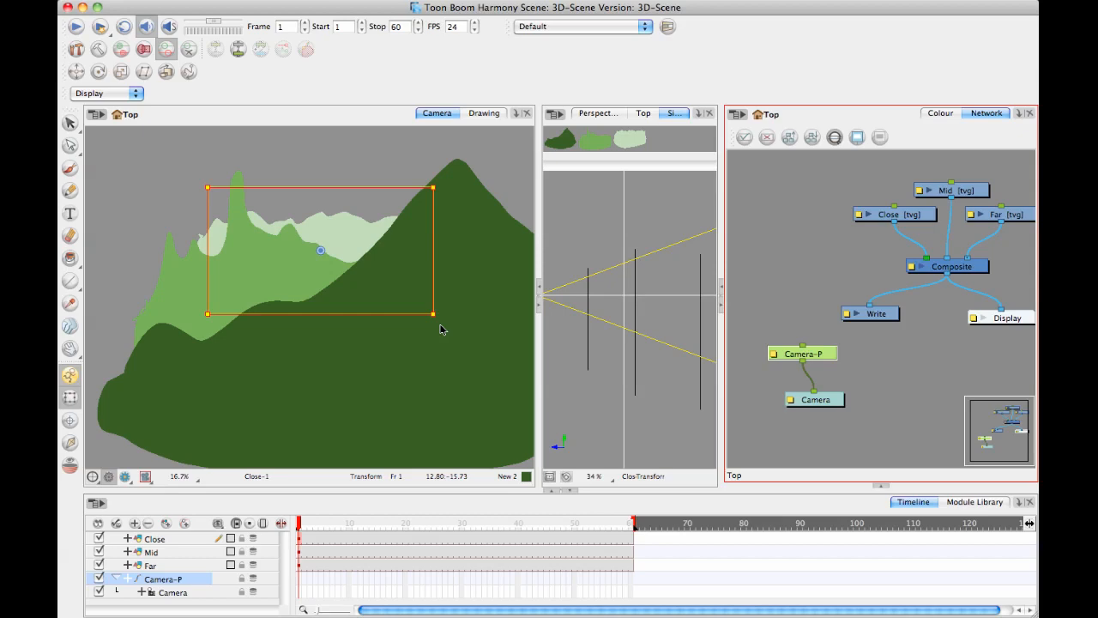
At frame 1, push the camera in past the Close layer with the Camera-P peg and shift it slightly upward
left_click(304, 585)
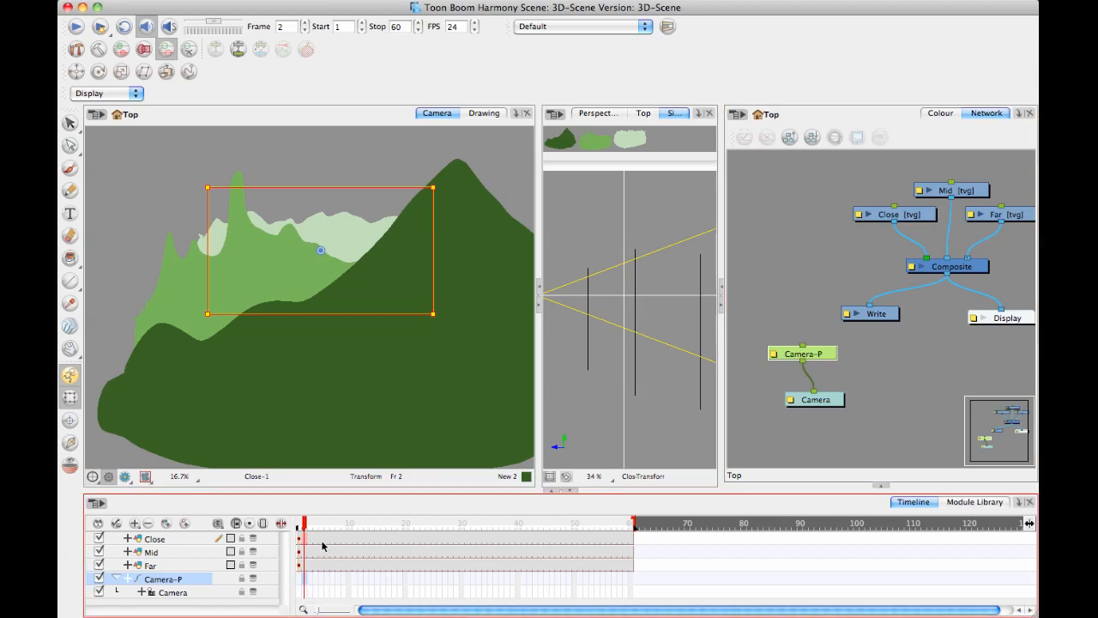
left_click(299, 524)
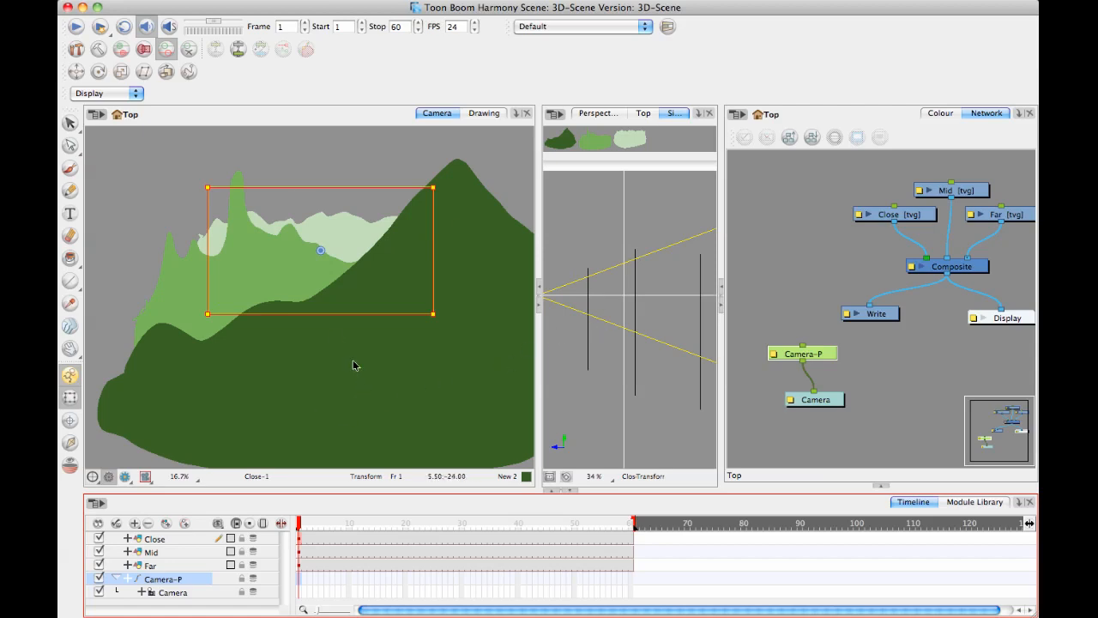
left_click_drag(207, 185, 315, 253)
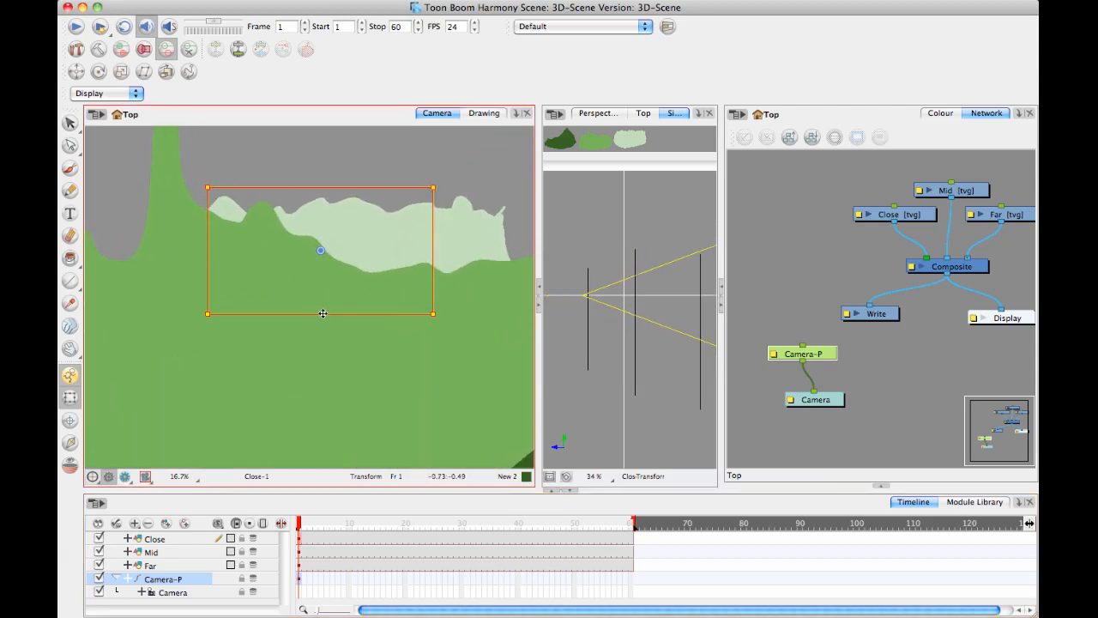
left_click_drag(318, 314, 302, 271)
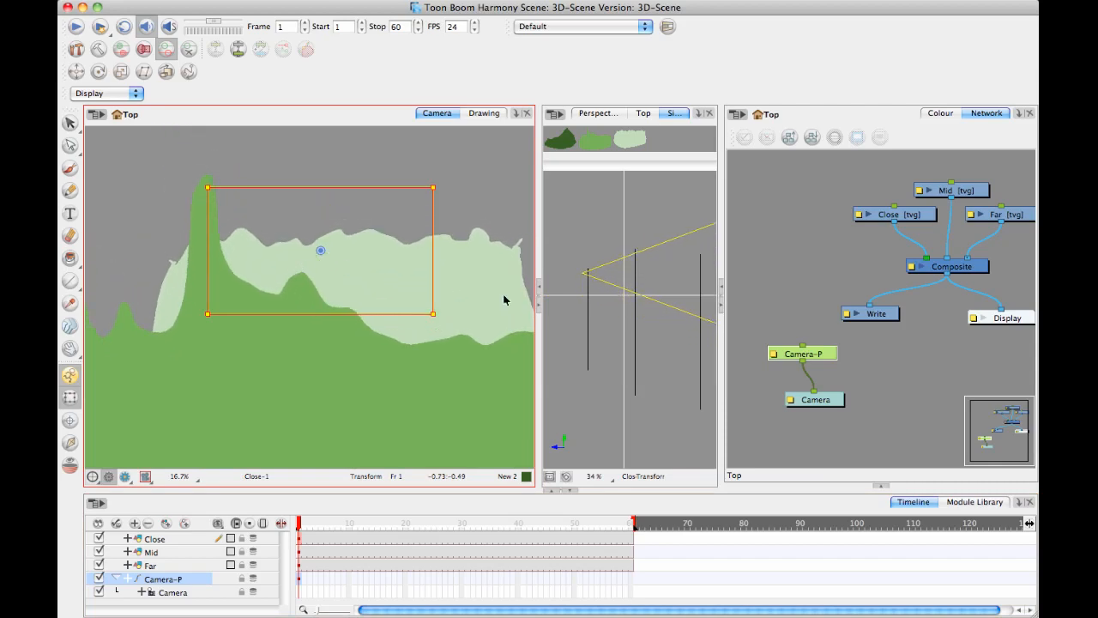
At frame 60, pull the camera back with the Camera-P peg until the Close hill is in view and reframe the hills
left_click_drag(305, 523, 705, 561)
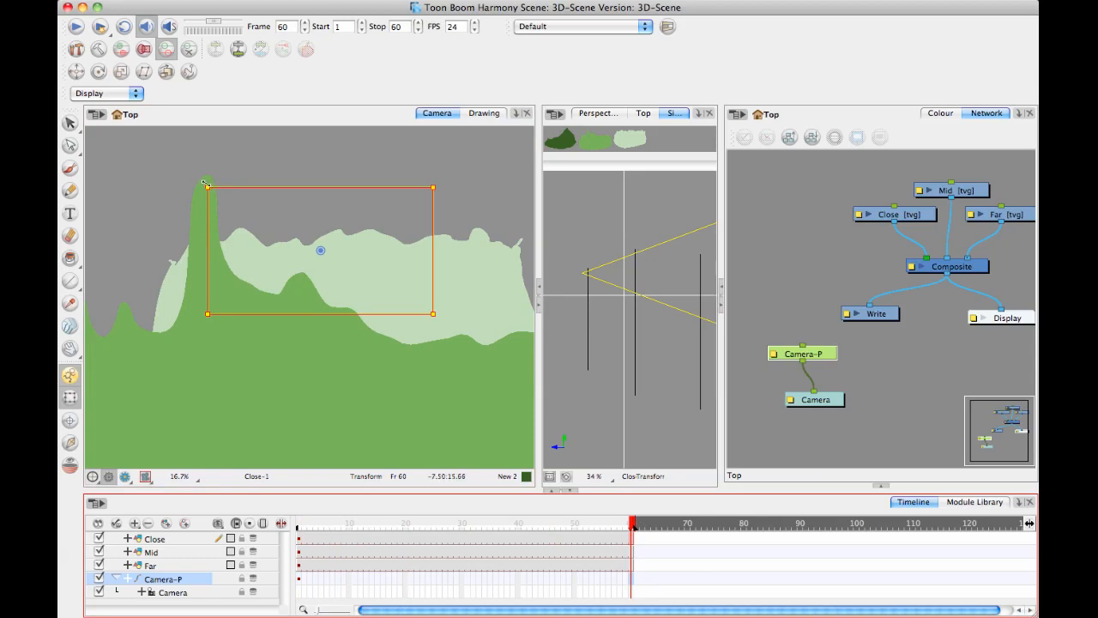
left_click_drag(207, 187, 60, 92)
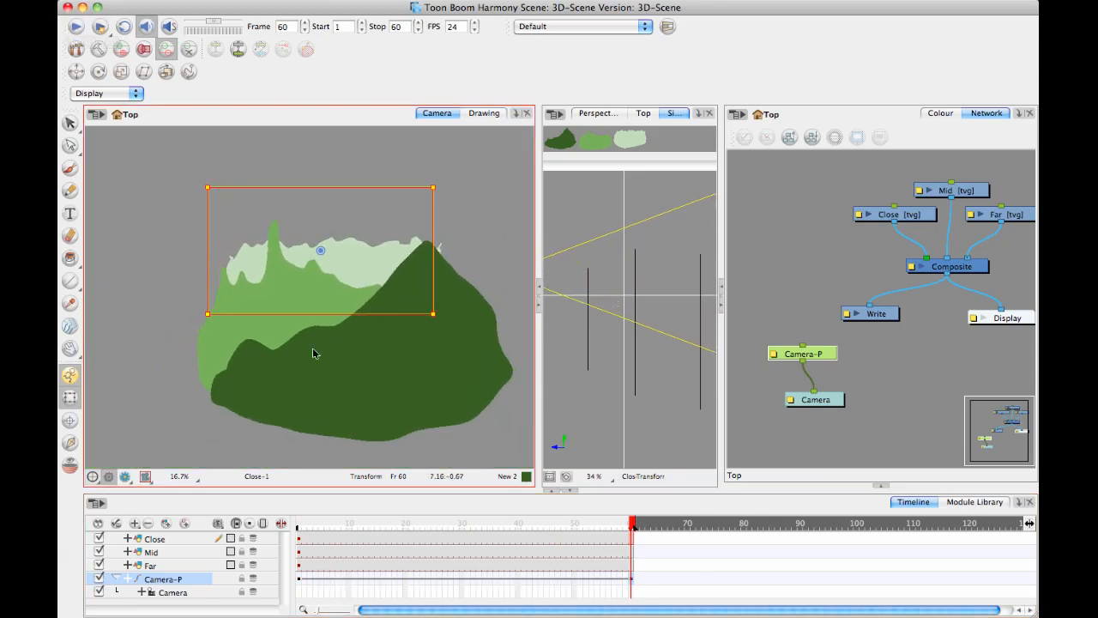
left_click_drag(208, 313, 271, 333)
left_click_drag(208, 187, 244, 241)
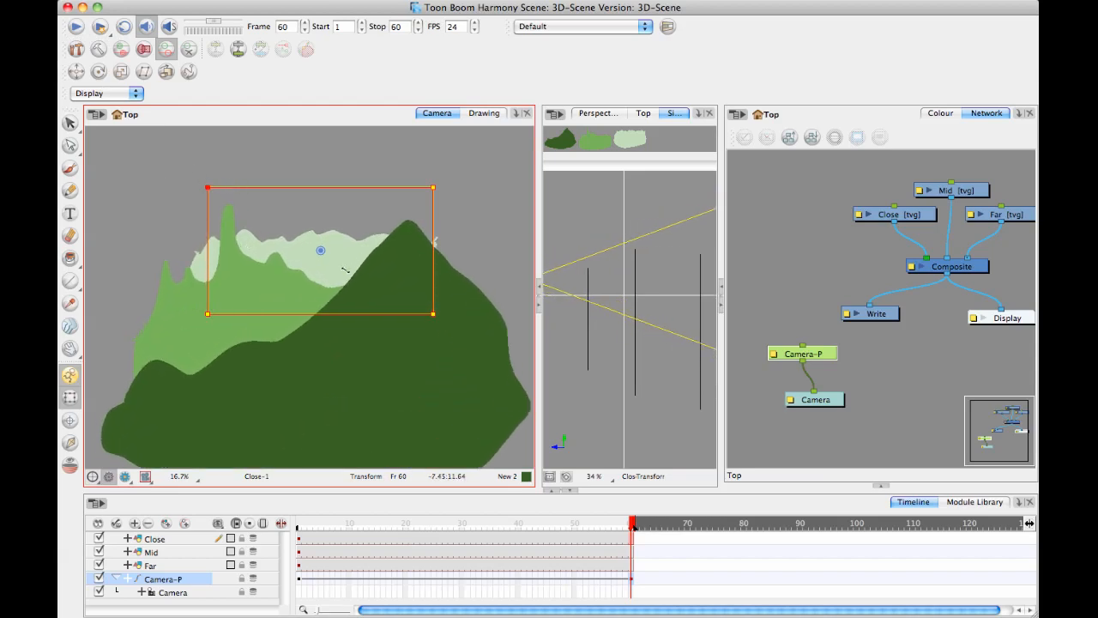
left_click_drag(412, 313, 407, 314)
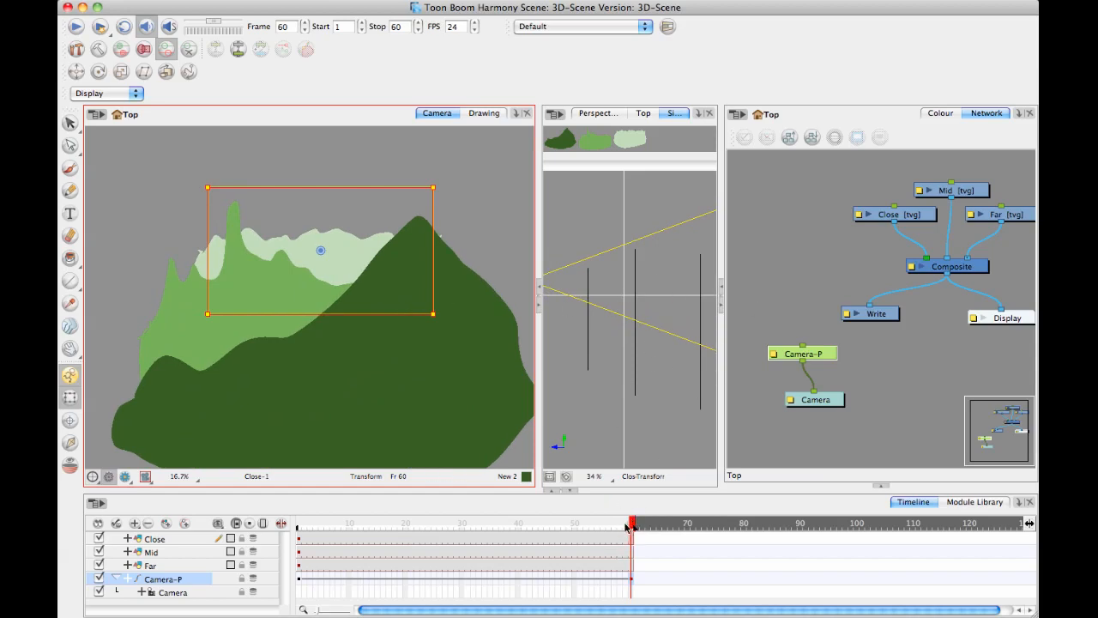
mouse_move(633, 522)
left_mouse_down()
mouse_move(462, 523)
mouse_move(238, 489)
mouse_move(311, 507)
mouse_move(635, 506)
left_mouse_up()
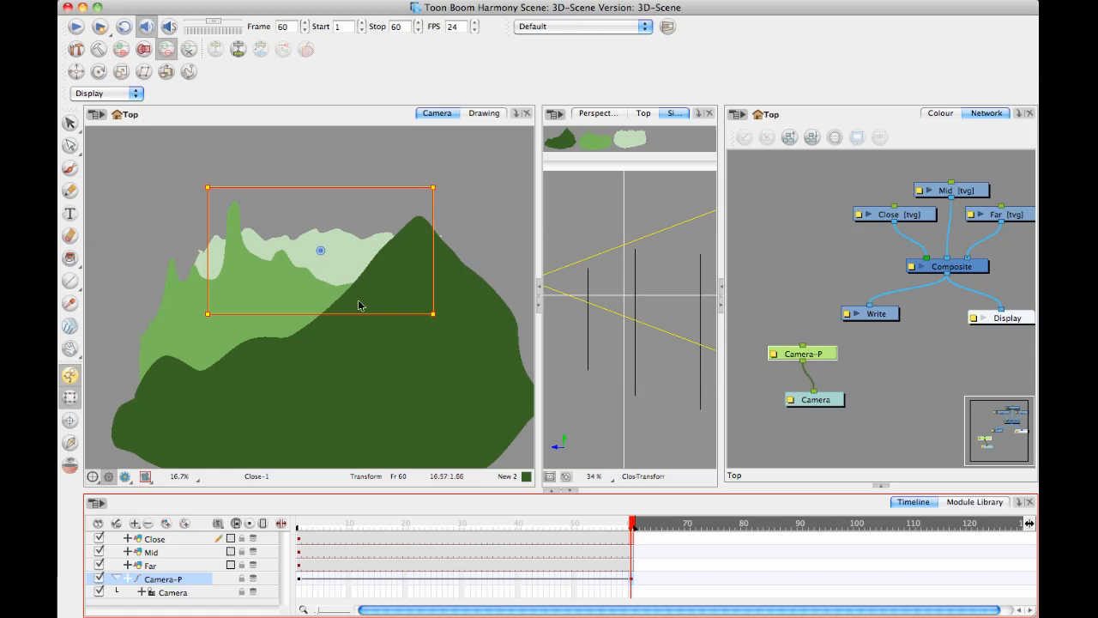
Lower the camera slightly at frame 60 to refine the ending framing, and scrub the timeline to preview the camera move
left_click_drag(365, 311, 379, 322)
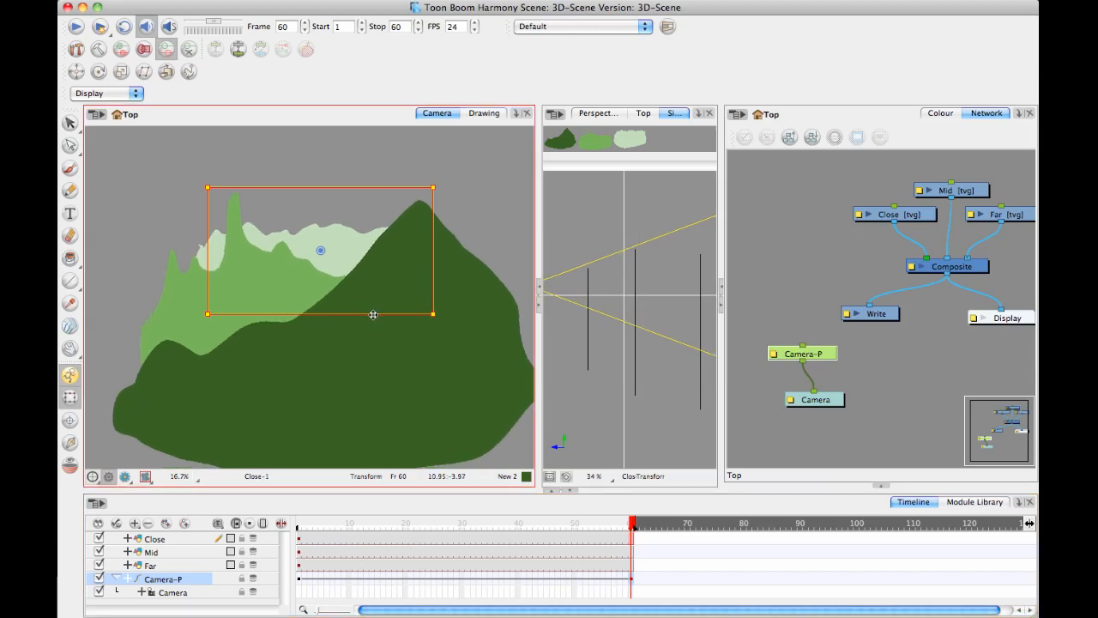
mouse_move(628, 524)
left_mouse_down()
mouse_move(283, 519)
mouse_move(635, 518)
left_mouse_up()
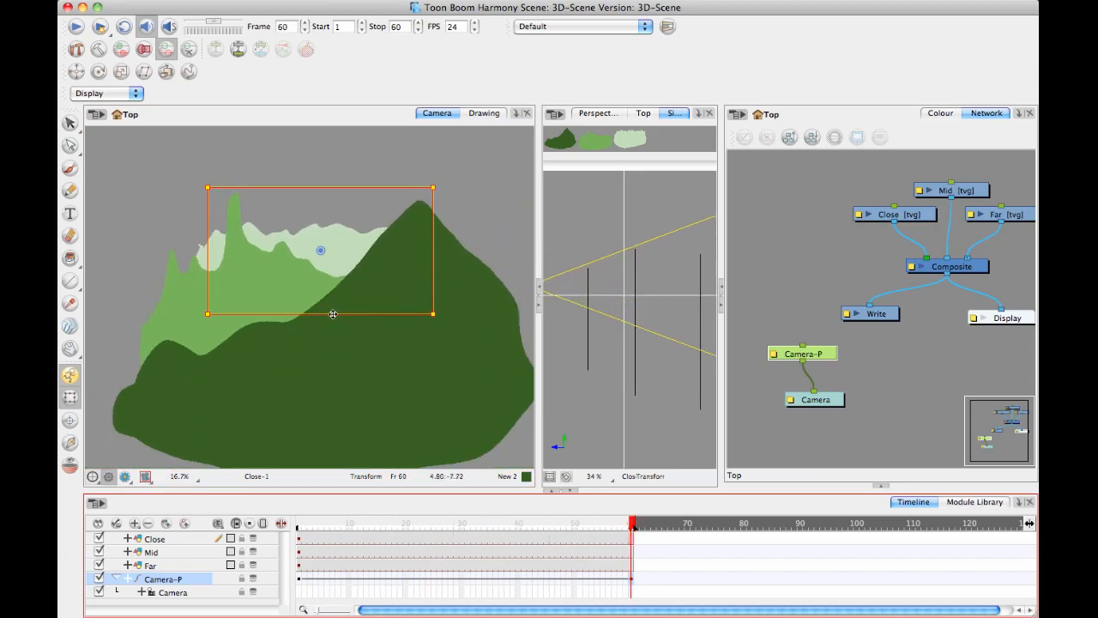
left_click_drag(331, 314, 341, 335)
mouse_move(632, 524)
left_mouse_down()
mouse_move(299, 524)
mouse_move(633, 524)
left_mouse_up()
left_click_drag(724, 516, 302, 412)
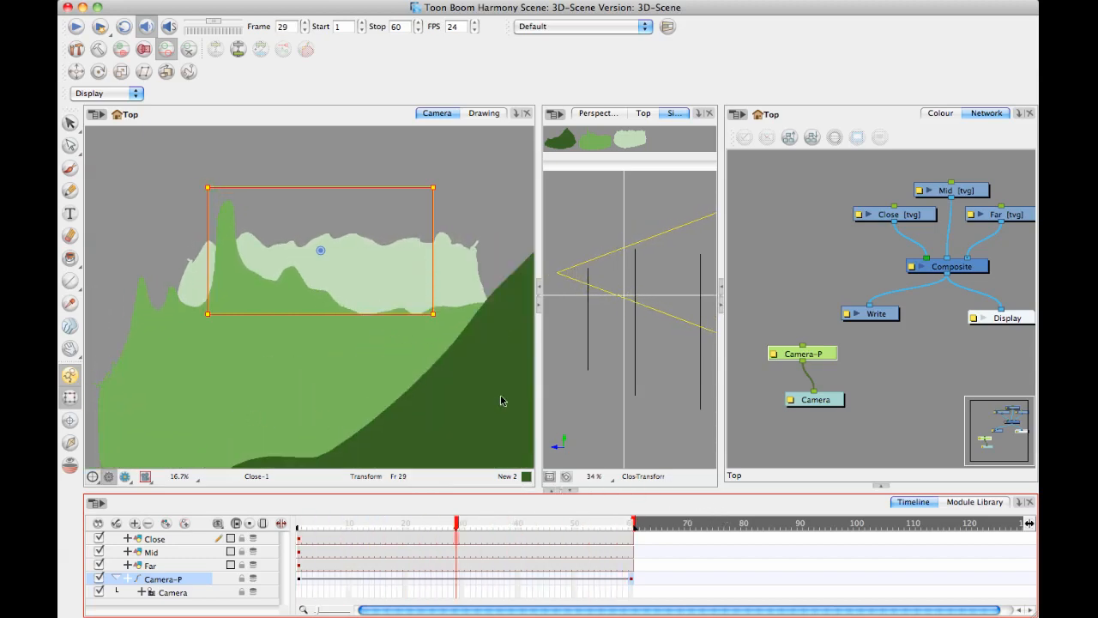